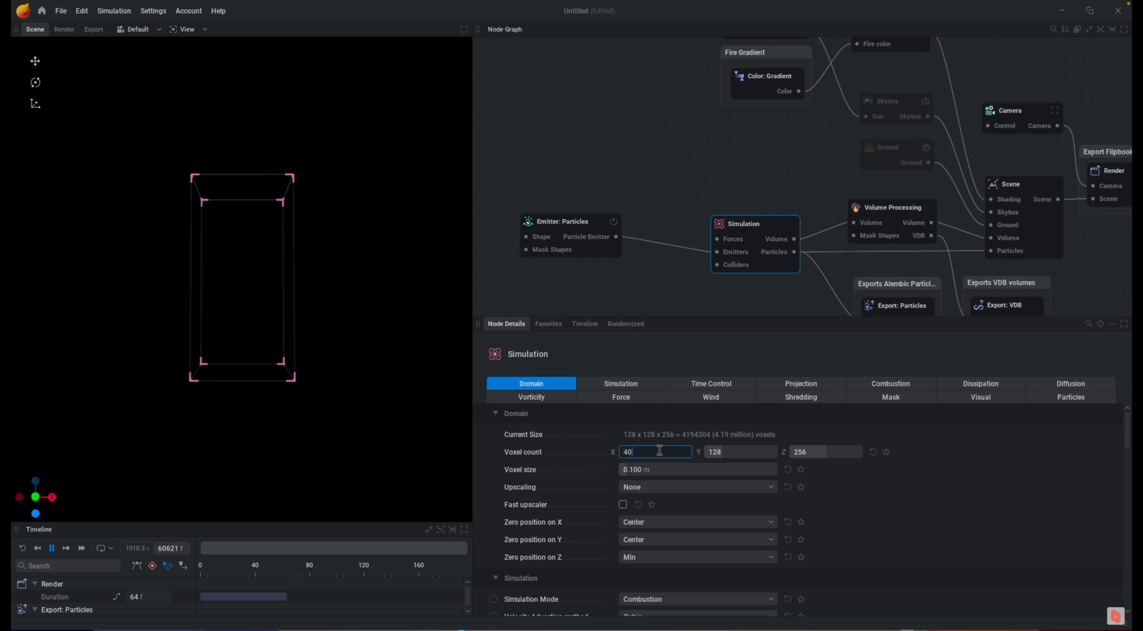
Set the simulation's voxel count to 400 × 256 × 256 and apply the new resolution.
key("Tab")
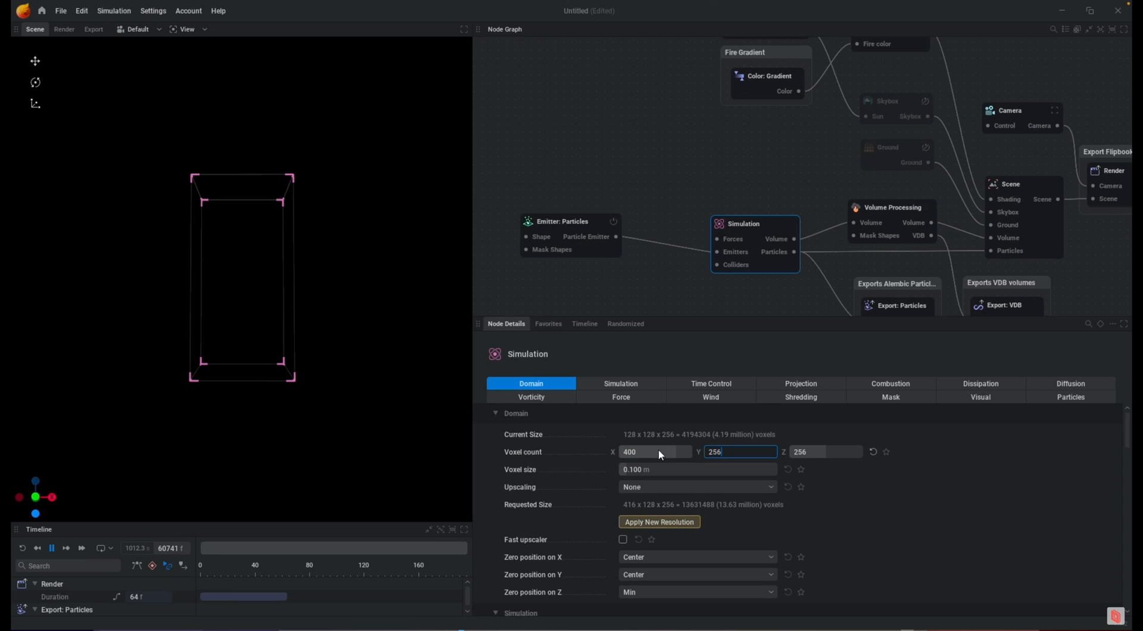
key("Tab")
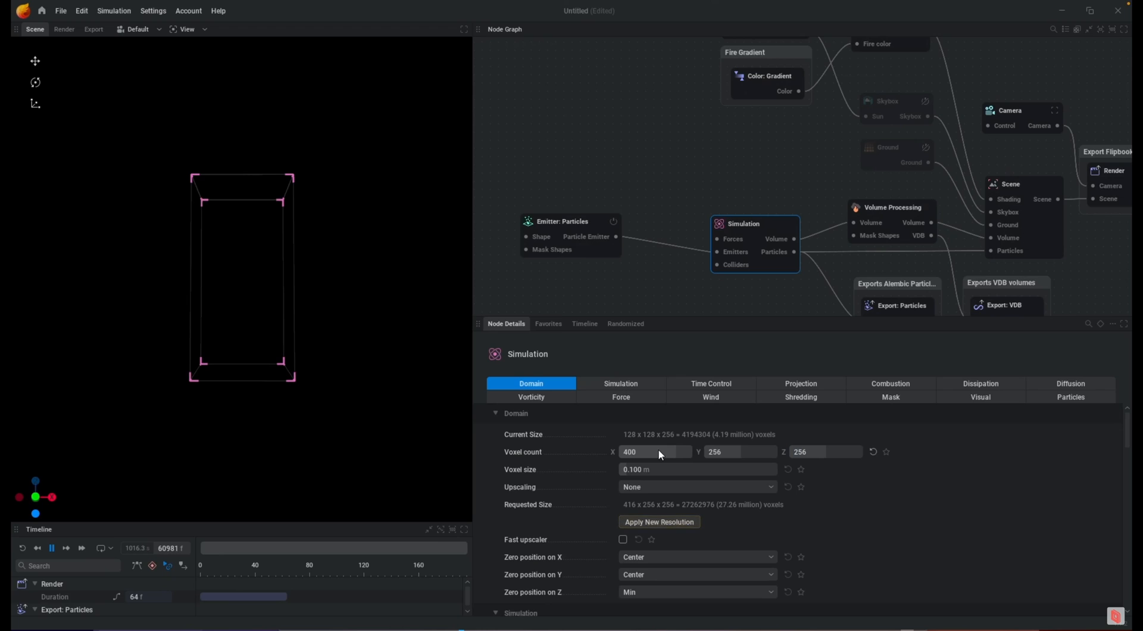
left_click(677, 523)
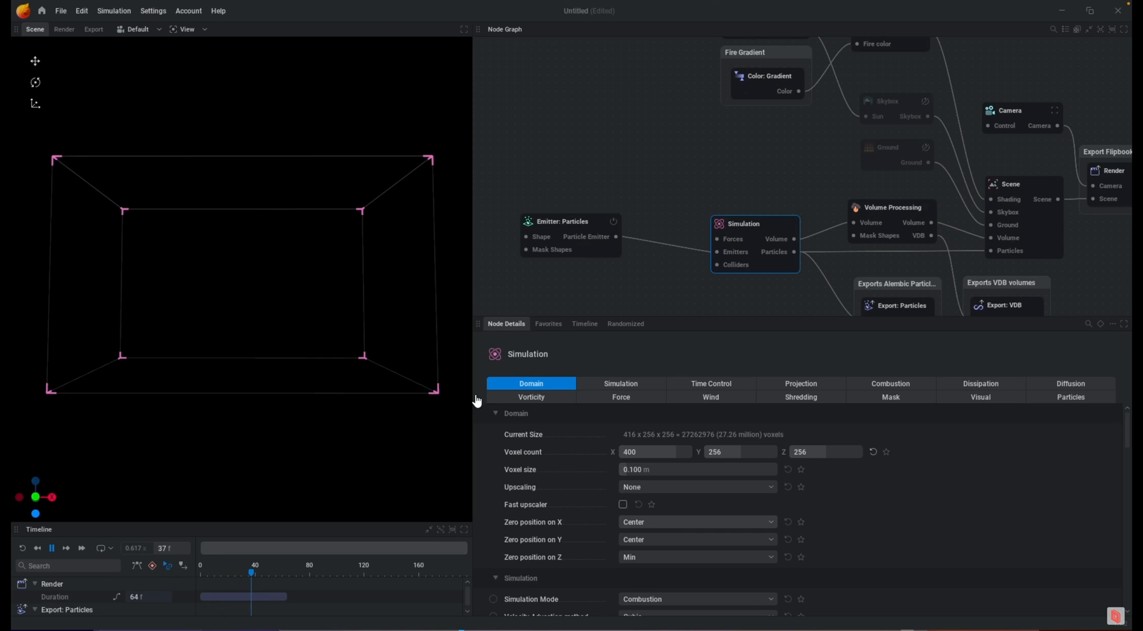
Add a Shape: Primitive node connected to the Shape input of the particle emitter.
mouse_move(253, 260)
left_mouse_down()
mouse_move(333, 315)
mouse_move(256, 275)
left_mouse_up()
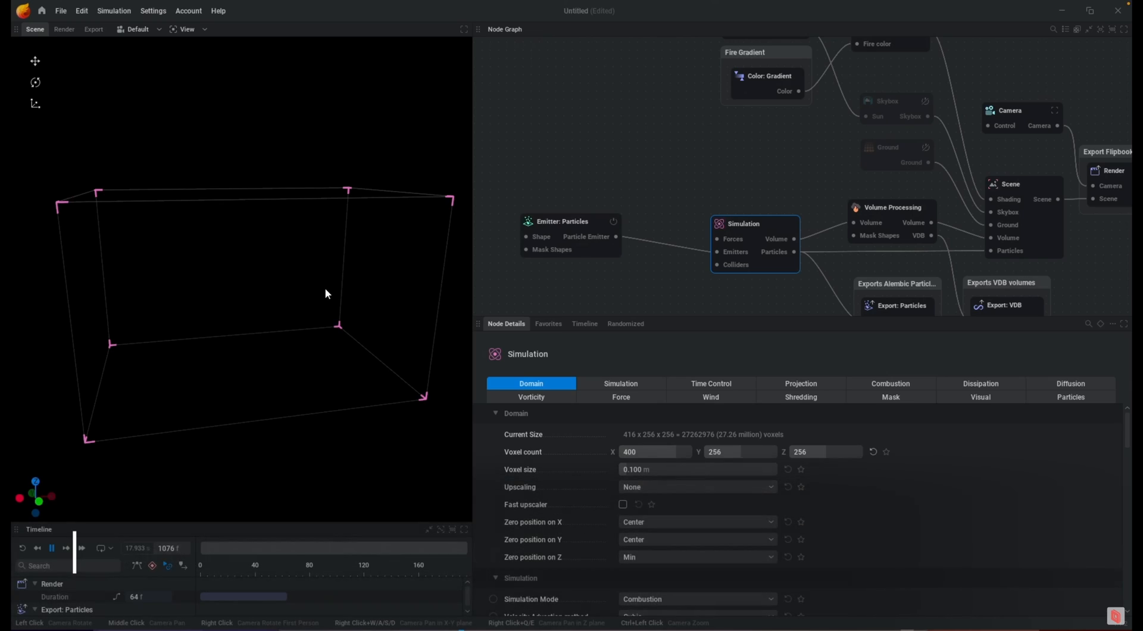
middle_click_drag(554, 158, 696, 129)
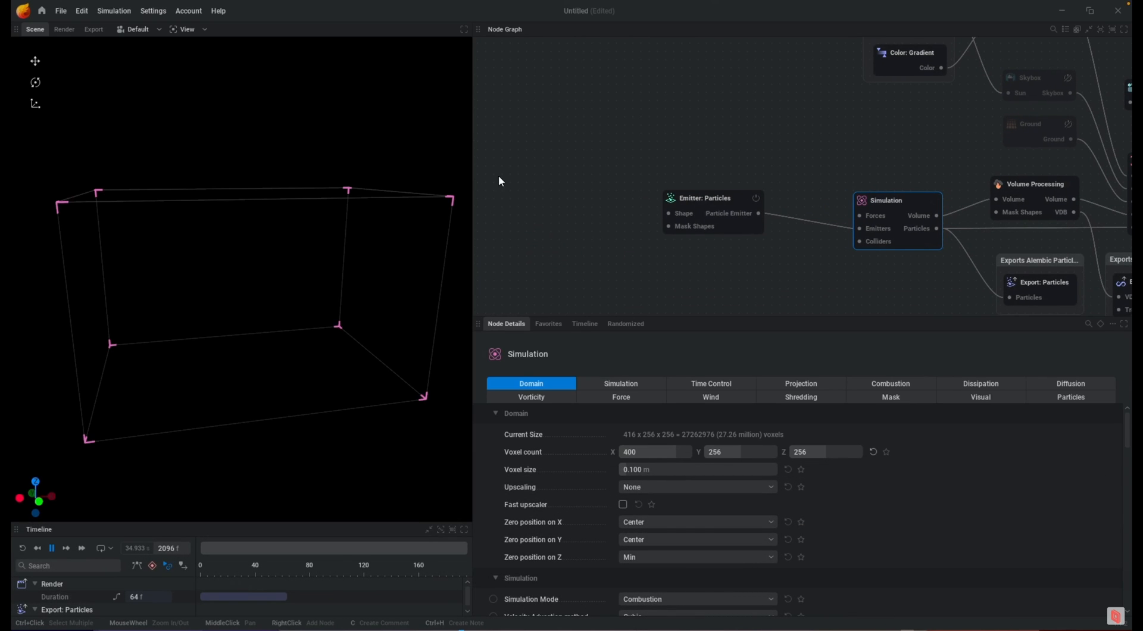
left_click_drag(669, 214, 602, 153)
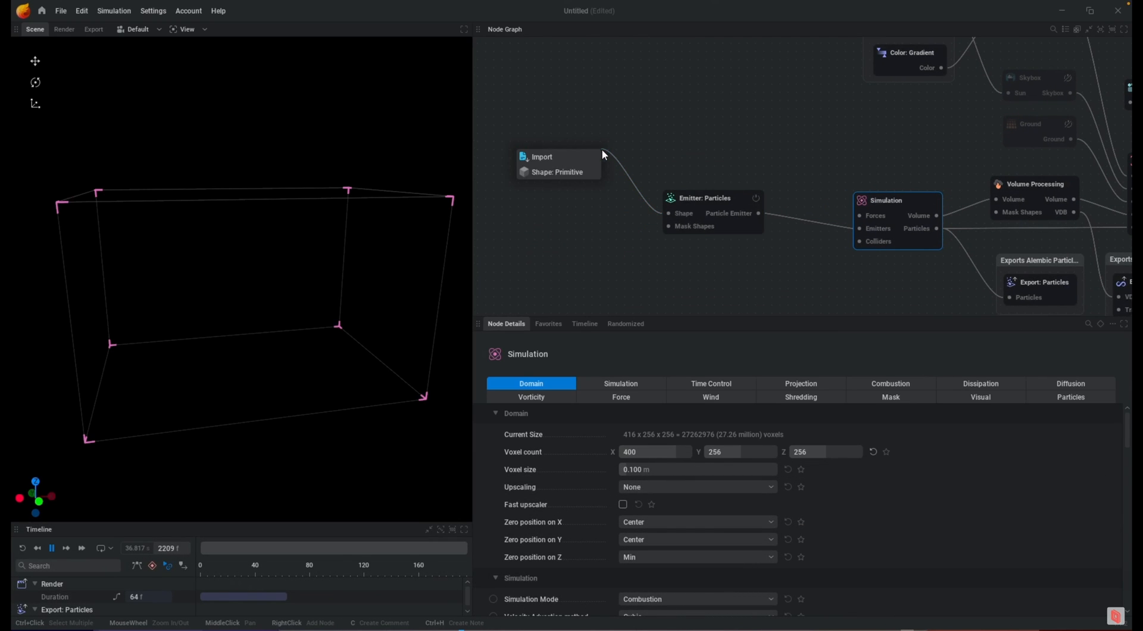
left_click(555, 172)
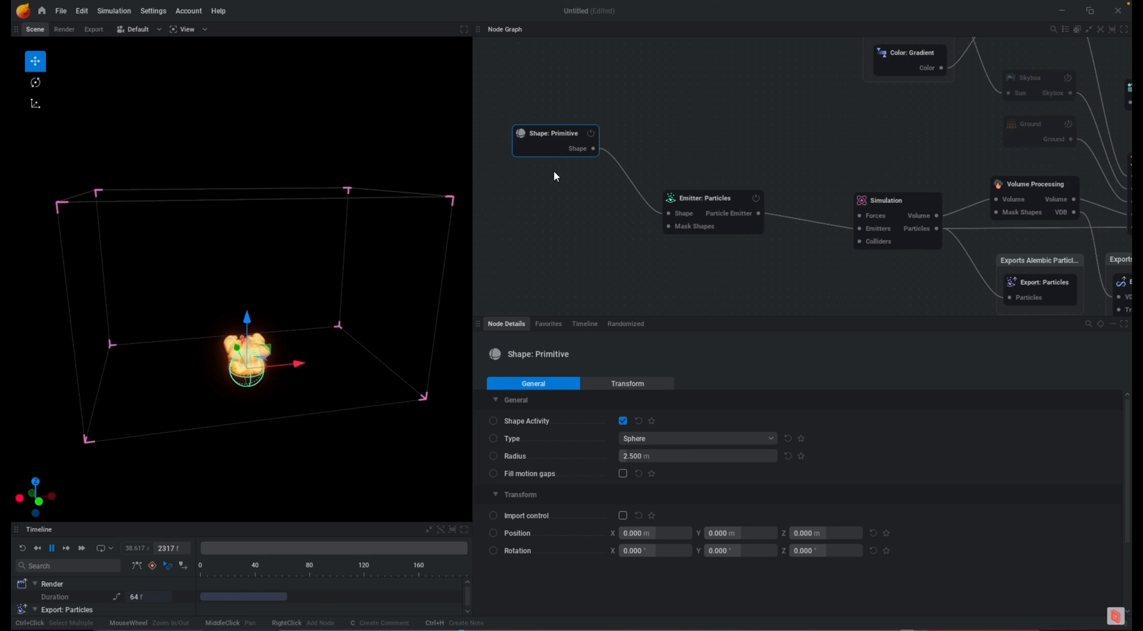
Set the sphere shape's radius to 1 m and move it to about X -18.8 m, Z 9.4 m.
left_click(684, 456)
type("1")
key("Return")
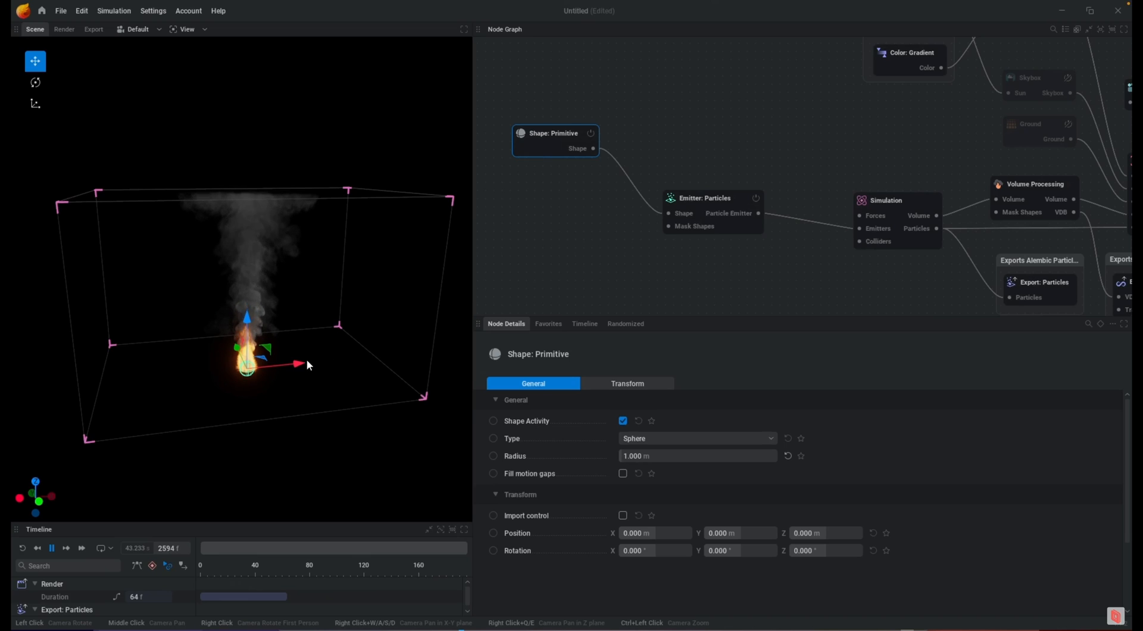
left_click_drag(299, 365, 95, 264)
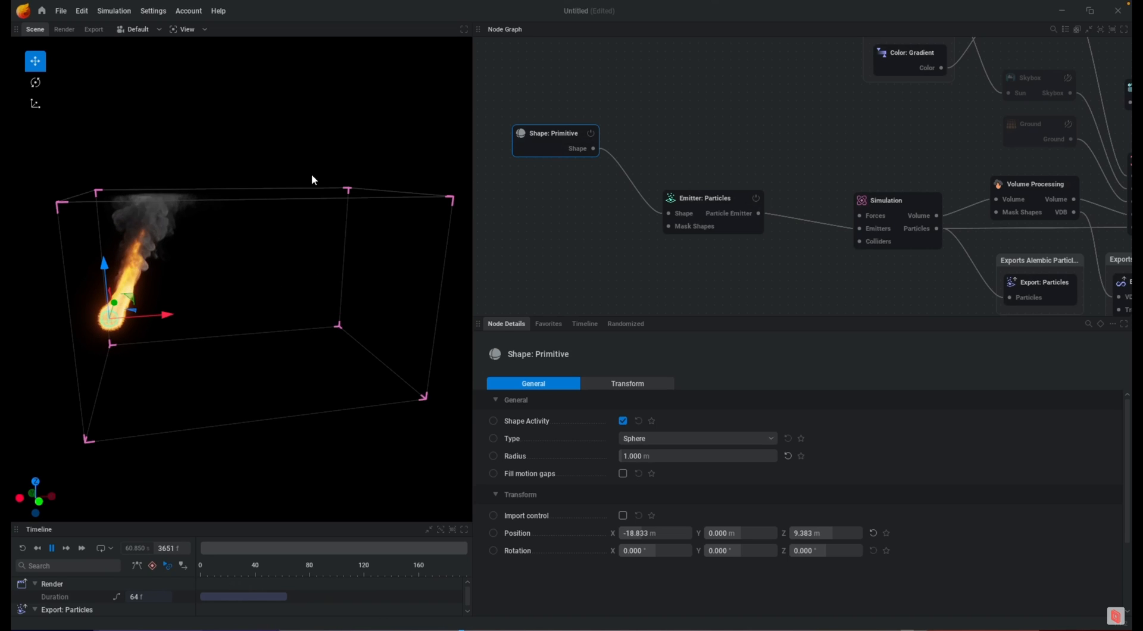
Set the particle emitter's initial speed type to Velocity Cone with cone direction X 1, Y 0, Z 0.
left_click(695, 202)
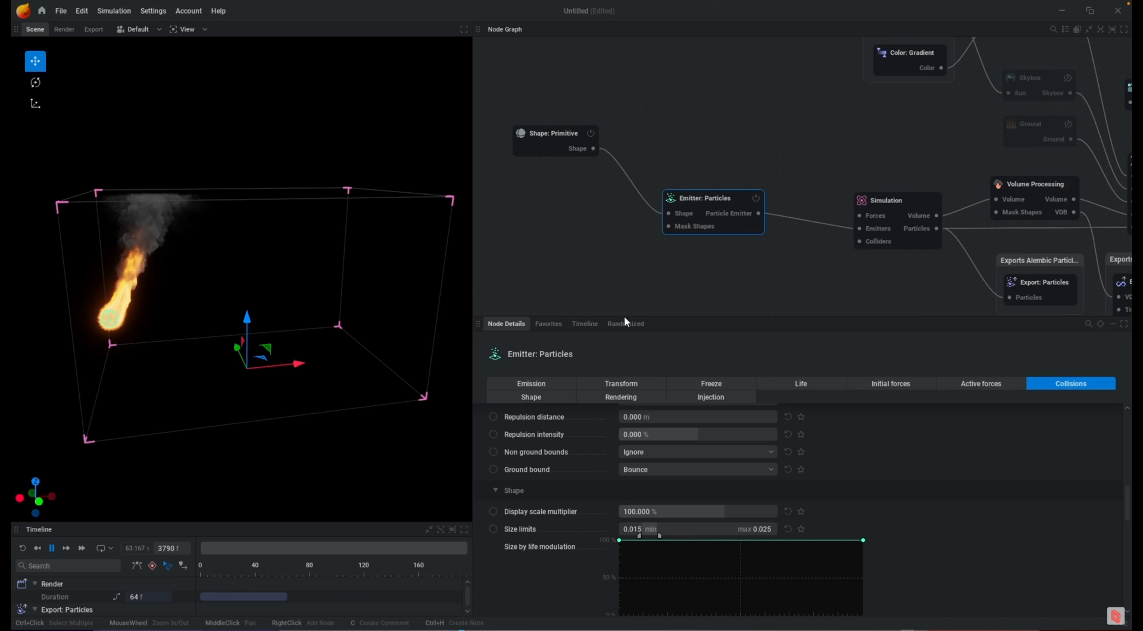
left_click(890, 384)
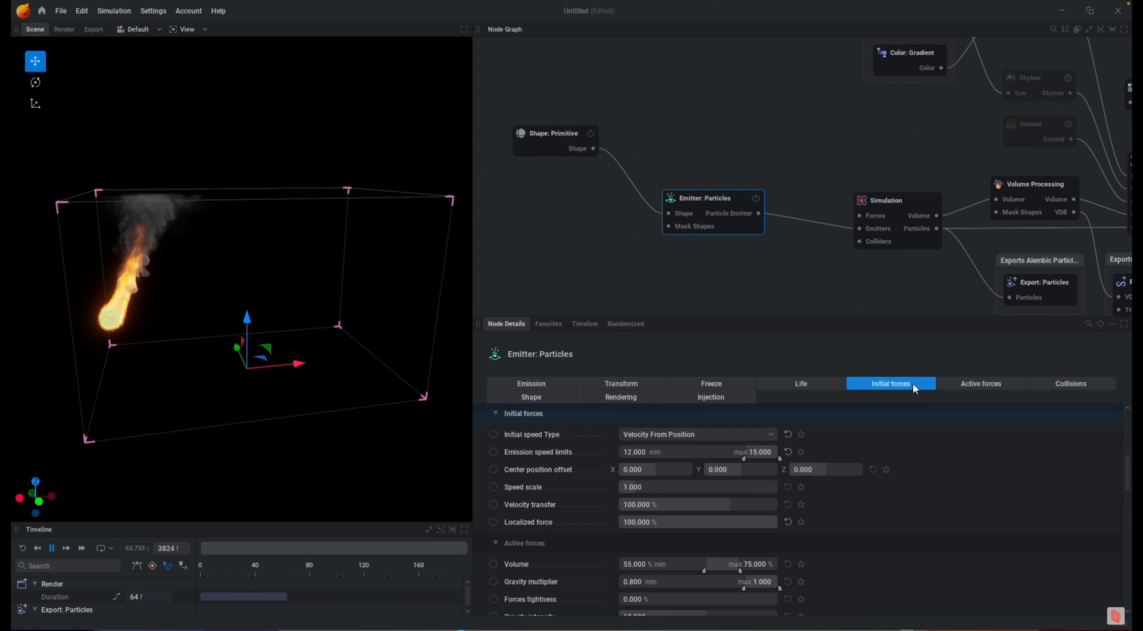
left_click(640, 436)
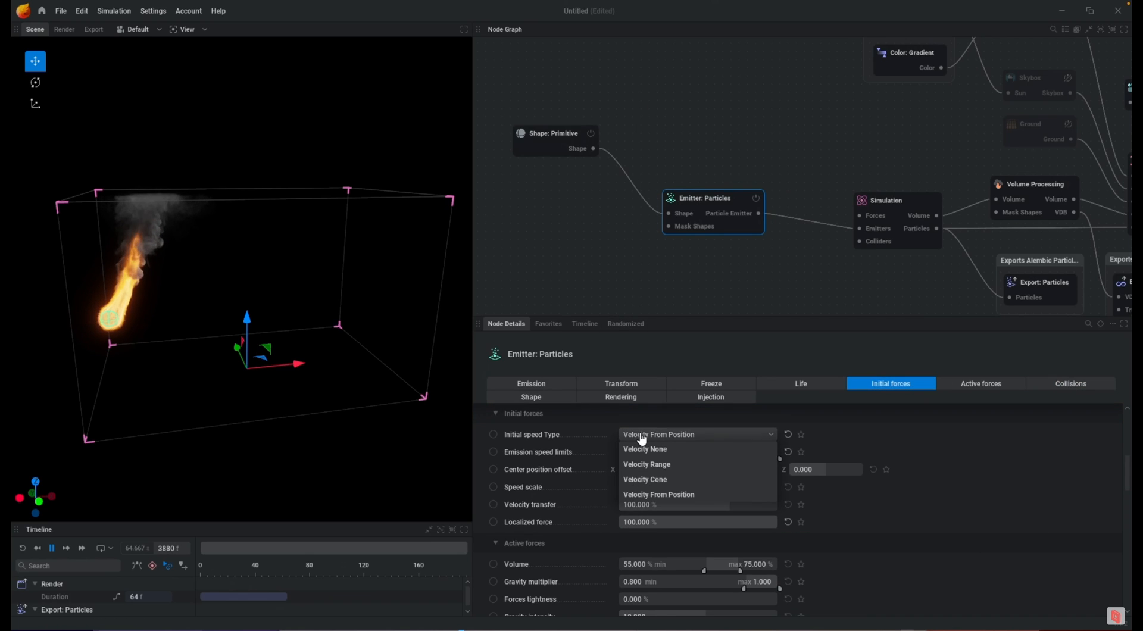
left_click(652, 480)
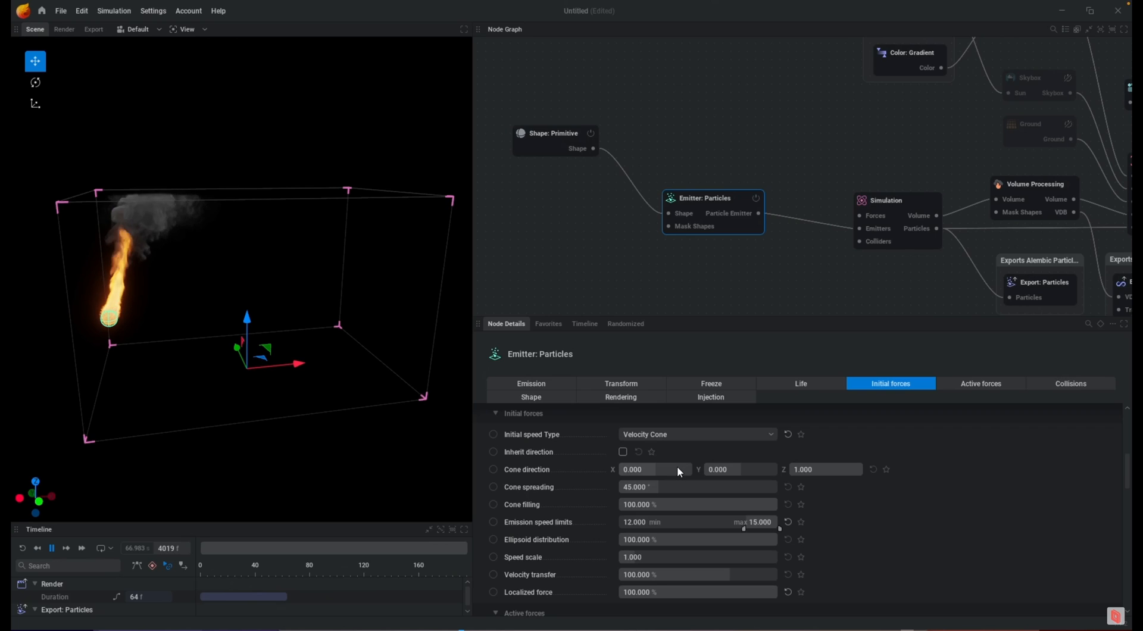
left_click(677, 469)
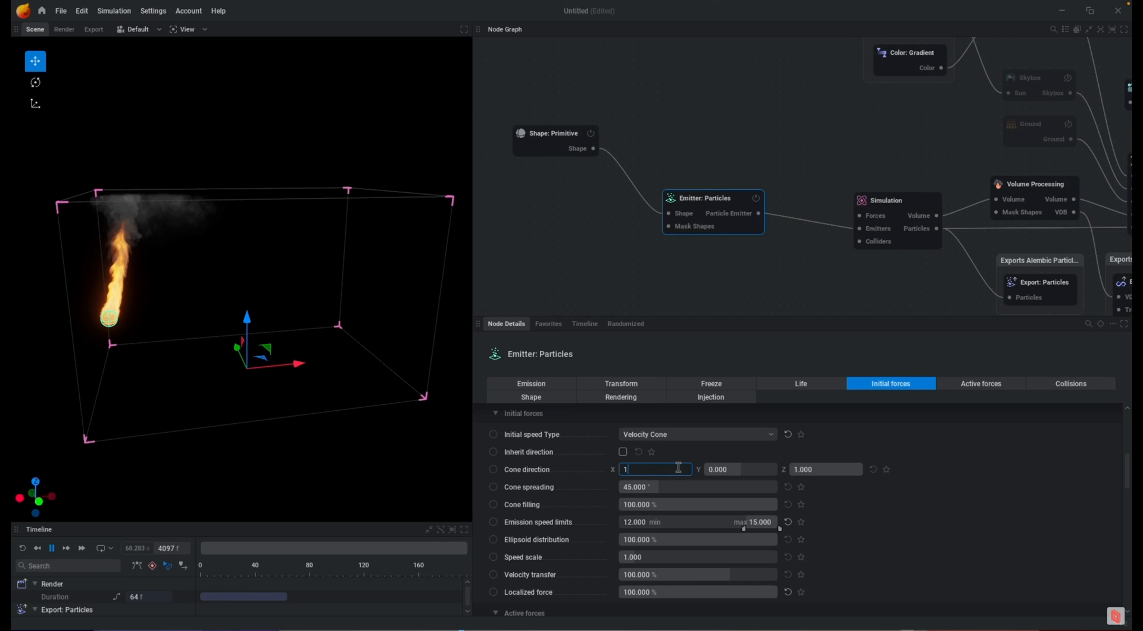
key("Tab")
type("0")
key("Return")
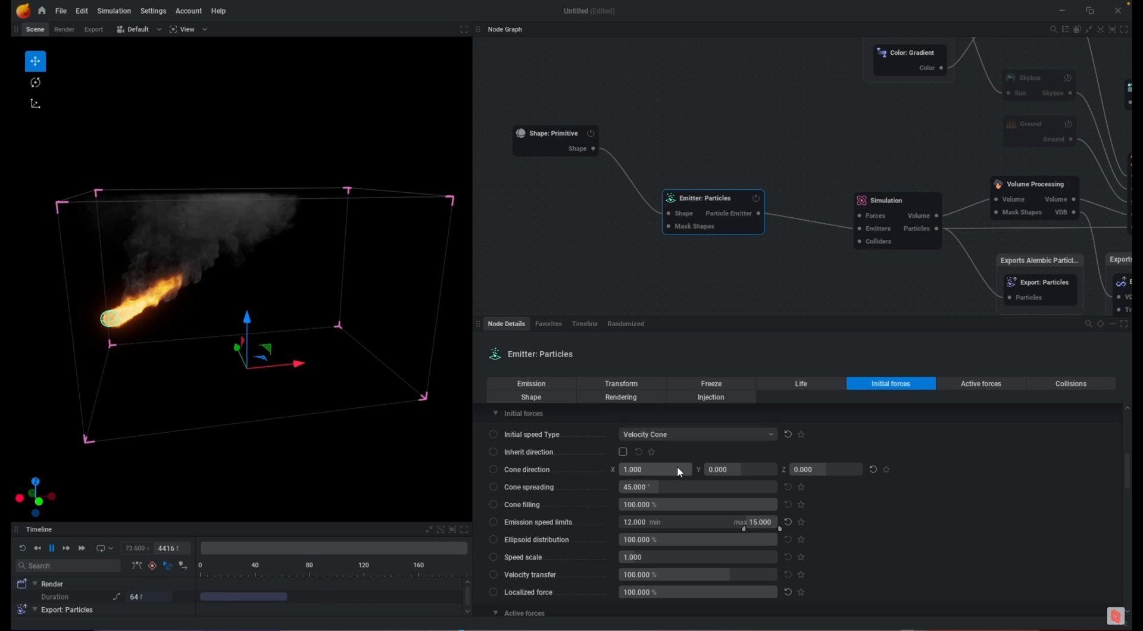
Set the Simulation node's buoyancy to 20 % of gravity per 1000K.
left_click(914, 204)
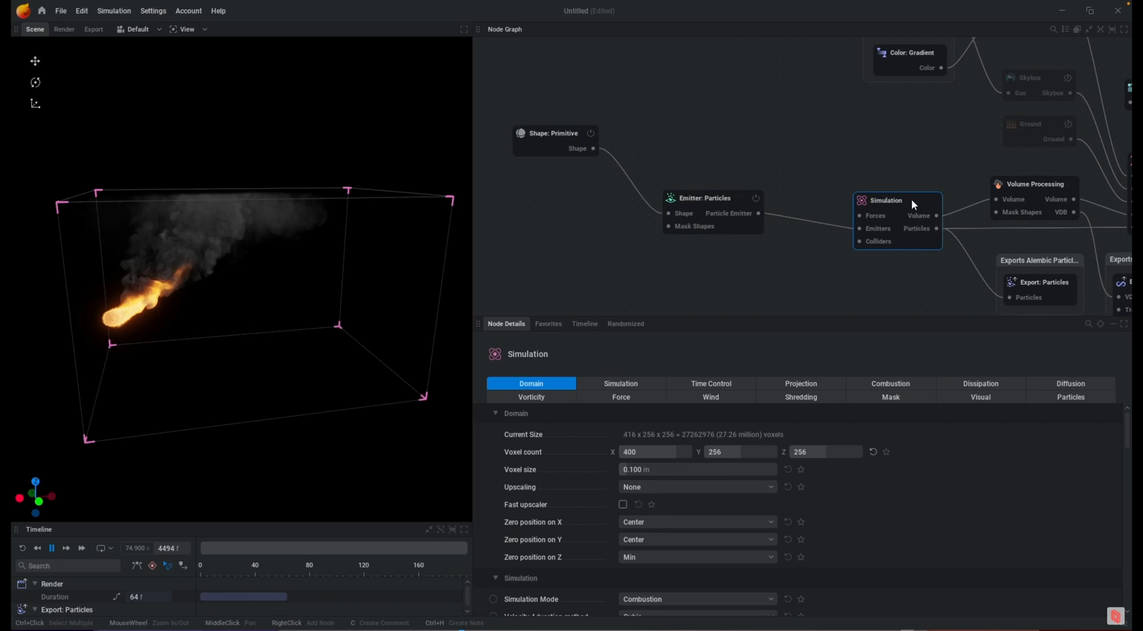
left_click(622, 397)
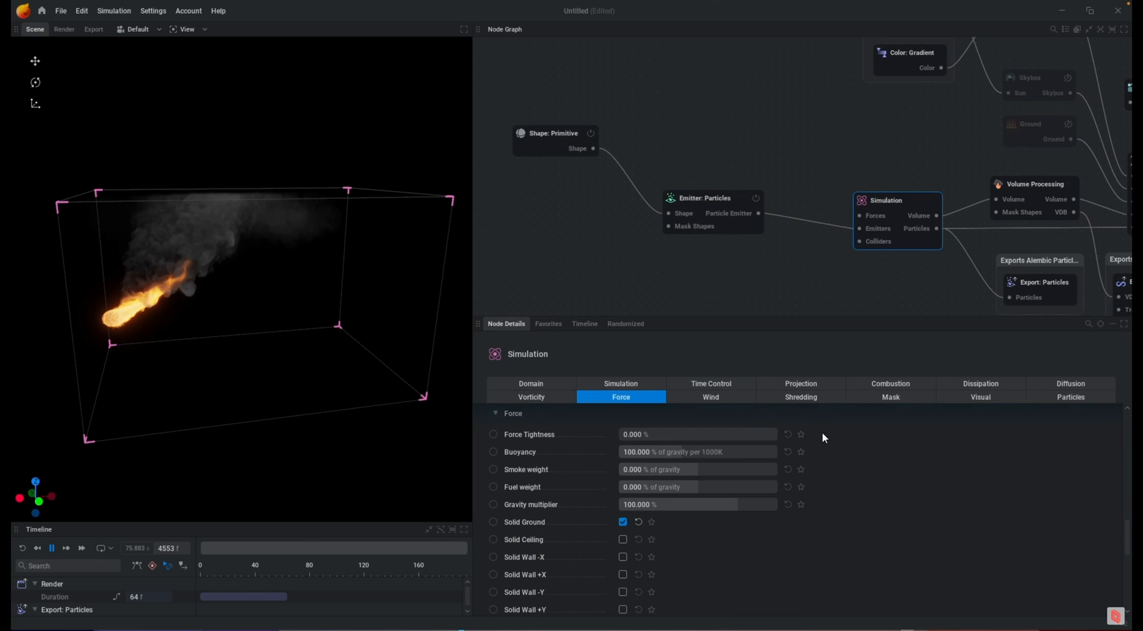
double_click(700, 452)
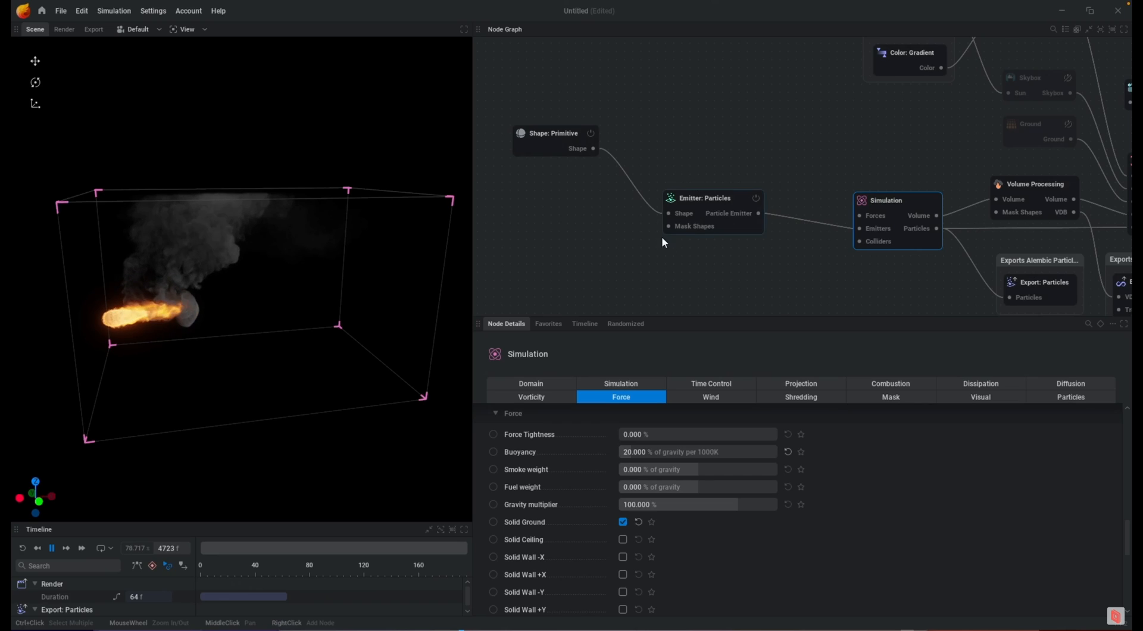
Set both emission speed limits of the particle emitter to 30.
left_click(700, 200)
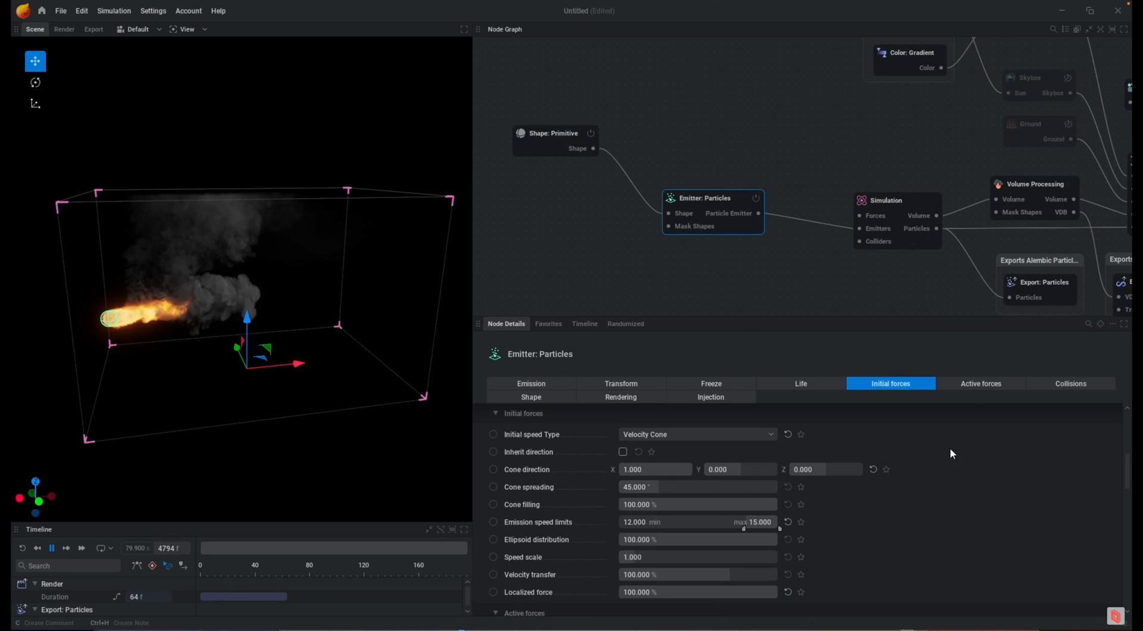
double_click(653, 557)
left_click(651, 523)
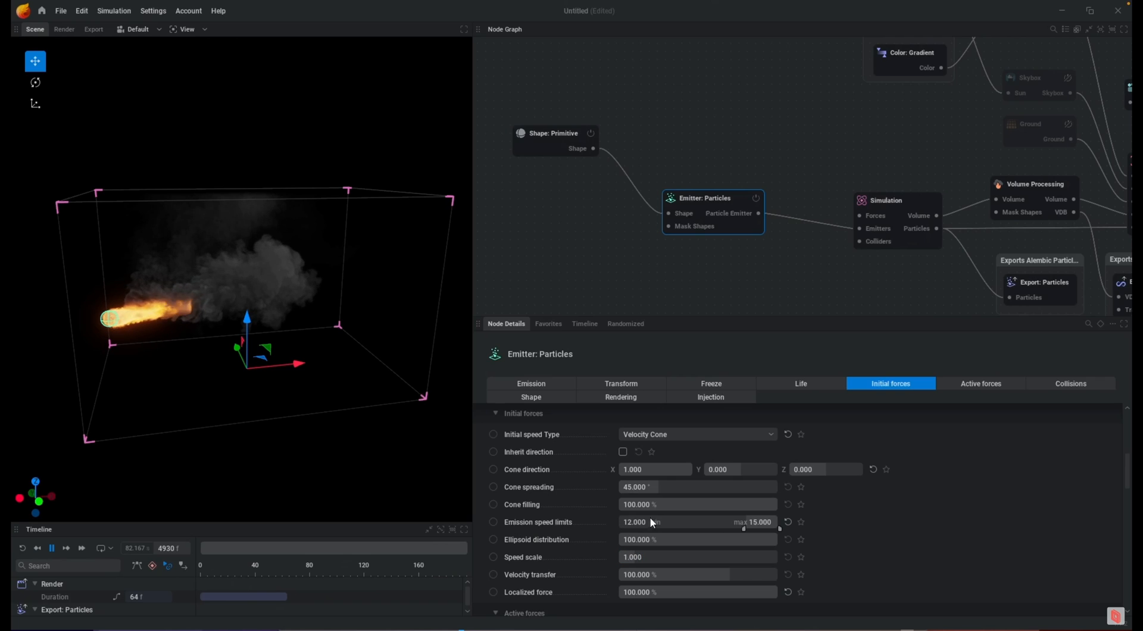
double_click(642, 523)
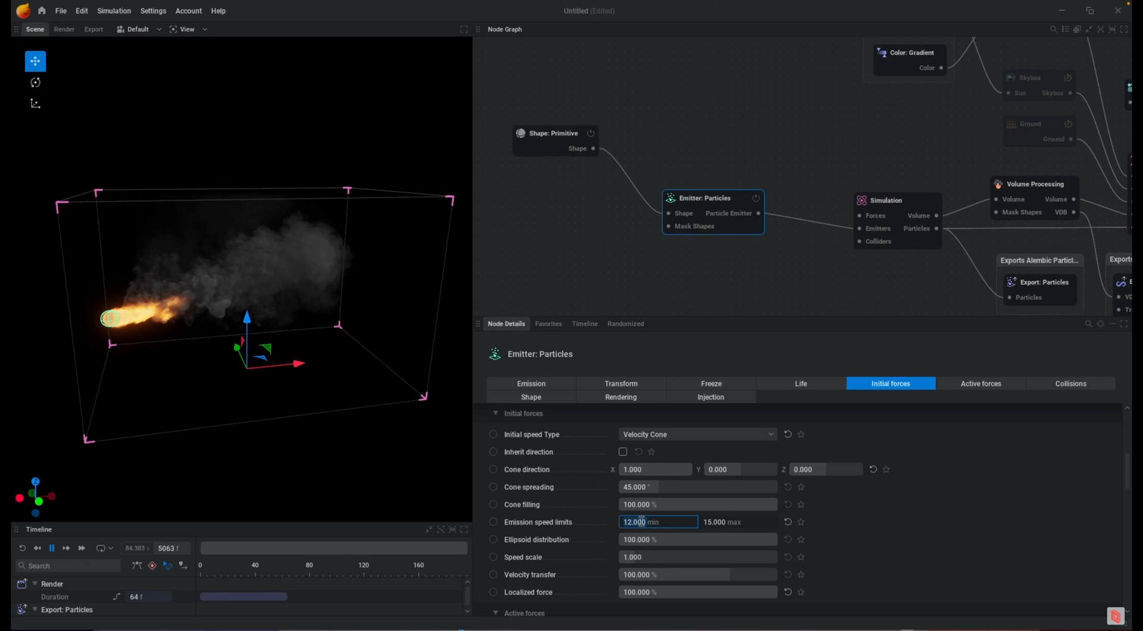
type("30")
key("Return")
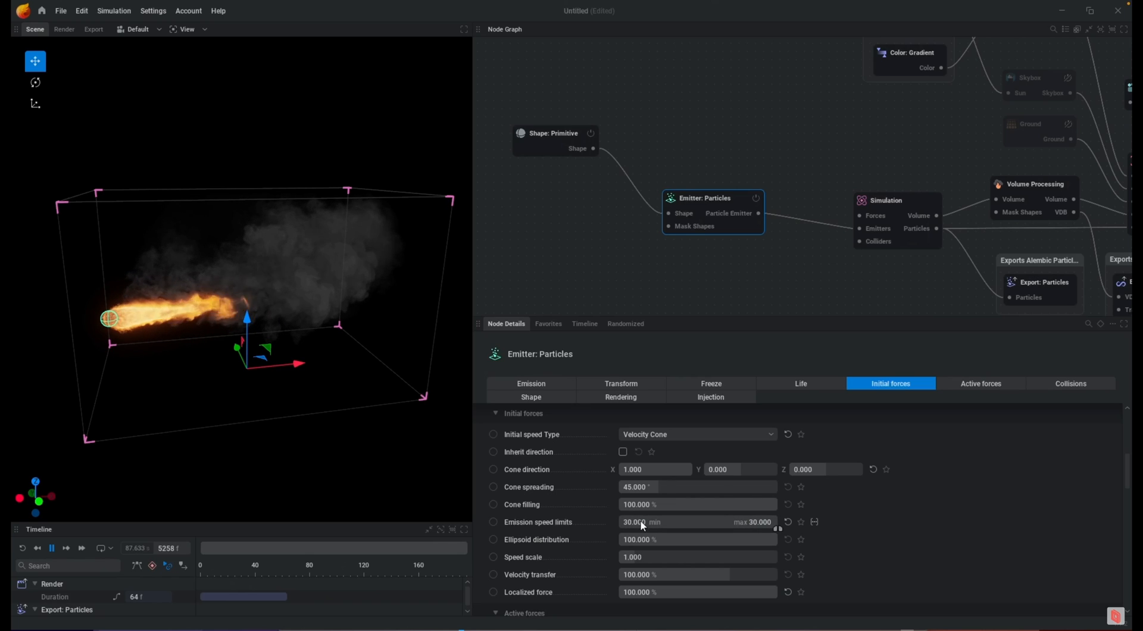
Set the particle emitter's speed scale to 2.
left_click(658, 556)
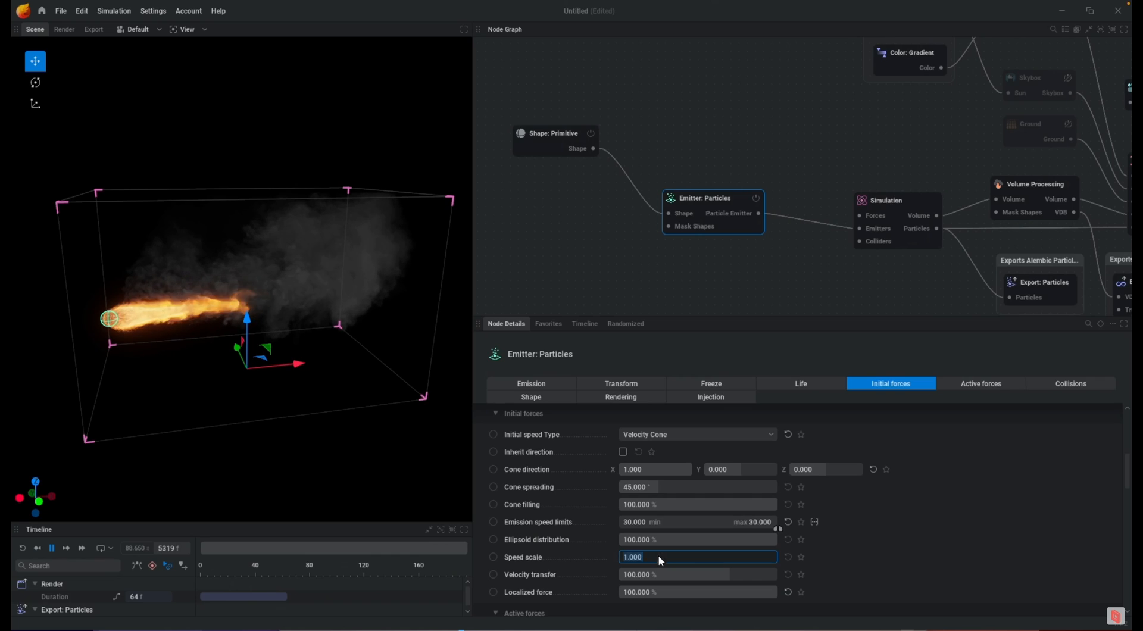
type("2")
key("Return")
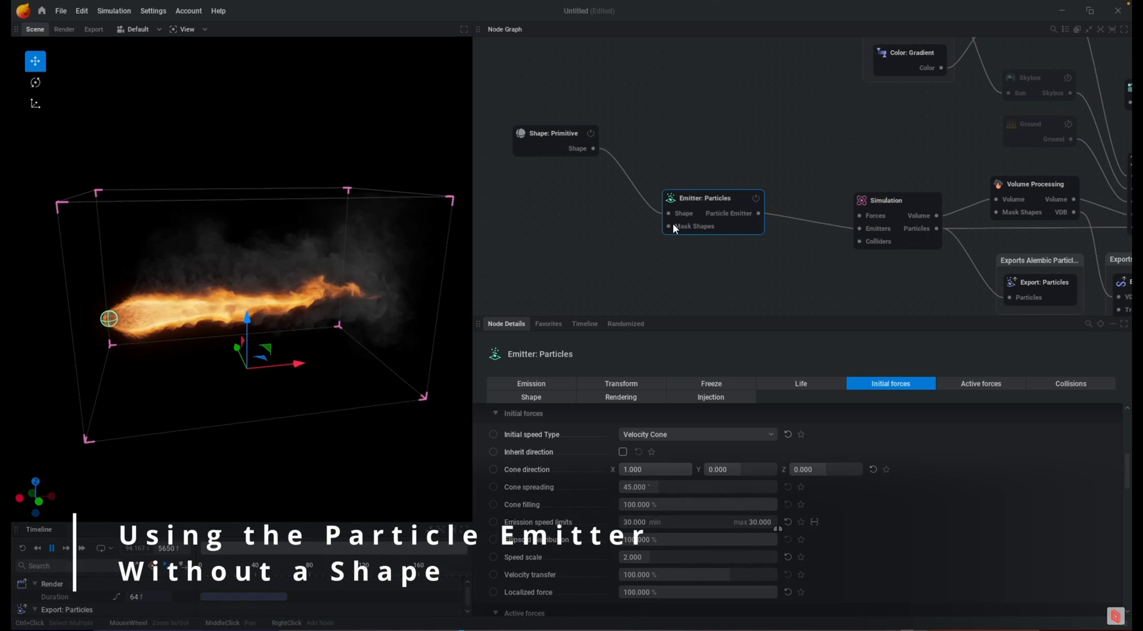
Disconnect the primitive shape from the particle emitter and move the emitter to the domain's -X end, raised above the floor.
left_click(621, 167)
key("Delete")
left_click_drag(694, 196, 657, 188)
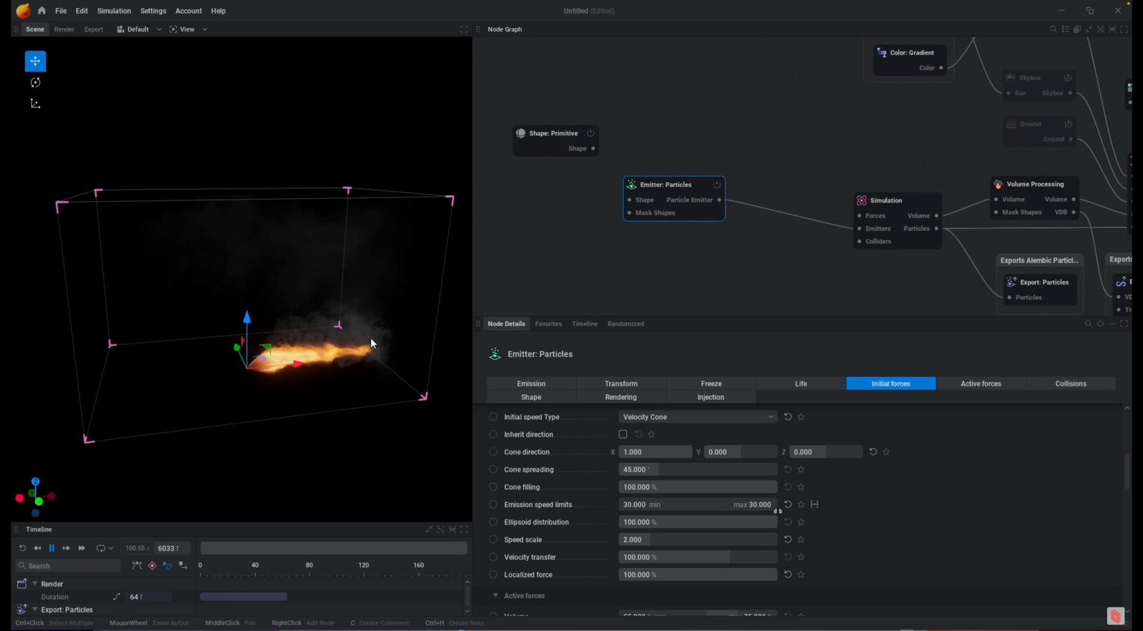
left_click_drag(280, 361, 146, 318)
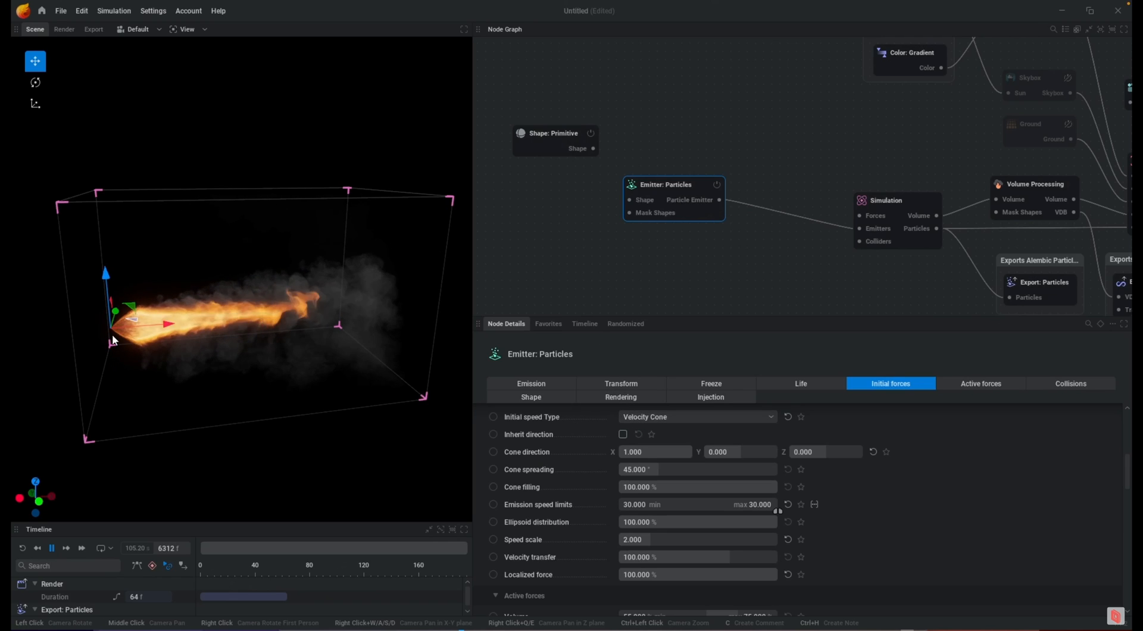
Set the particle emitter's cone spreading to 2°.
scroll(114, 338, "up", 4)
middle_click_drag(112, 334, 218, 274)
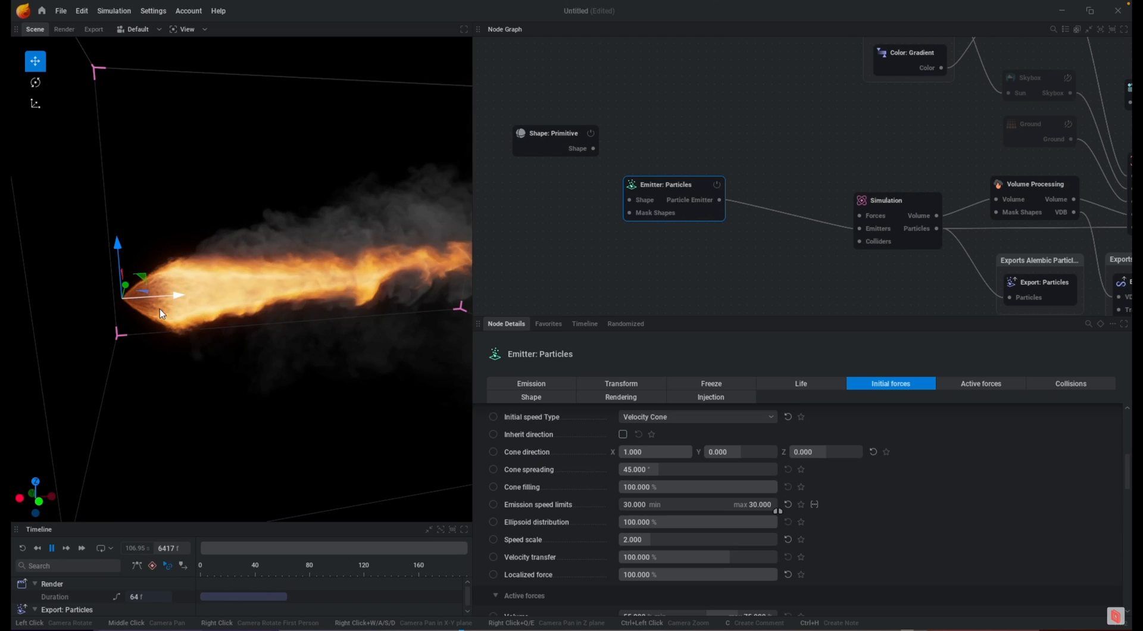
left_click(654, 467)
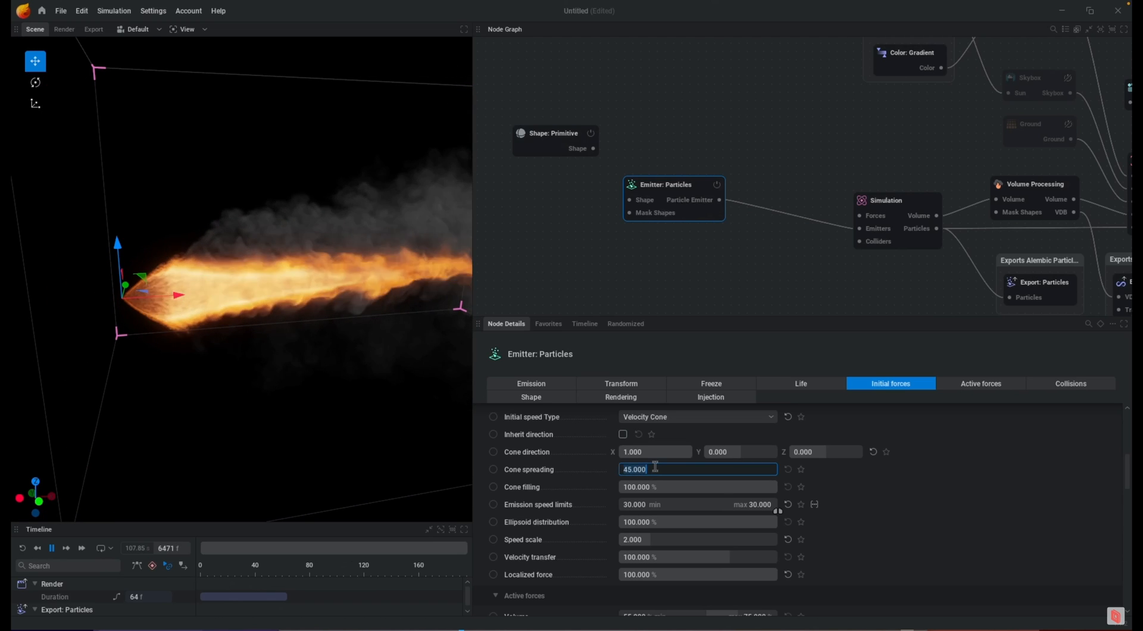
type("2")
key("Return")
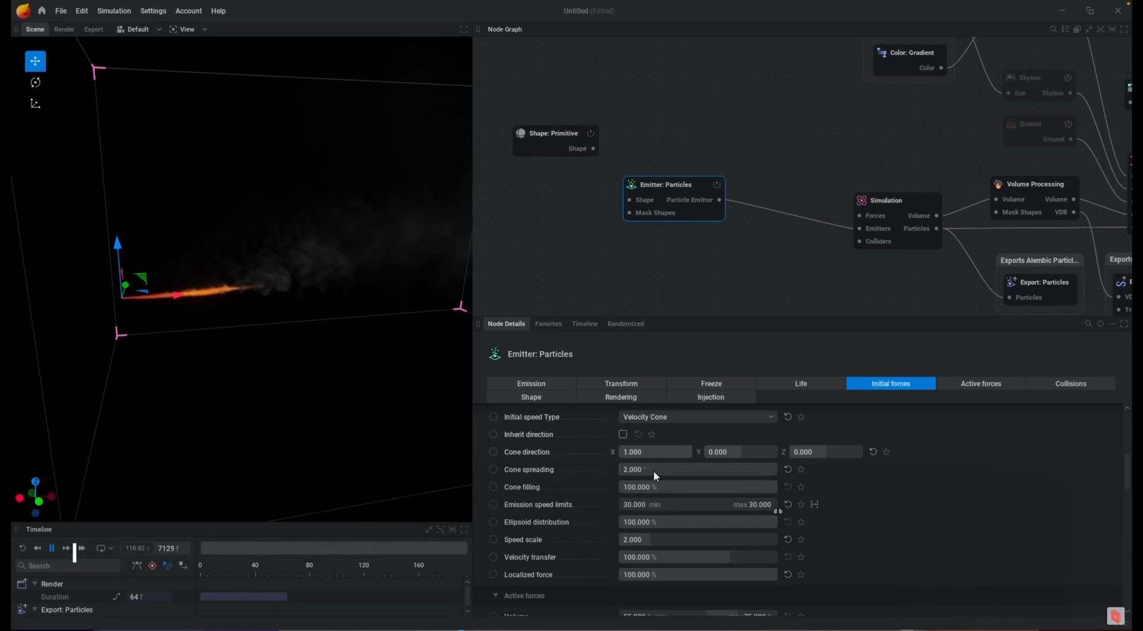
Set the particle emitter's injected flames to 0 % and its injected fuel to 100 %.
left_click(704, 399)
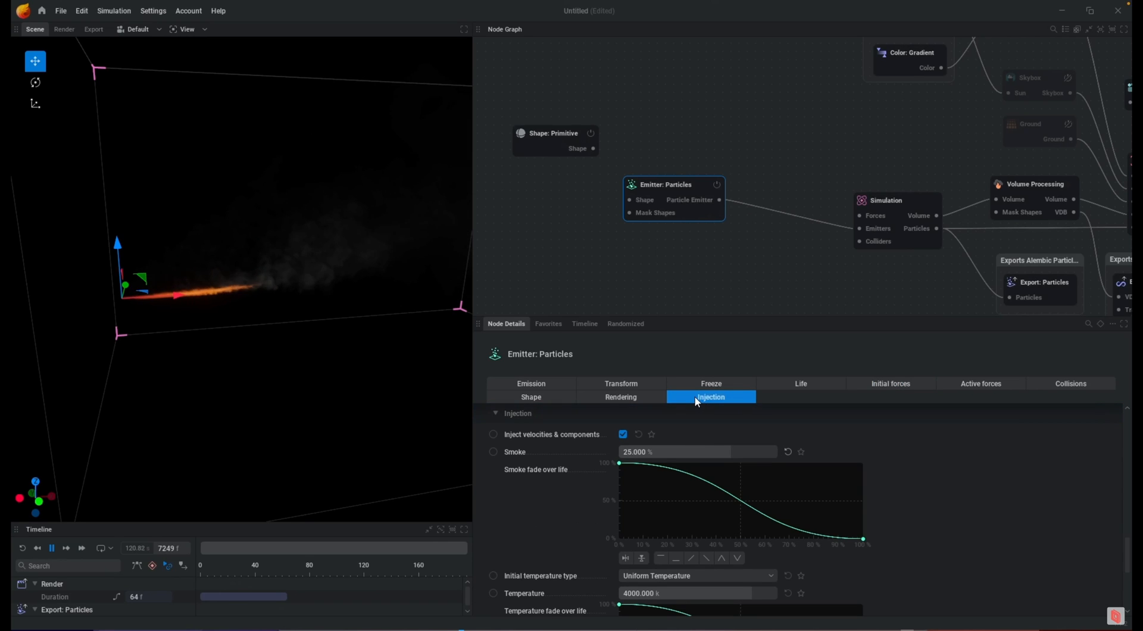
double_click(681, 452)
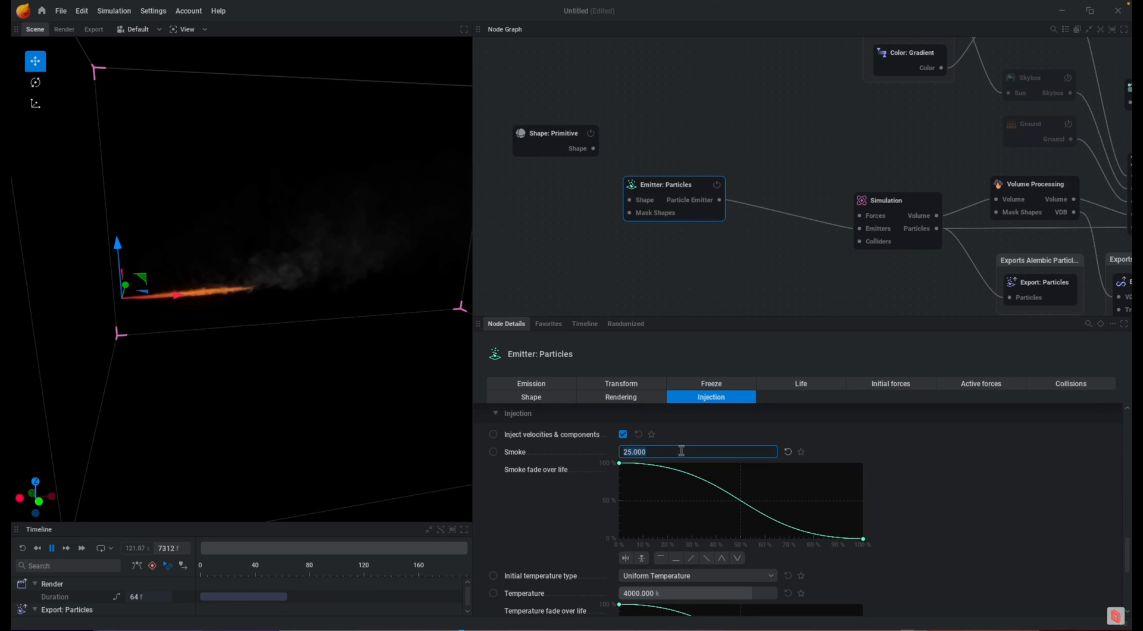
scroll(578, 508, "down", 5)
double_click(665, 482)
type("0")
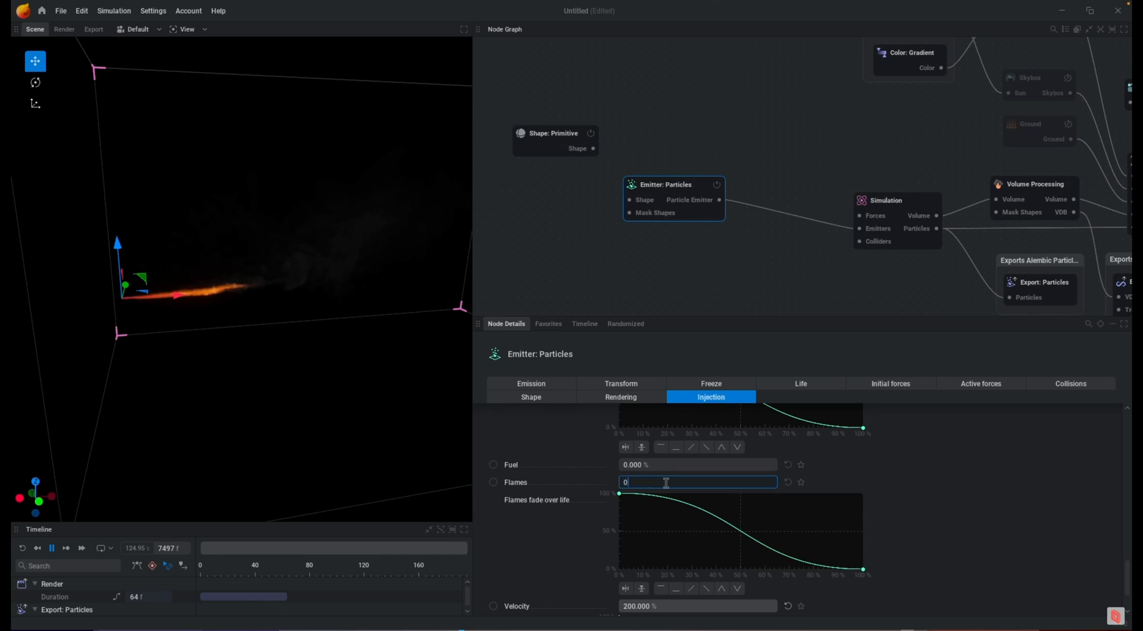
key("Return")
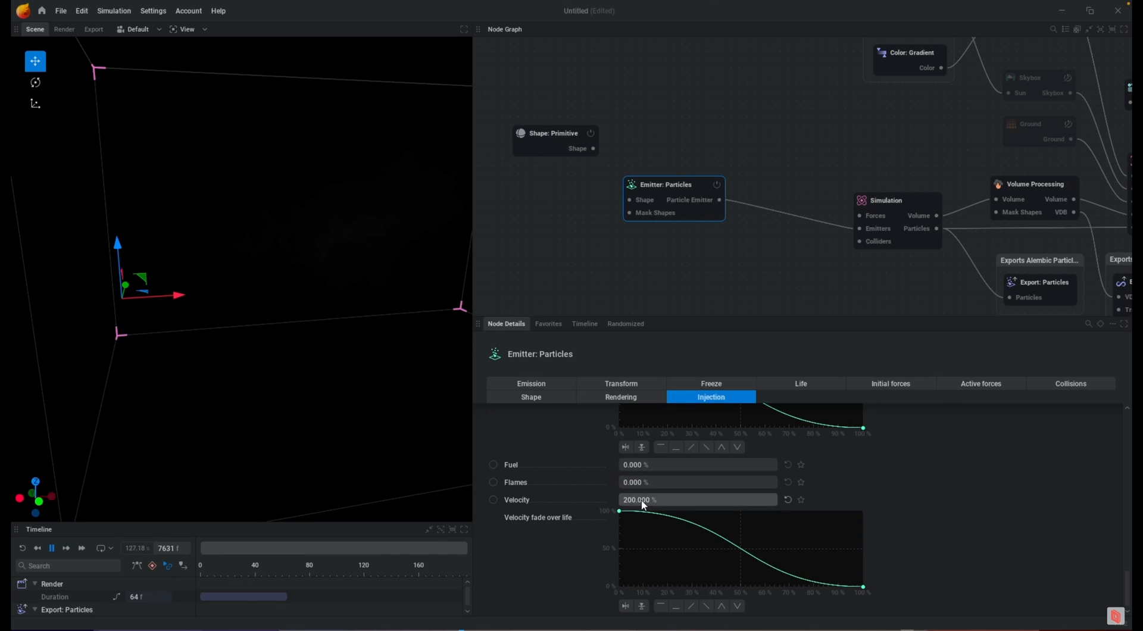
double_click(659, 465)
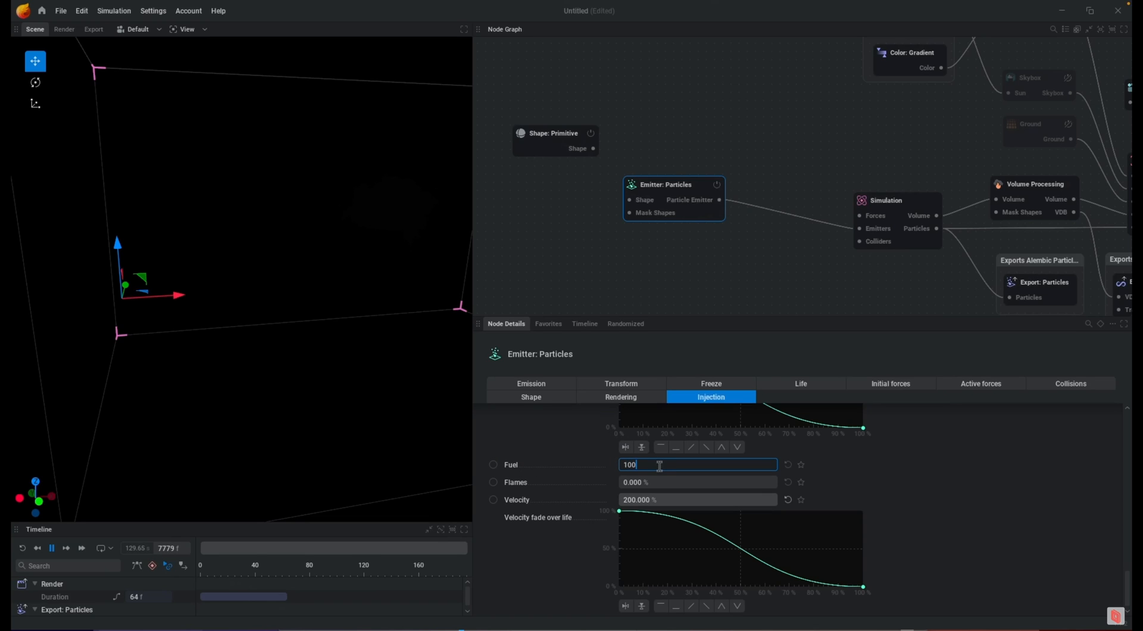
key("Return")
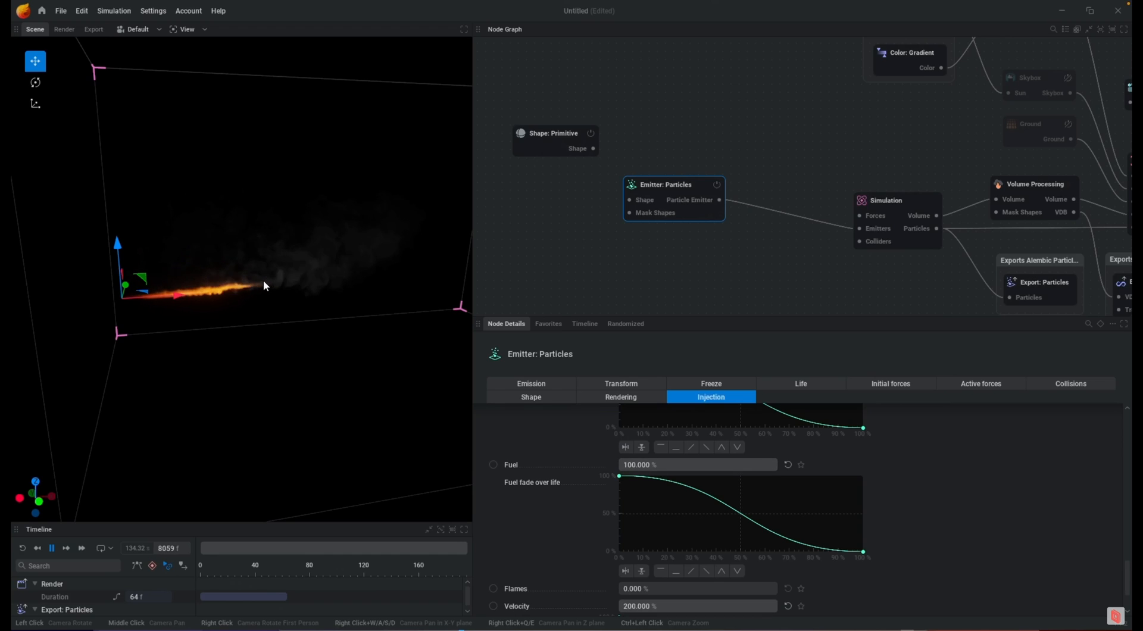
Set the particle emitter's maximum lifetime limit to 2 s.
left_click(814, 384)
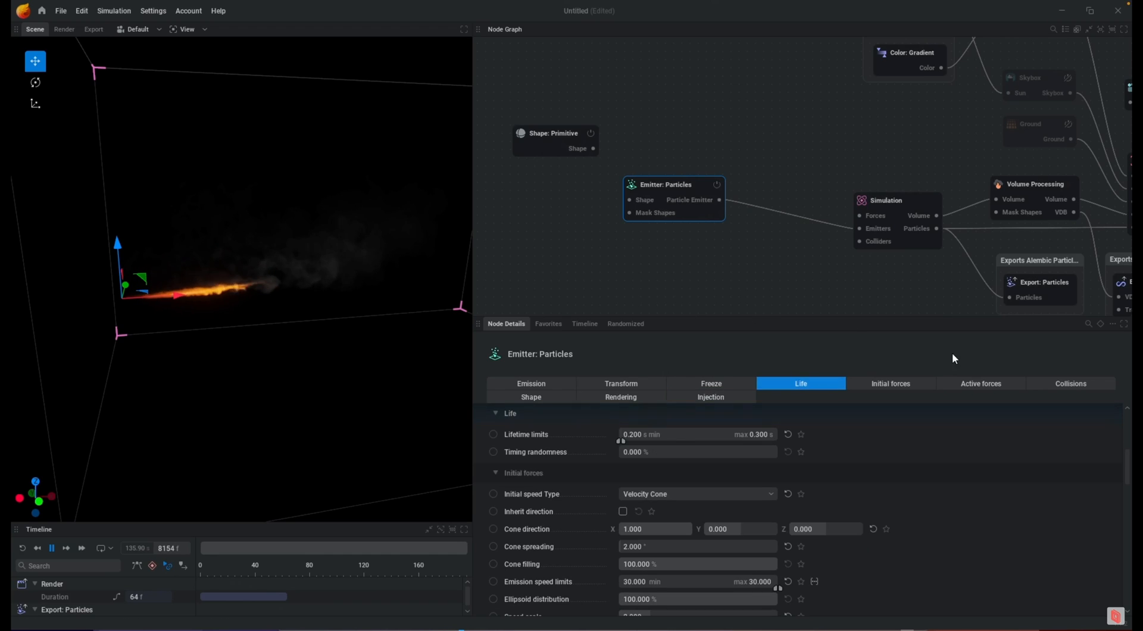
double_click(766, 435)
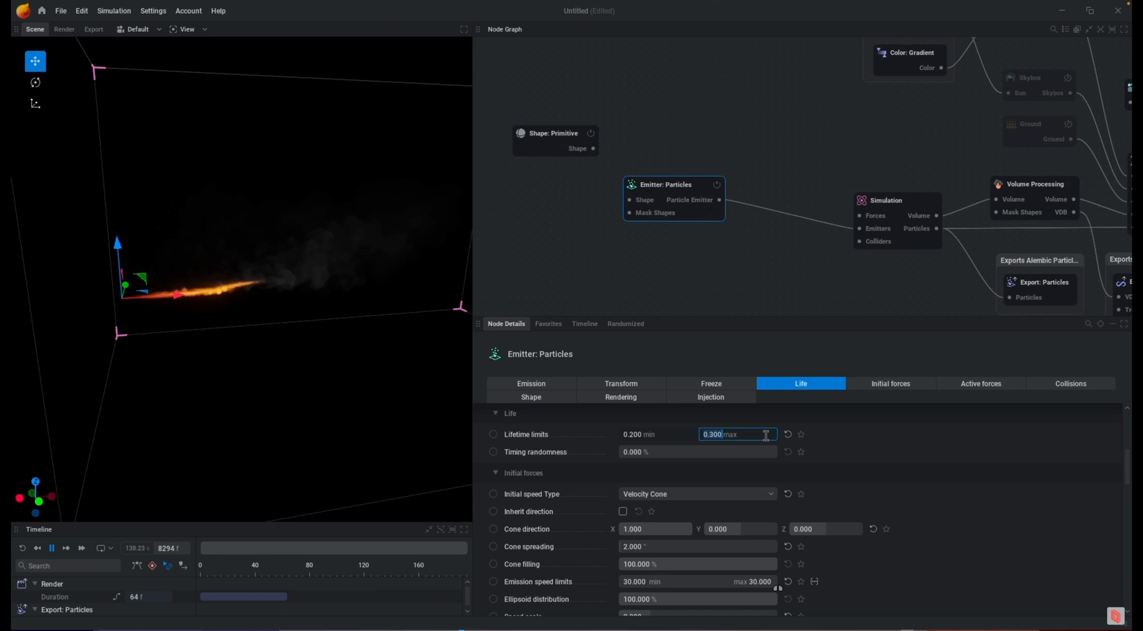
type("2")
key("Return")
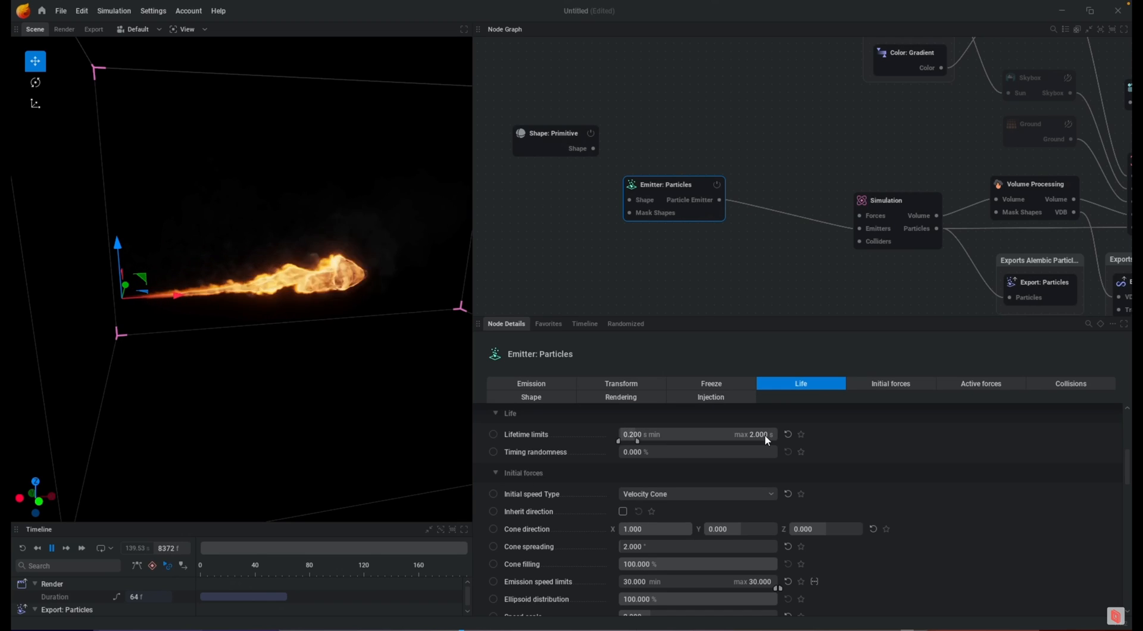
left_click_drag(365, 306, 417, 301)
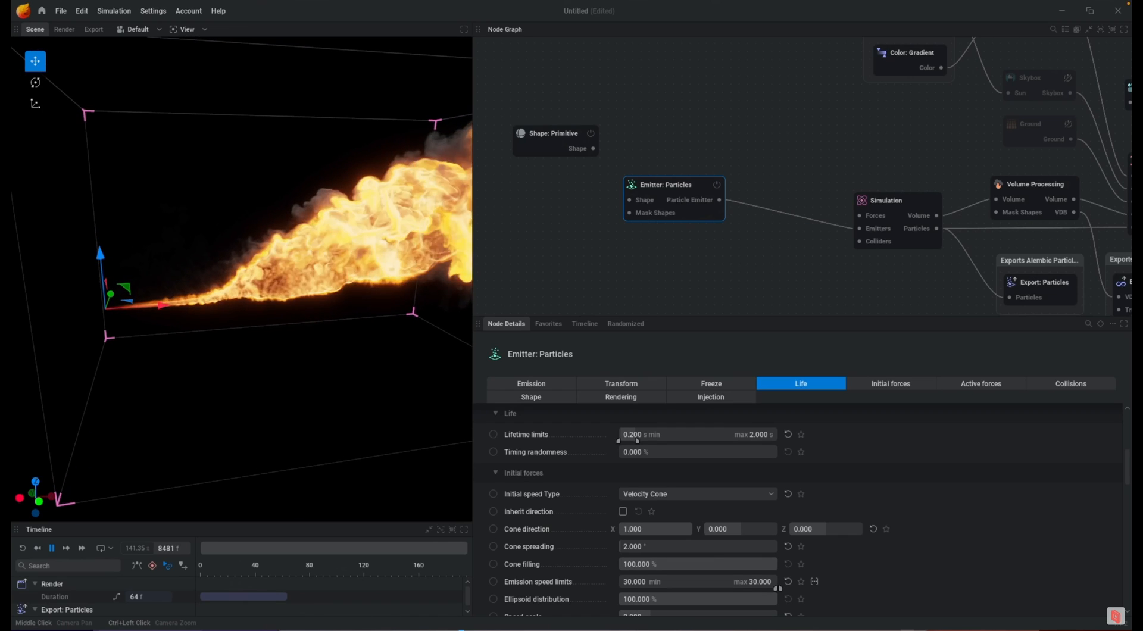
Reduce the particle emitter's maximum lifetime limit to 1 s.
double_click(766, 434)
type("1")
key("Return")
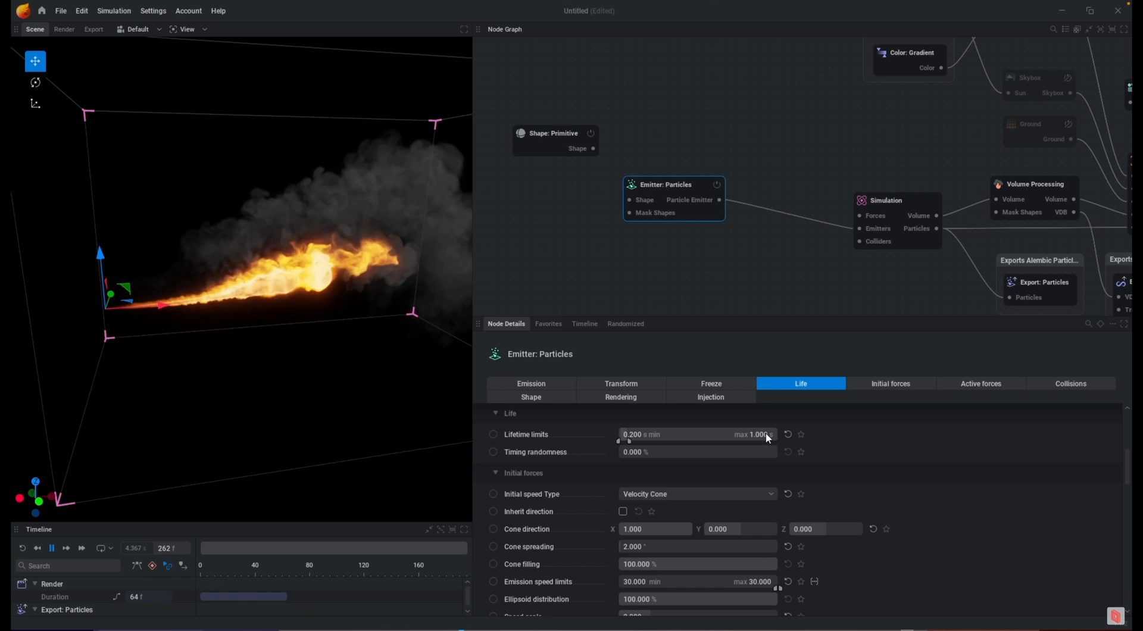
Set the Simulation node's generated smoke from combustion to 0 % and restart the simulation.
mouse_move(881, 128)
middle_mouse_down()
mouse_move(788, 176)
mouse_move(837, 168)
mouse_move(726, 184)
middle_mouse_up()
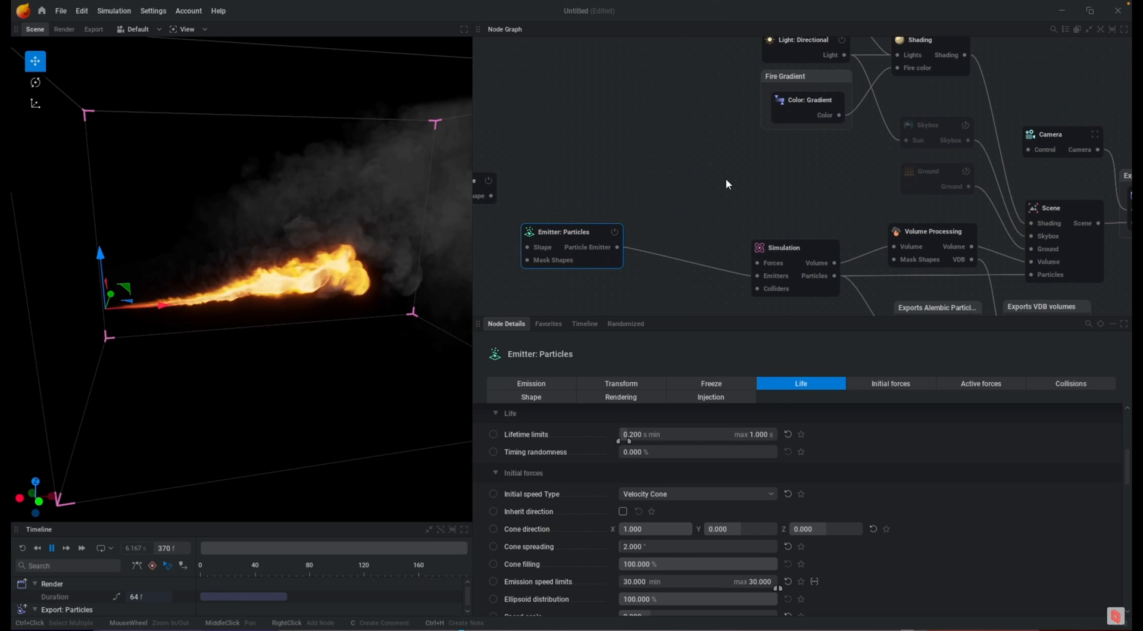
left_click(804, 252)
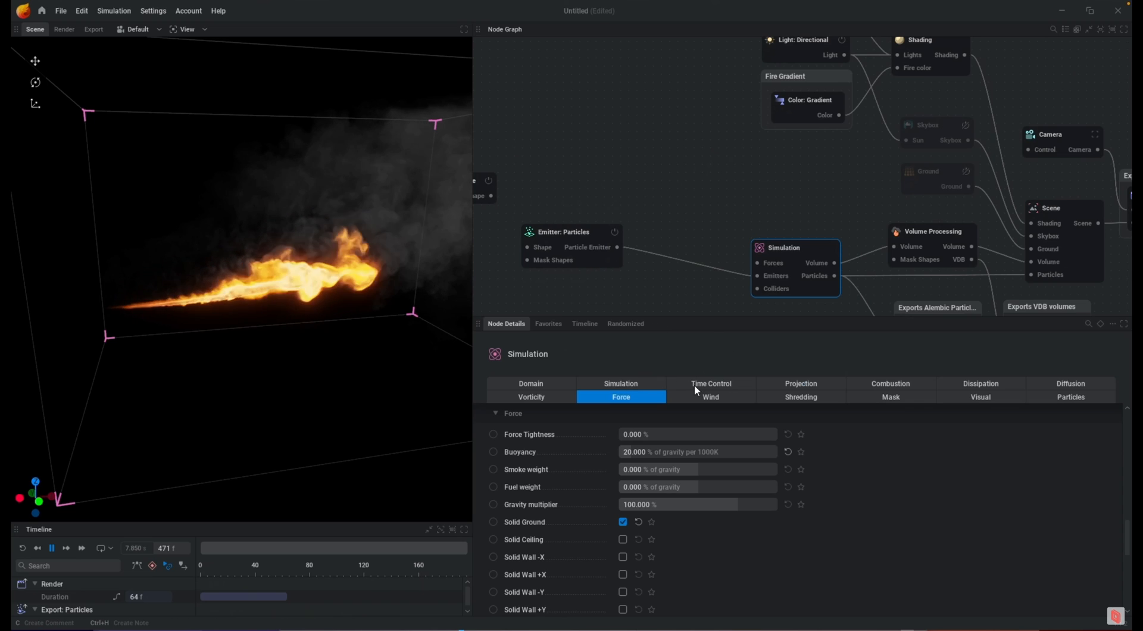
left_click(890, 385)
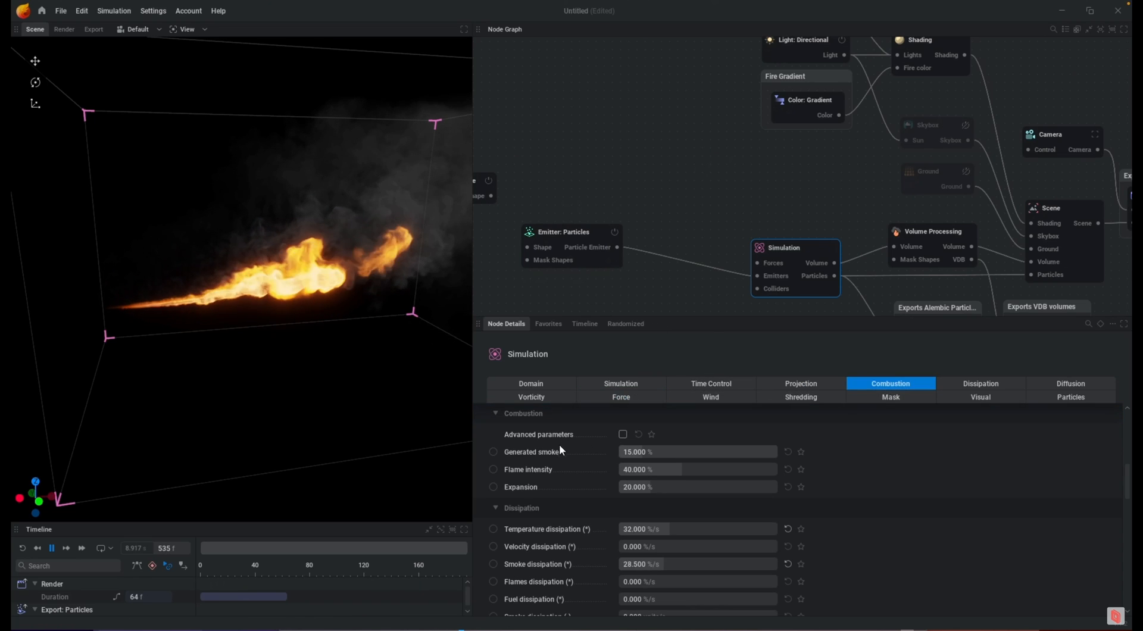
left_click_drag(629, 452, 617, 452)
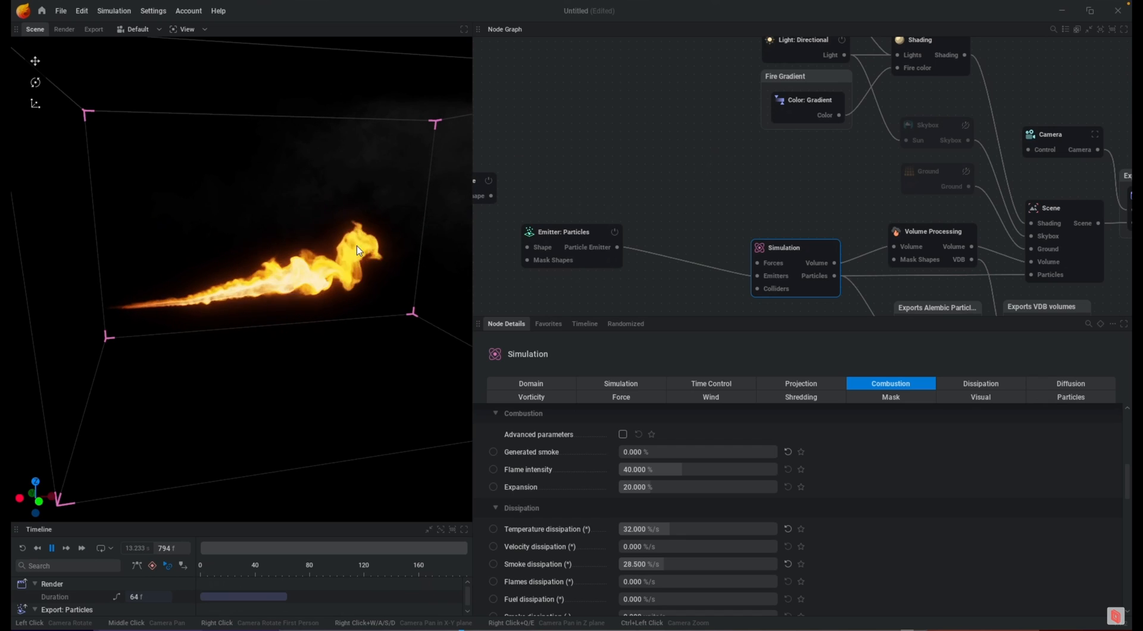
key("r")
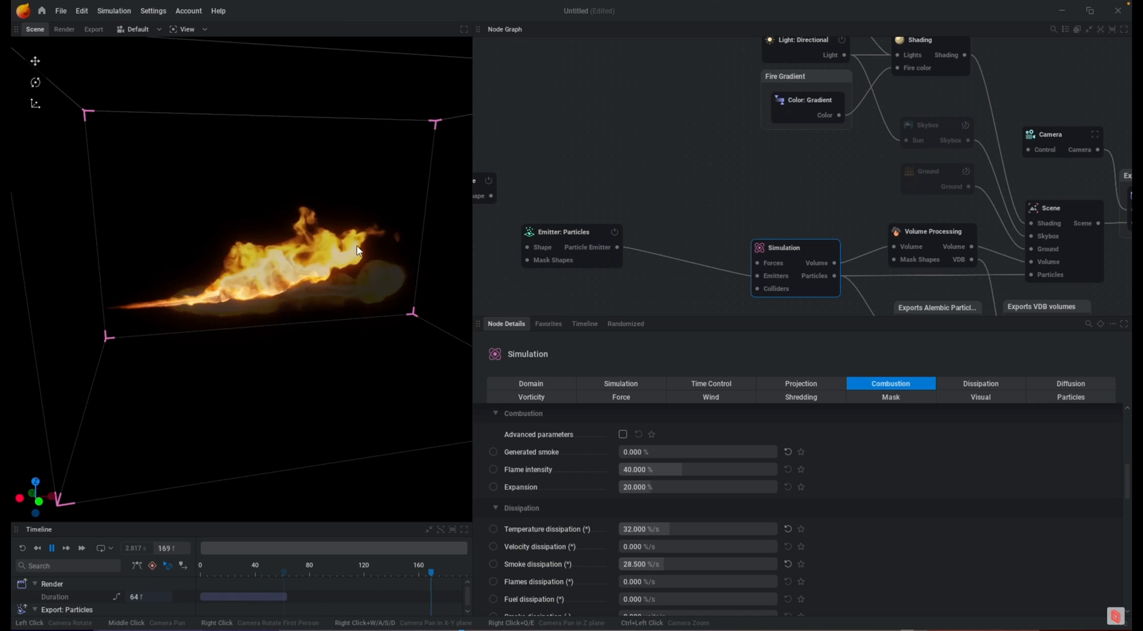
Switch the flames coloring of the Shading node to Blackbody.
left_click(947, 54)
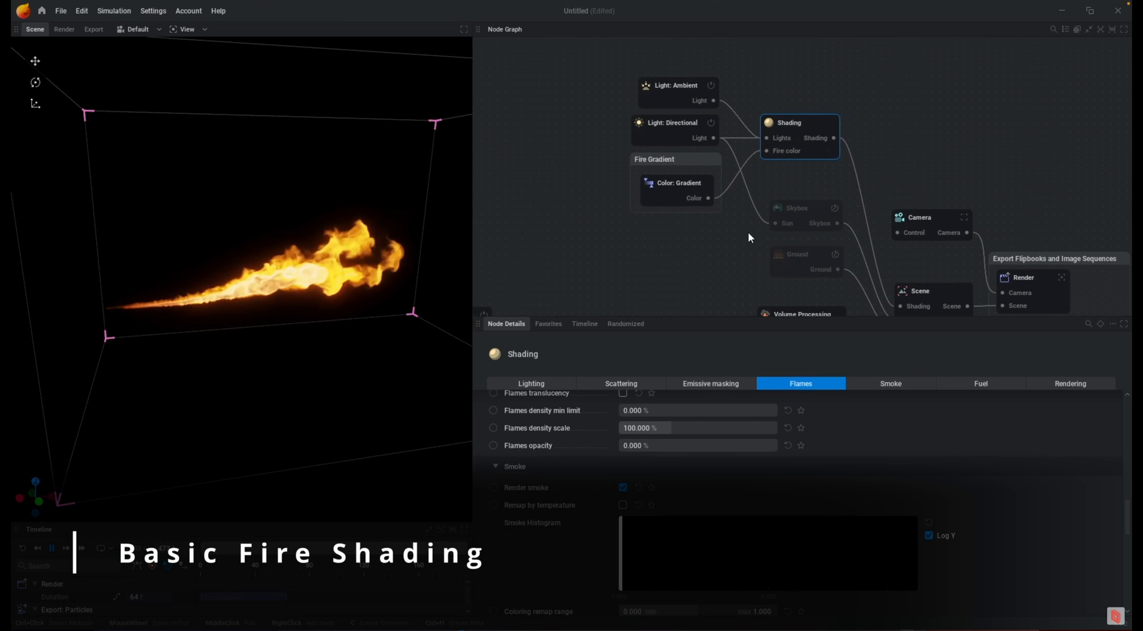
left_click(813, 385)
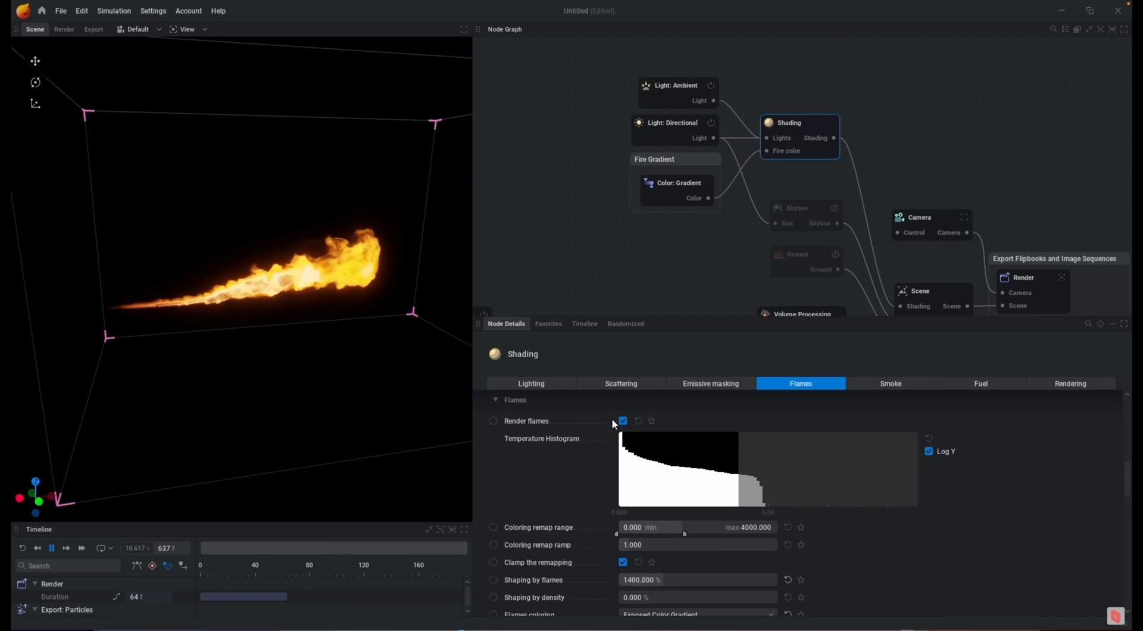
scroll(597, 559, "down", 1)
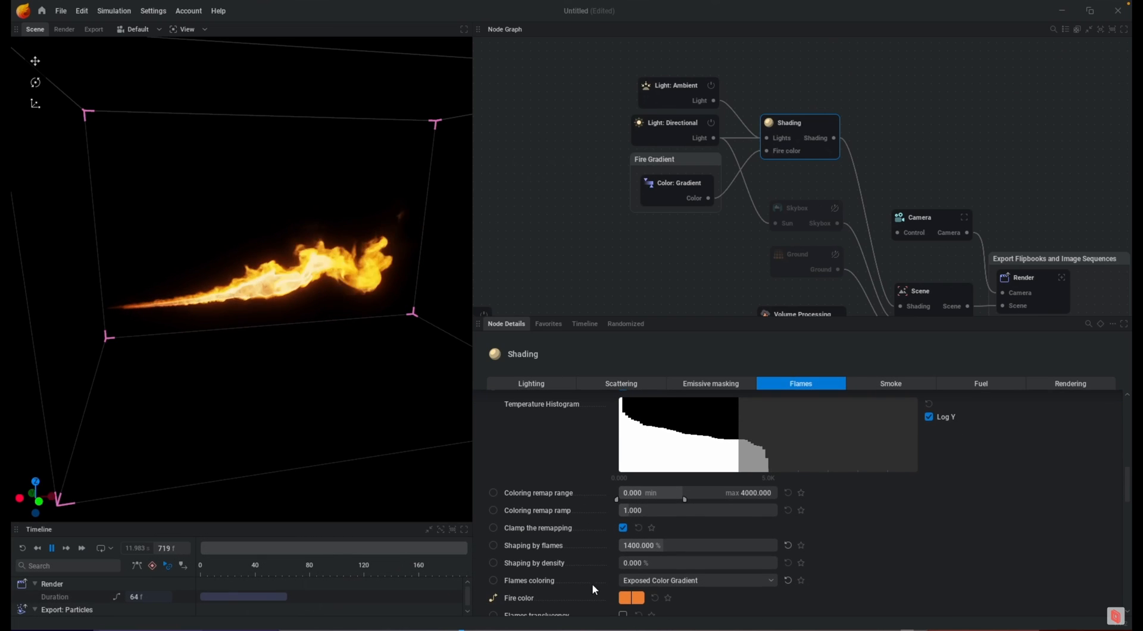
left_click(669, 582)
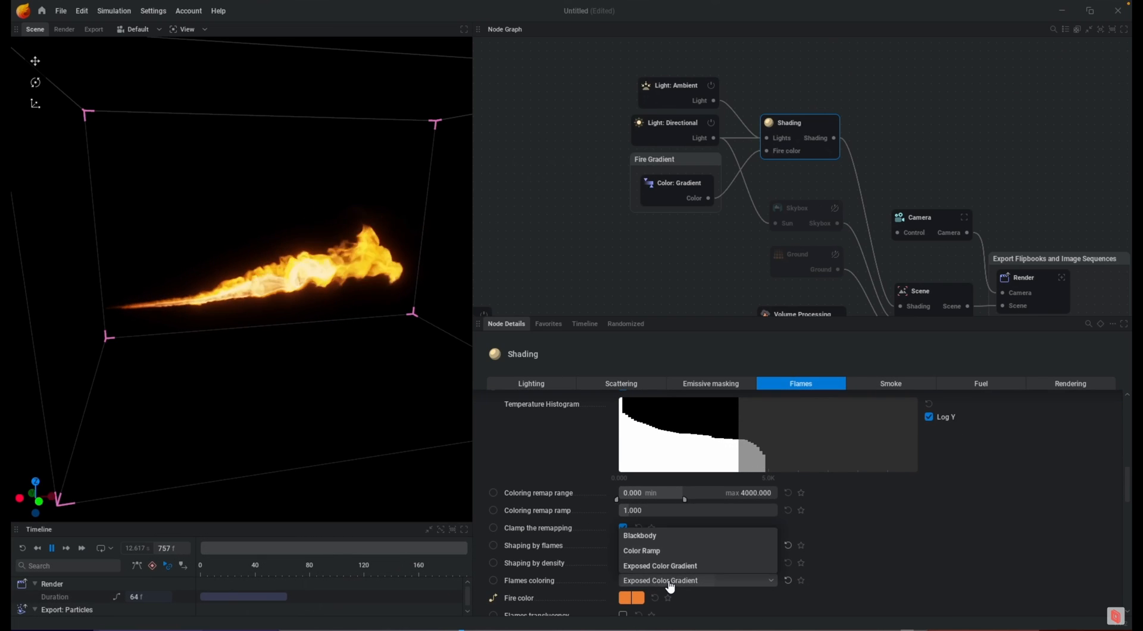
left_click(641, 536)
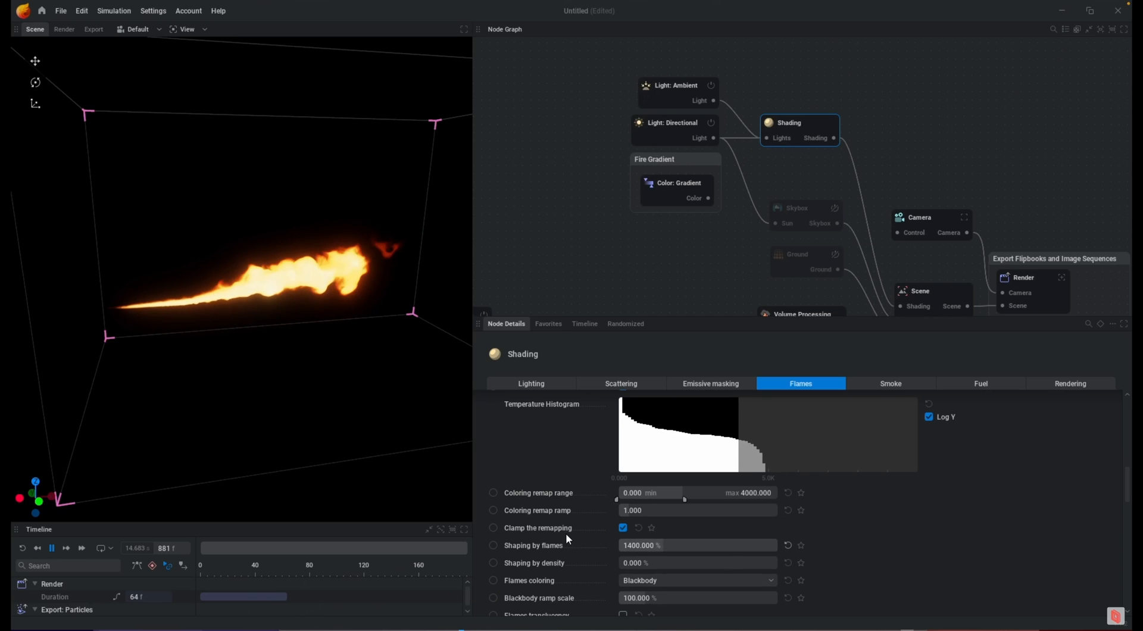
Enable flames translucency in the Shading node and set the flames density min limit to 5 %.
scroll(565, 534, "down", 2)
left_click(622, 529)
scroll(524, 518, "down", 2)
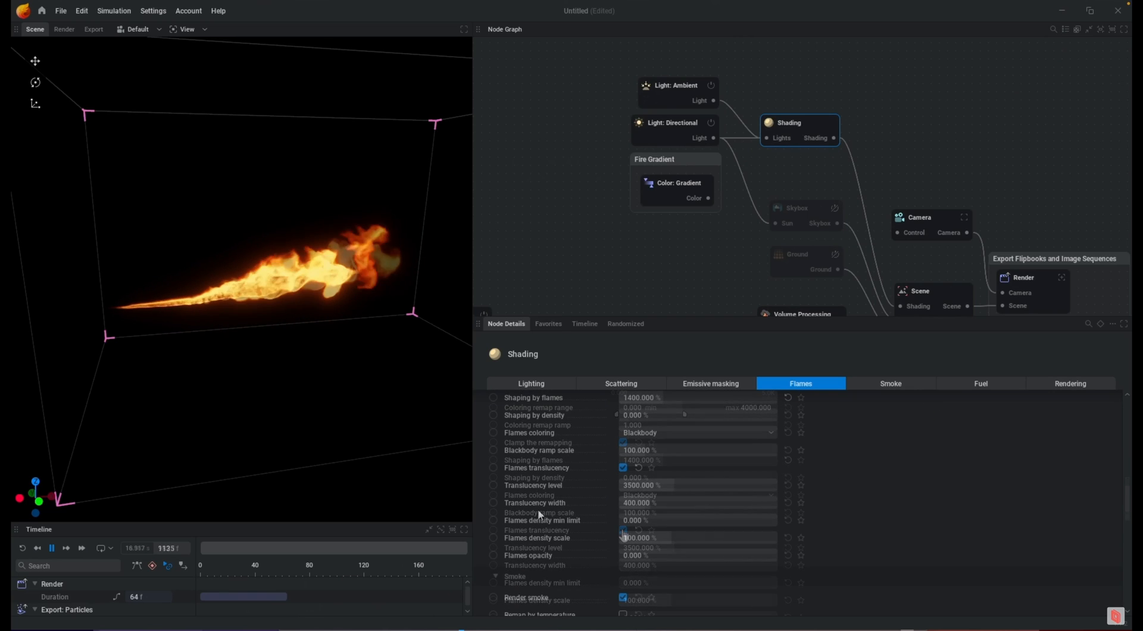
left_click(671, 520)
type("5")
key("Return")
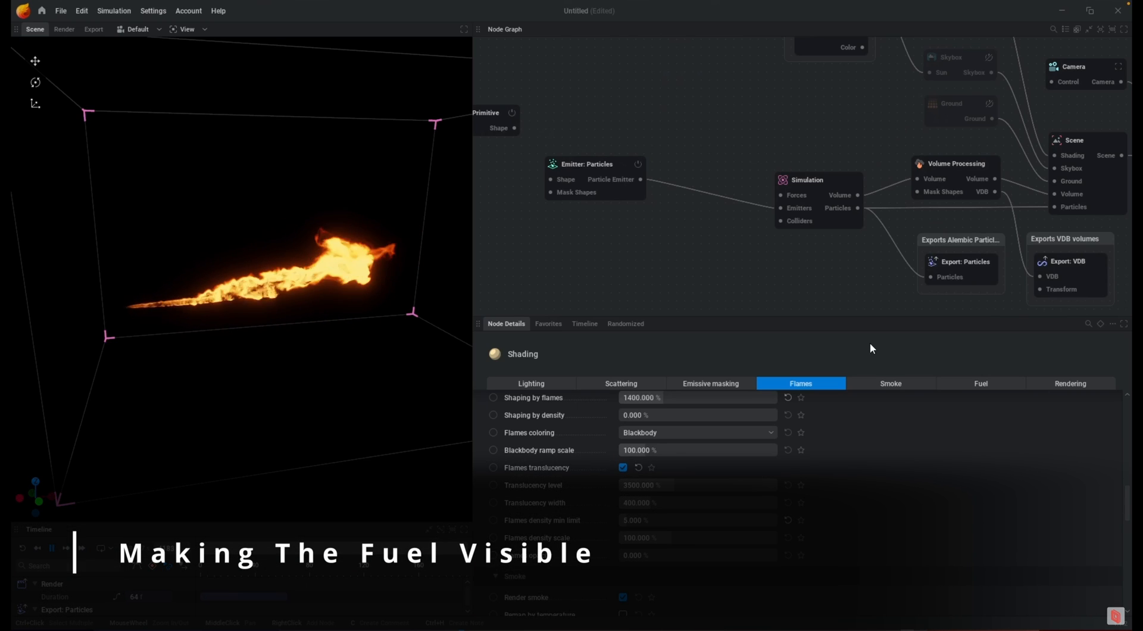
Enable fuel rendering in the Shading node.
left_click(970, 382)
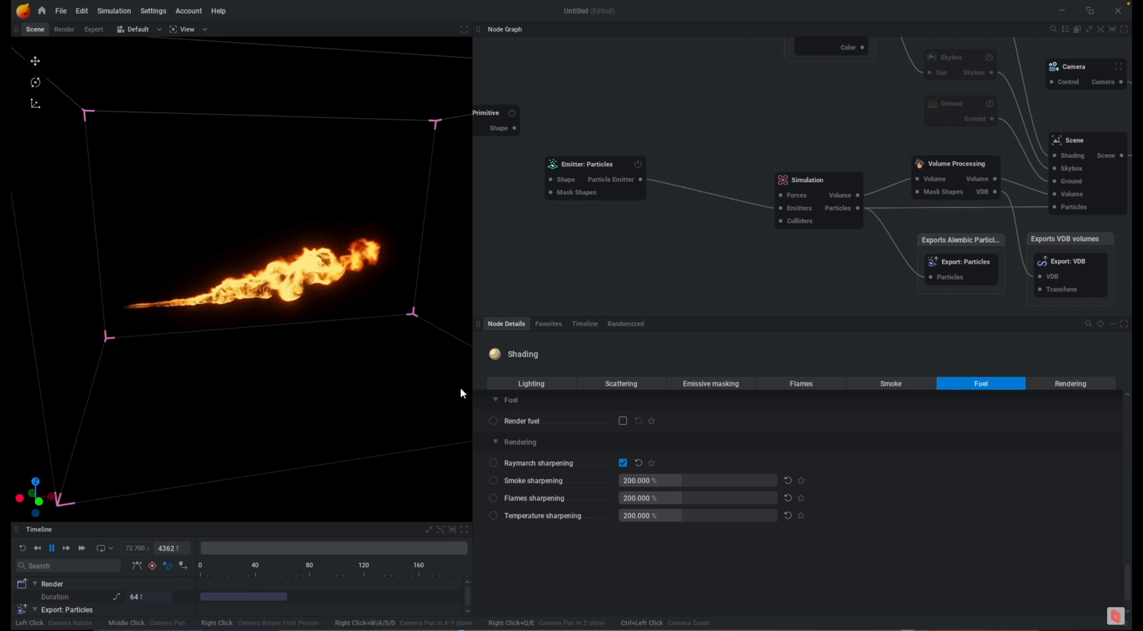
left_click(624, 422)
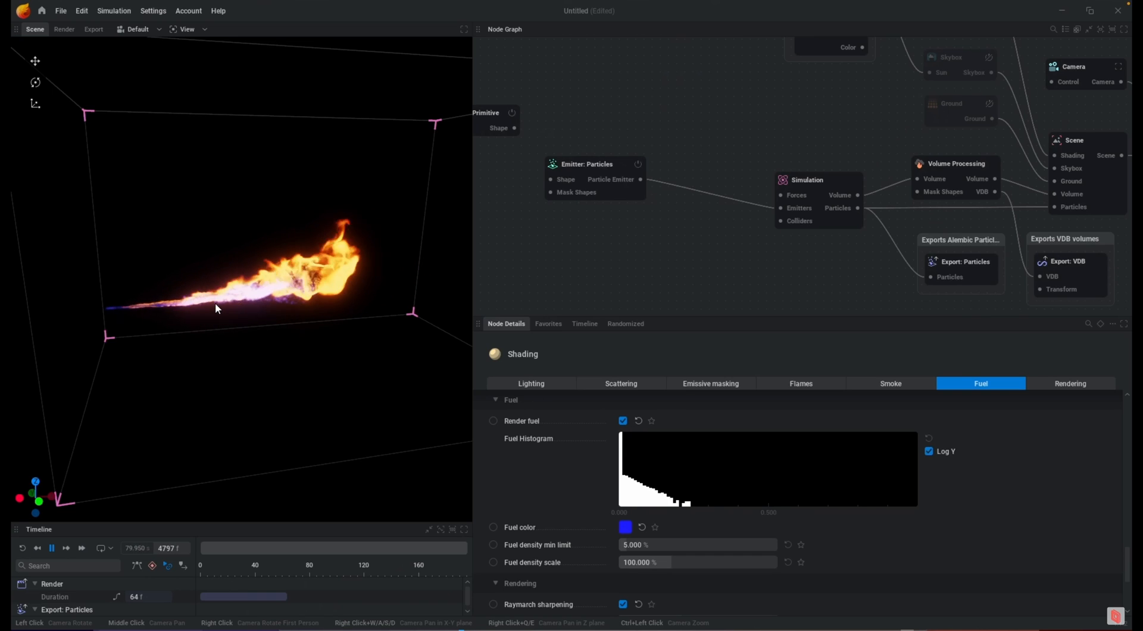
Try a different fuel density min limit in the Shading node, and return it to 5 %.
left_click_drag(679, 544, 694, 544)
double_click(680, 544)
key("BackSpace")
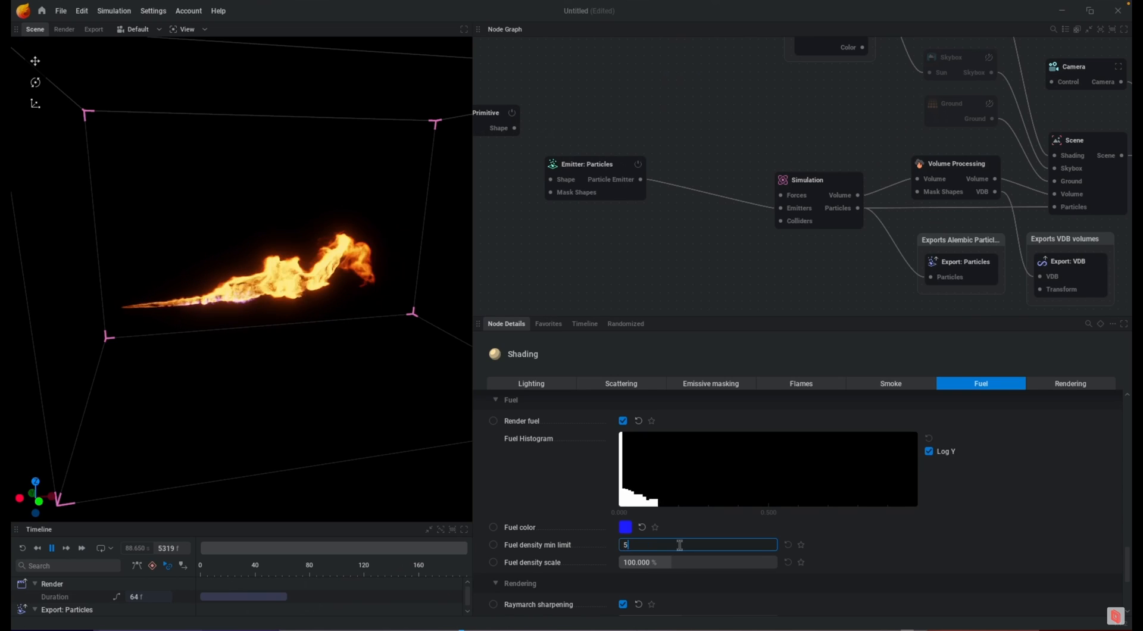
type("5")
key("Return")
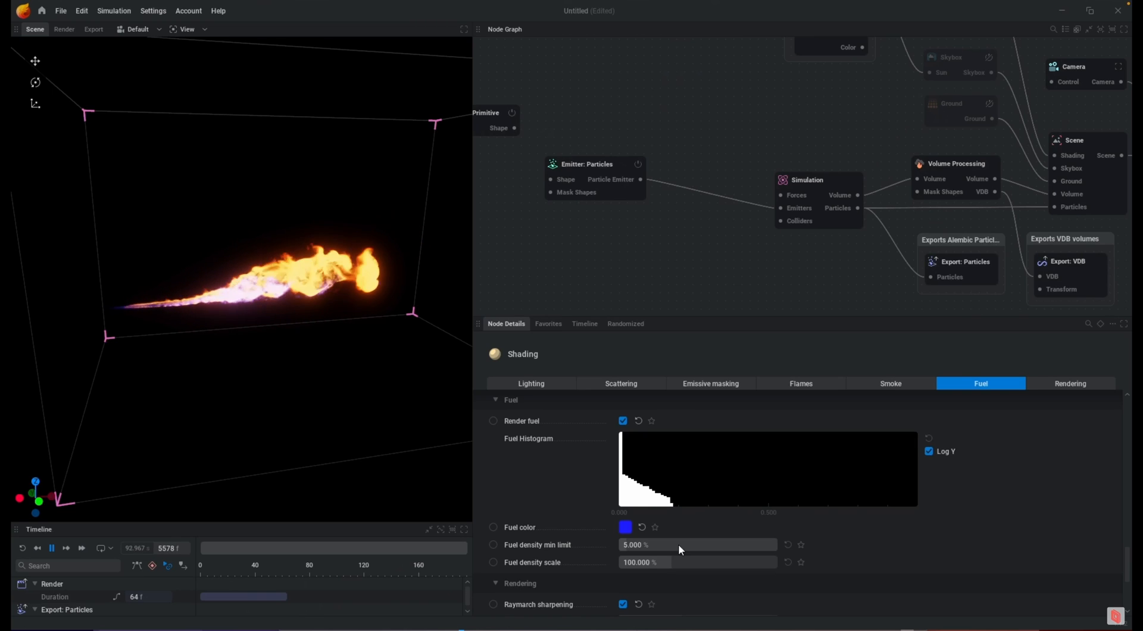
Move the end point of the particle emitter's fuel fade over life curve to 50 % of life at 0 % fuel.
left_click(587, 173)
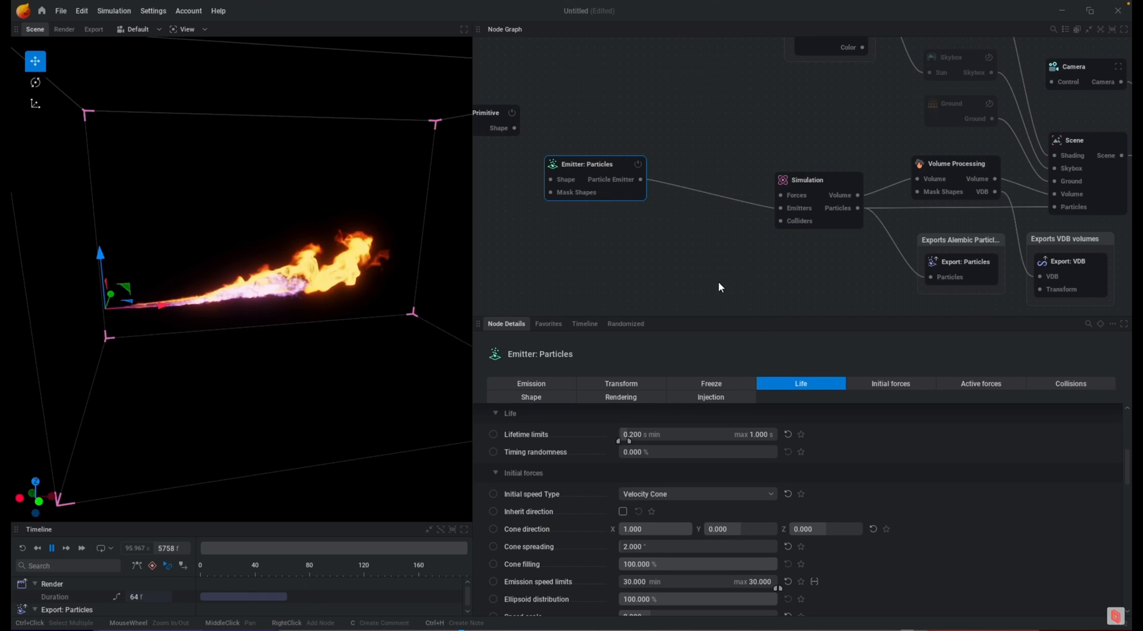
left_click(709, 397)
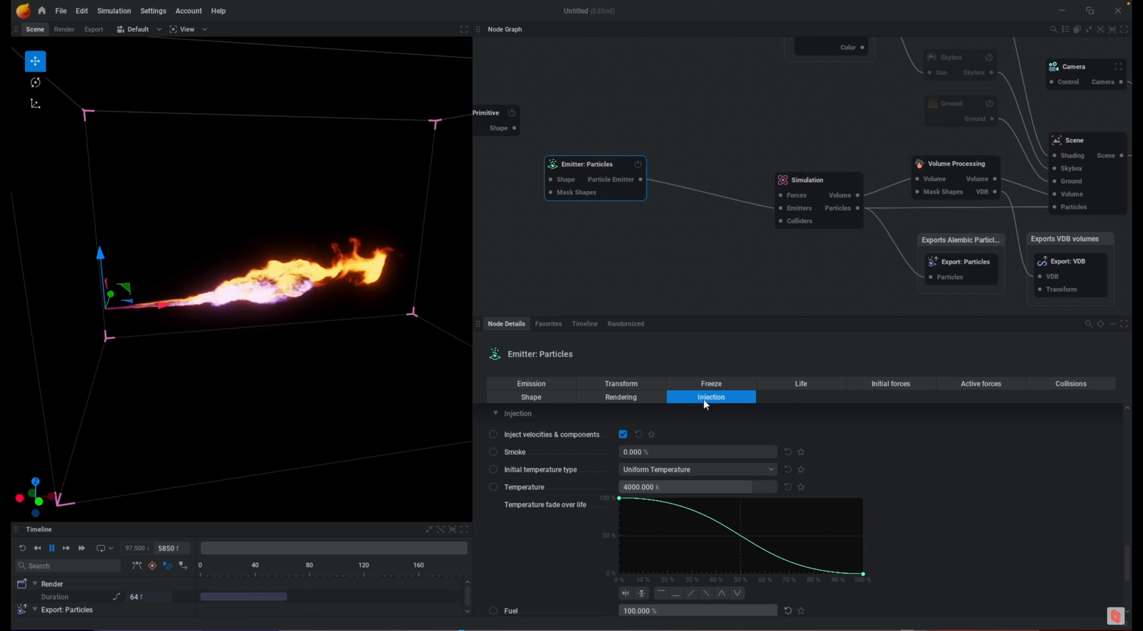
scroll(550, 529, "down", 3)
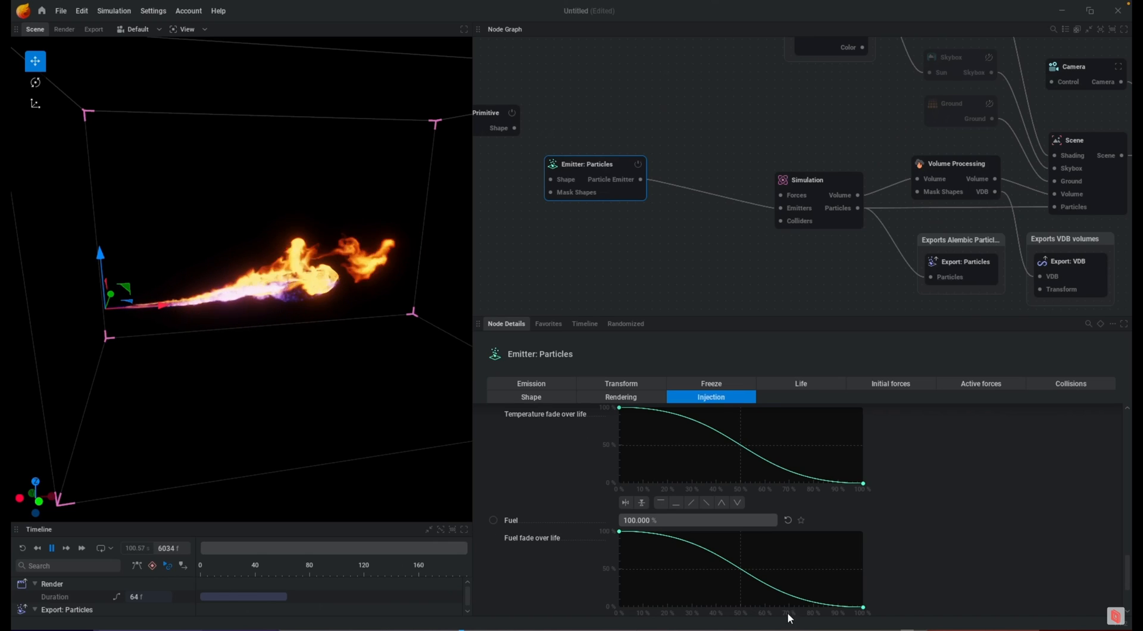
scroll(823, 553, "down", 1)
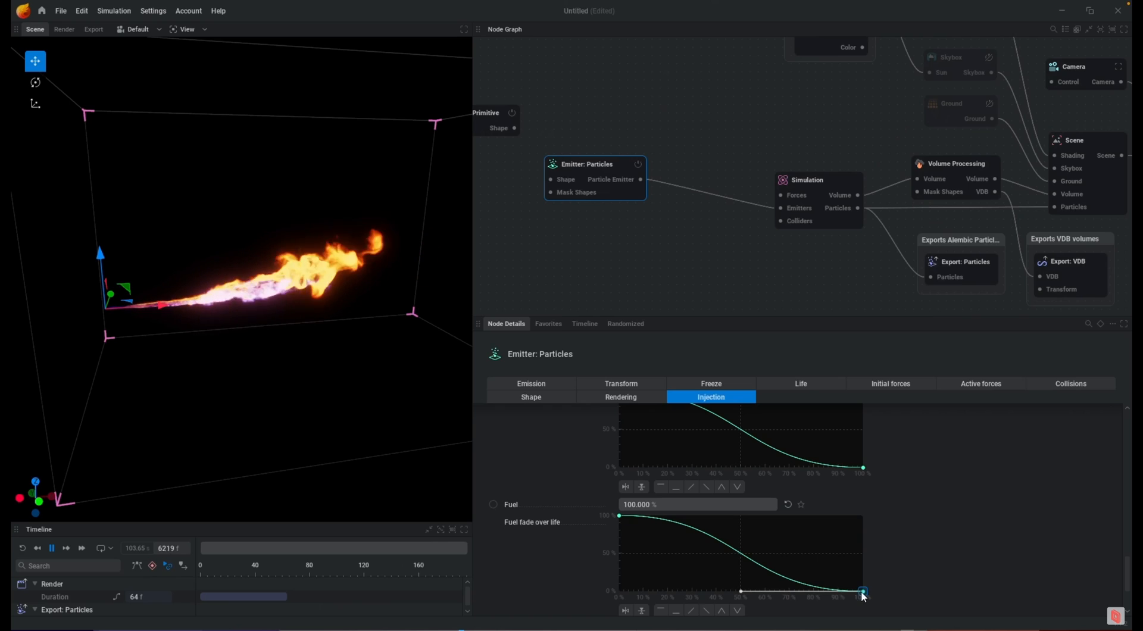
mouse_move(746, 602)
left_mouse_down()
mouse_move(759, 603)
mouse_move(748, 599)
left_mouse_up()
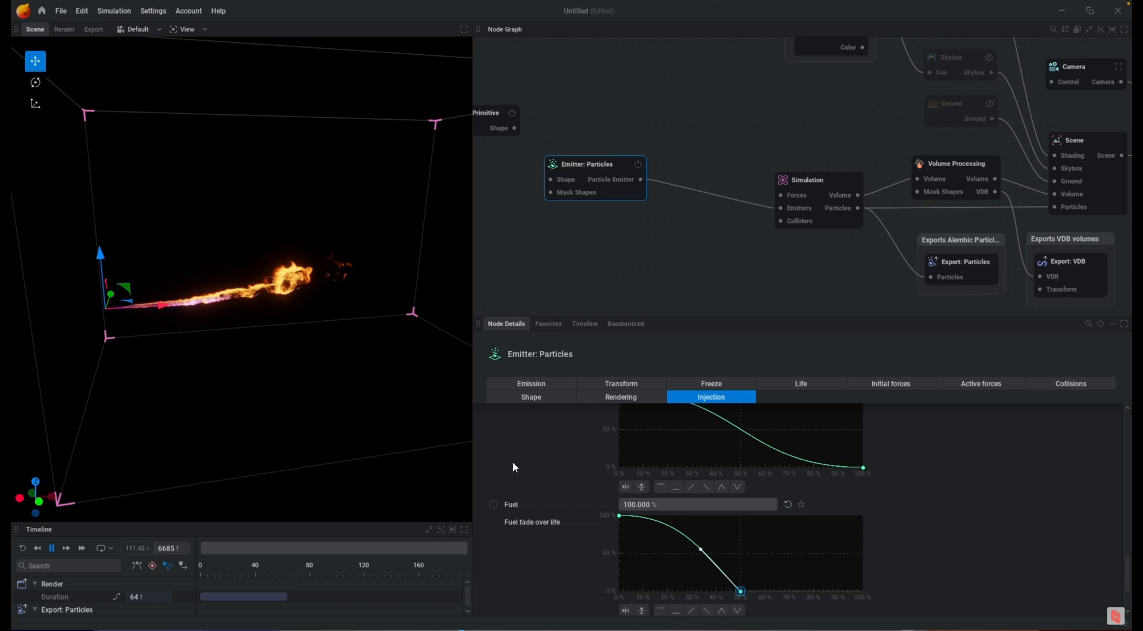
left_click(570, 253)
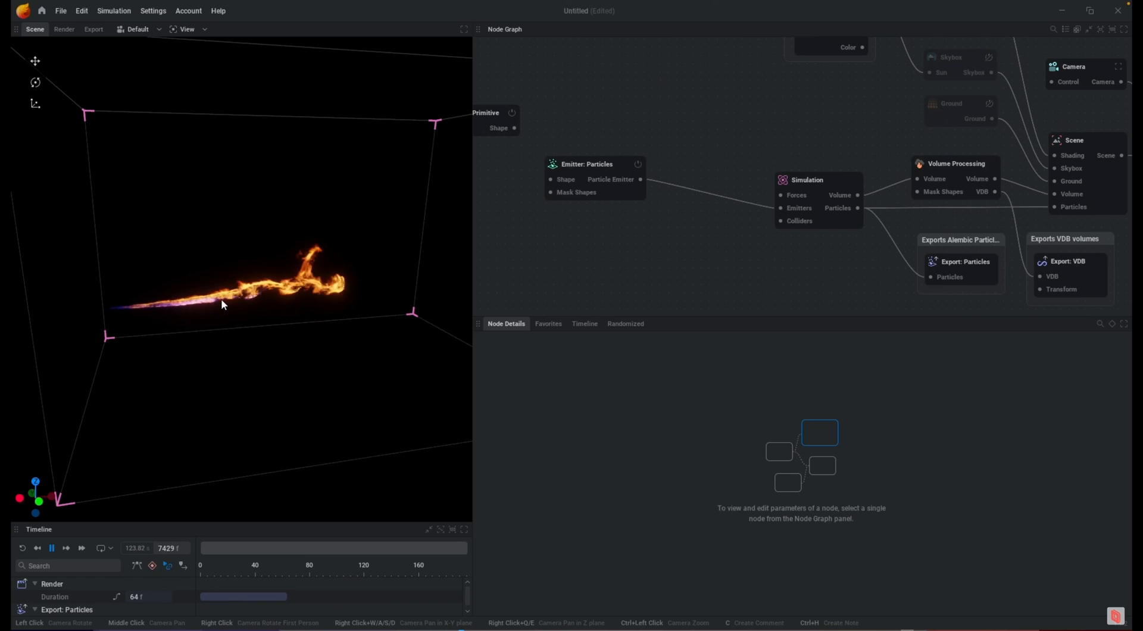
Enable the Simulation node's advanced combustion parameters and set the combustion fuel loss to 30 %.
left_click(817, 180)
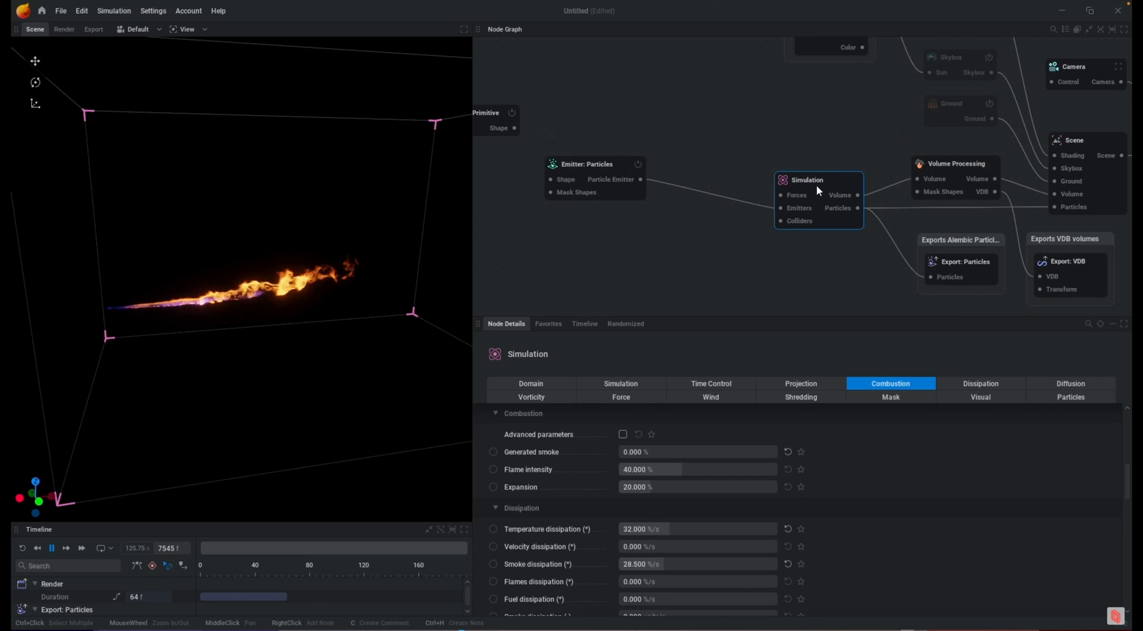
left_click(622, 434)
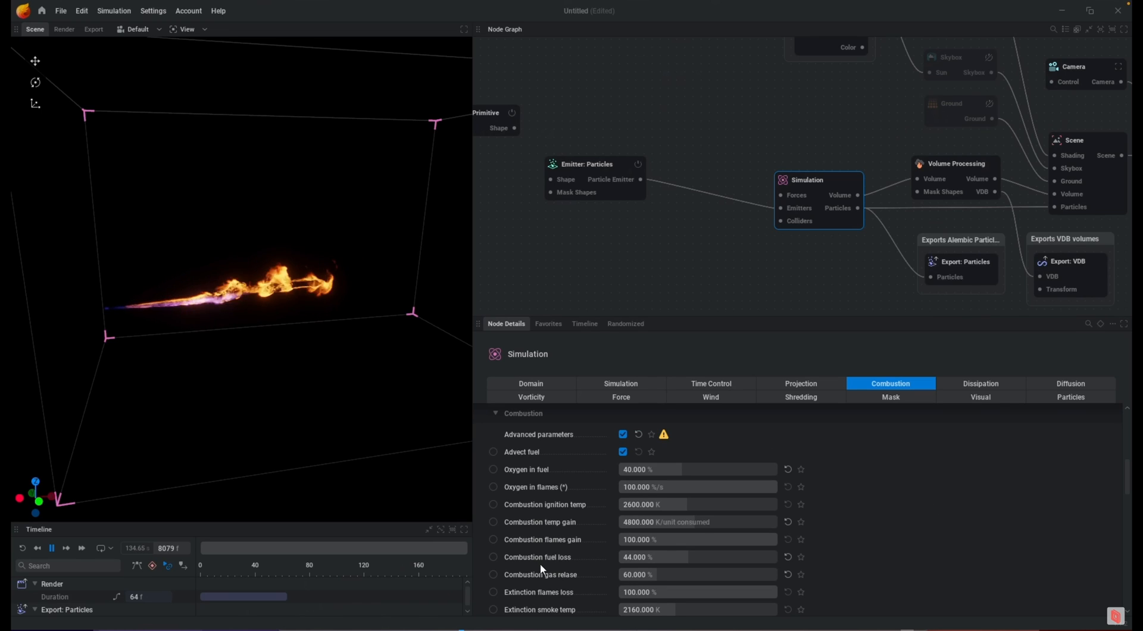
left_click(658, 557)
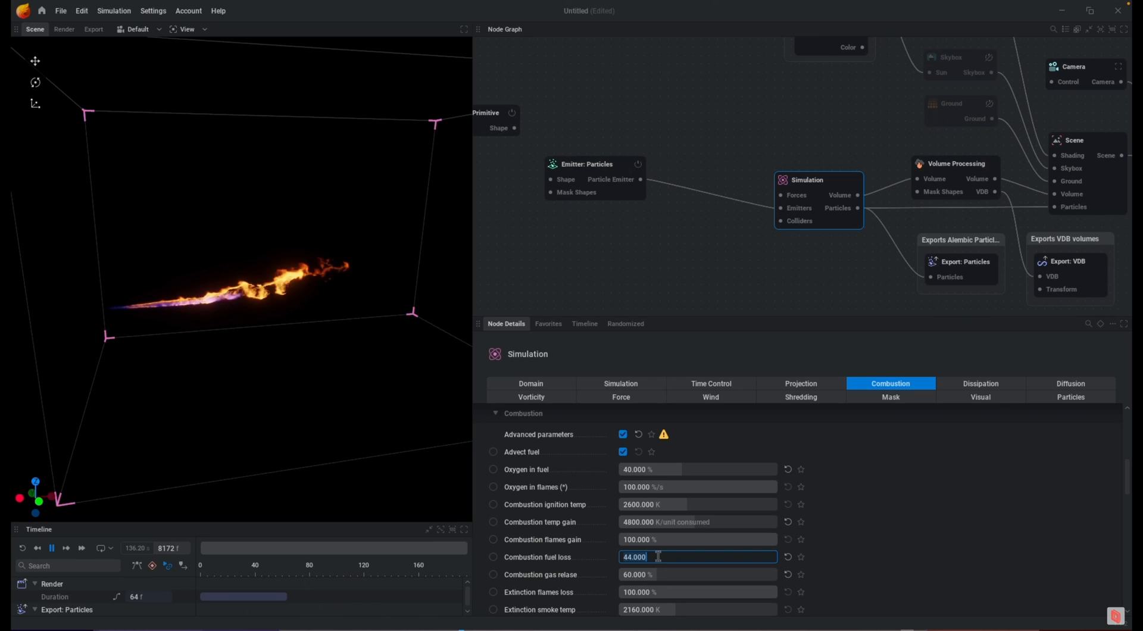
type("30")
key("Return")
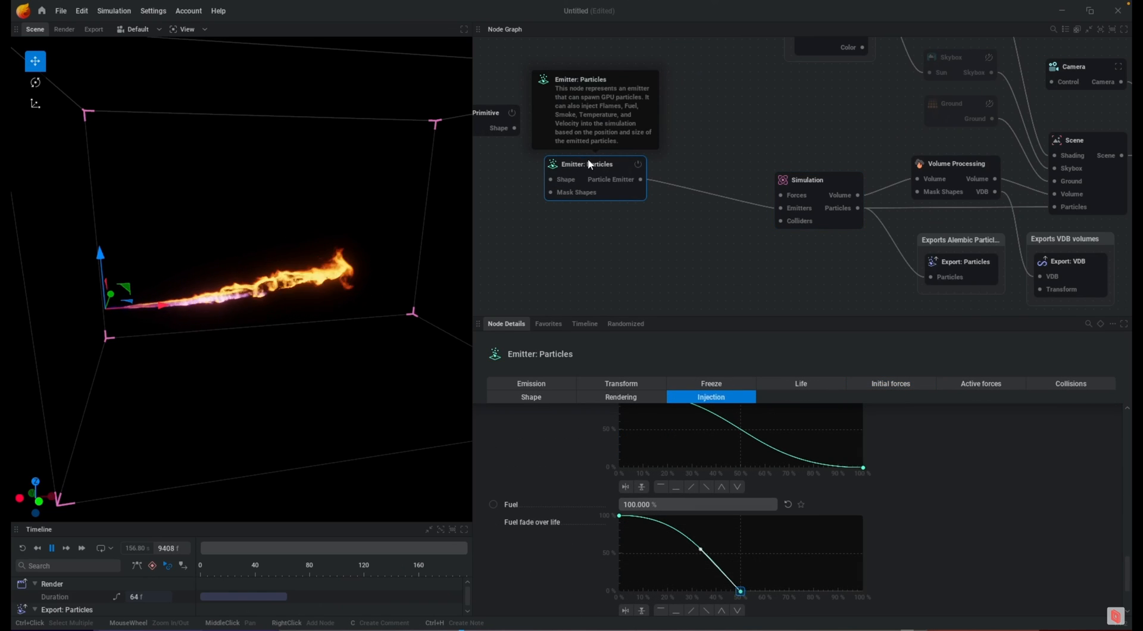
Set the particle emitter's cone spreading to 3°.
left_click(887, 386)
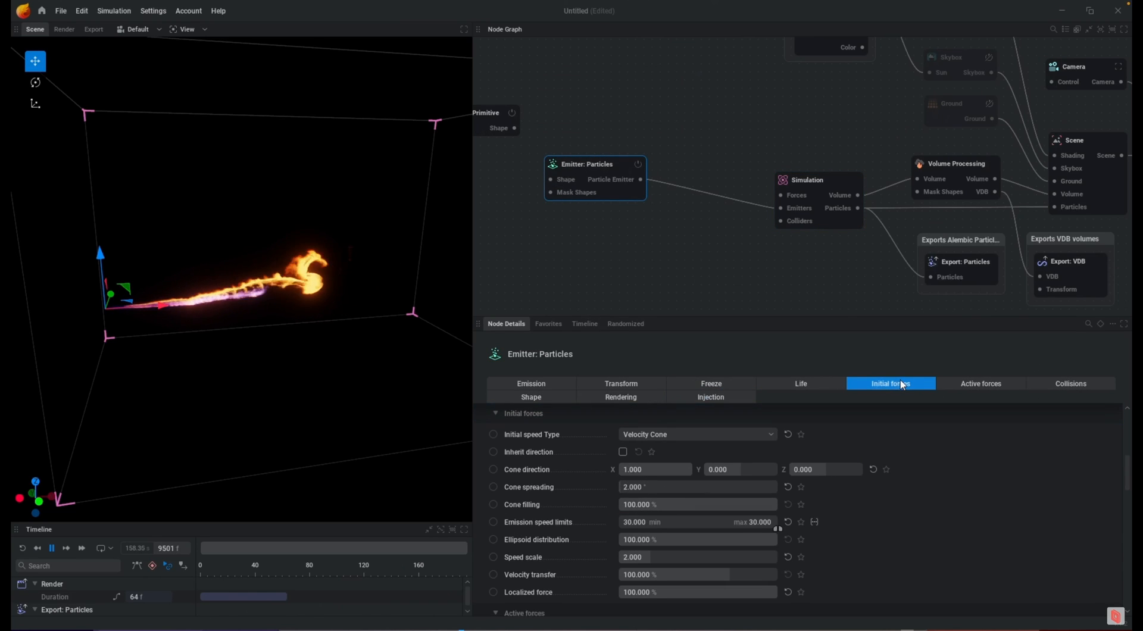
left_click(659, 485)
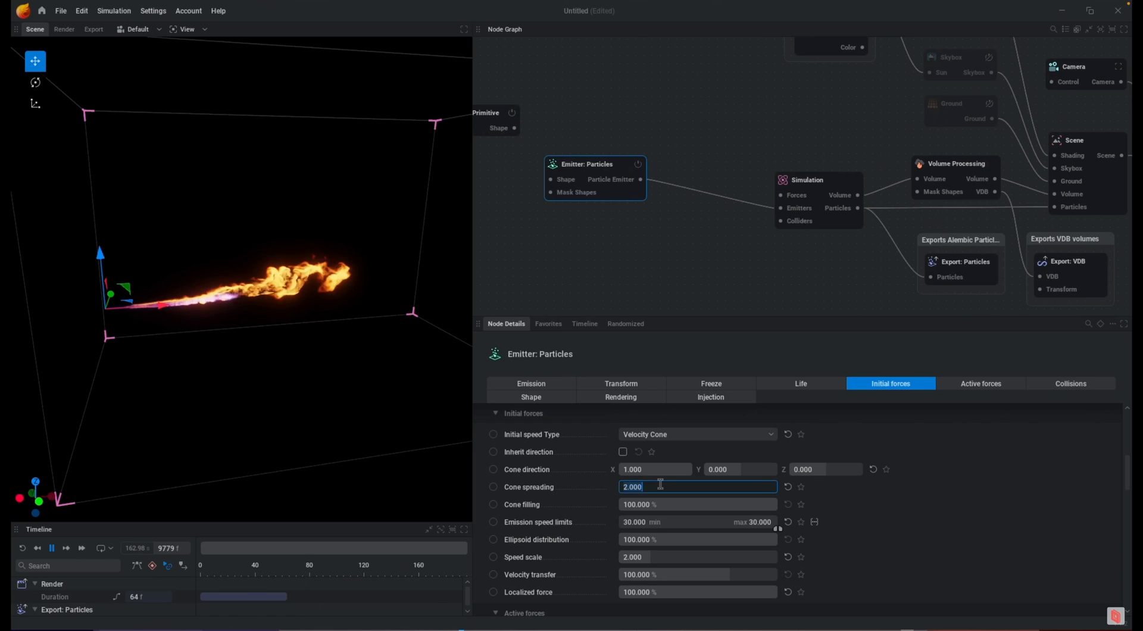
type("3")
key("Return")
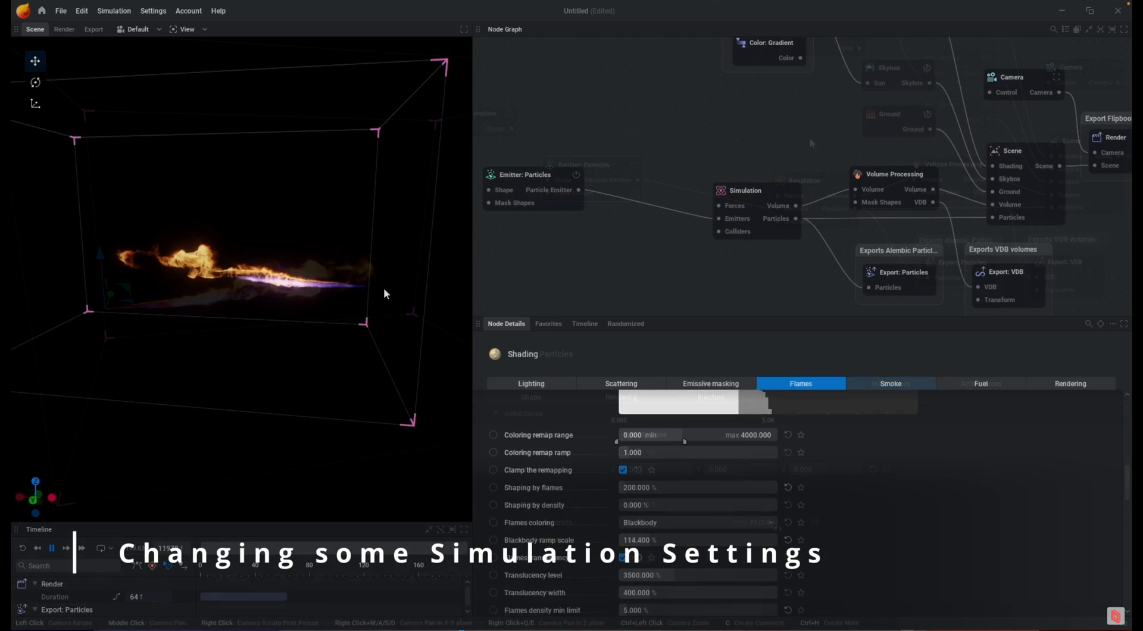
Open the Simulation node's combustion settings.
left_click(765, 190)
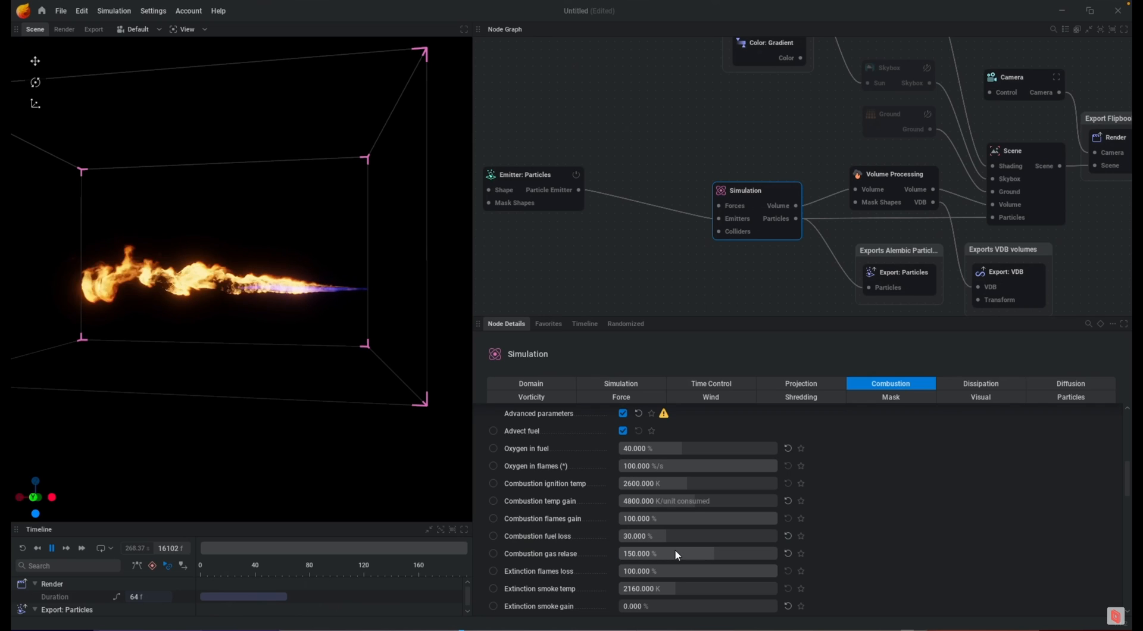
Set the particle emitter's initial speed scale to 3.
left_click(500, 175)
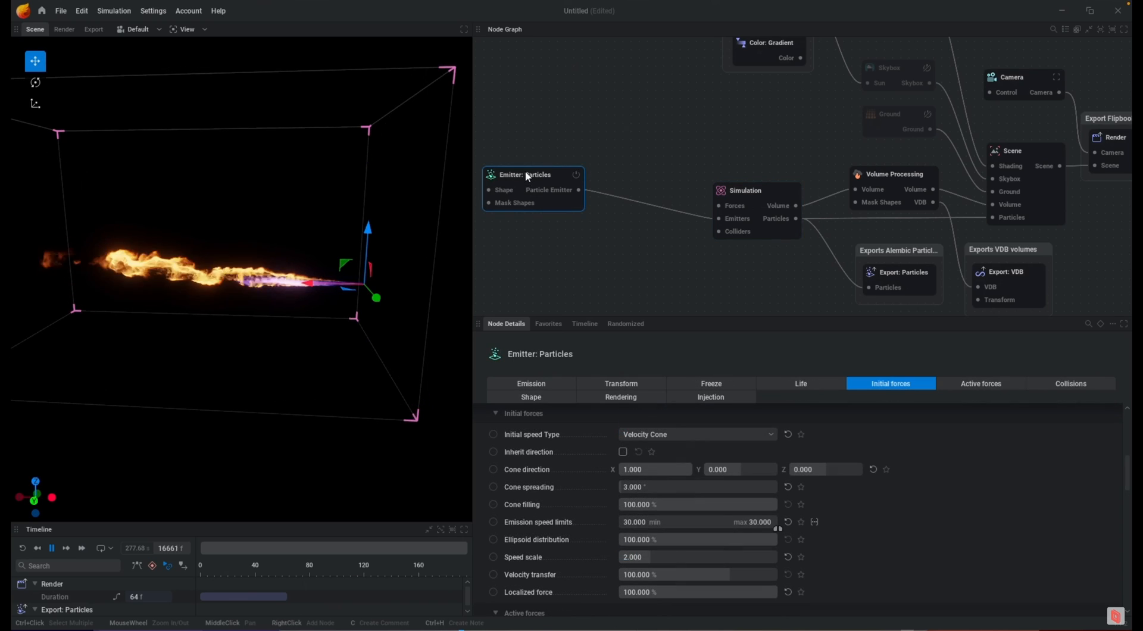
left_click(711, 397)
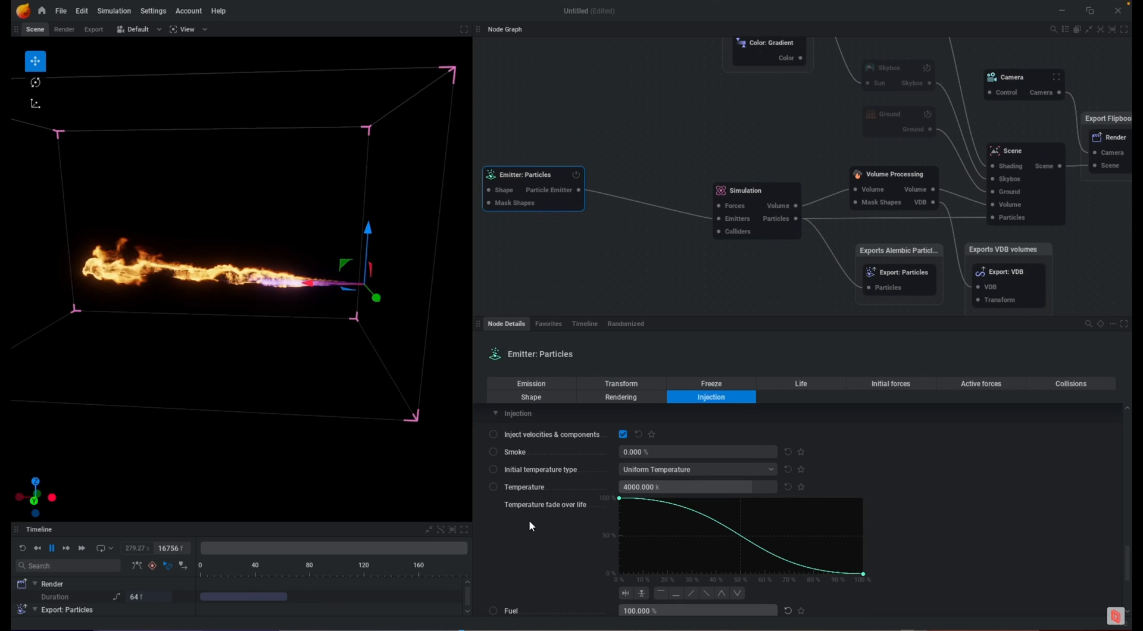
scroll(531, 526, "down", 5)
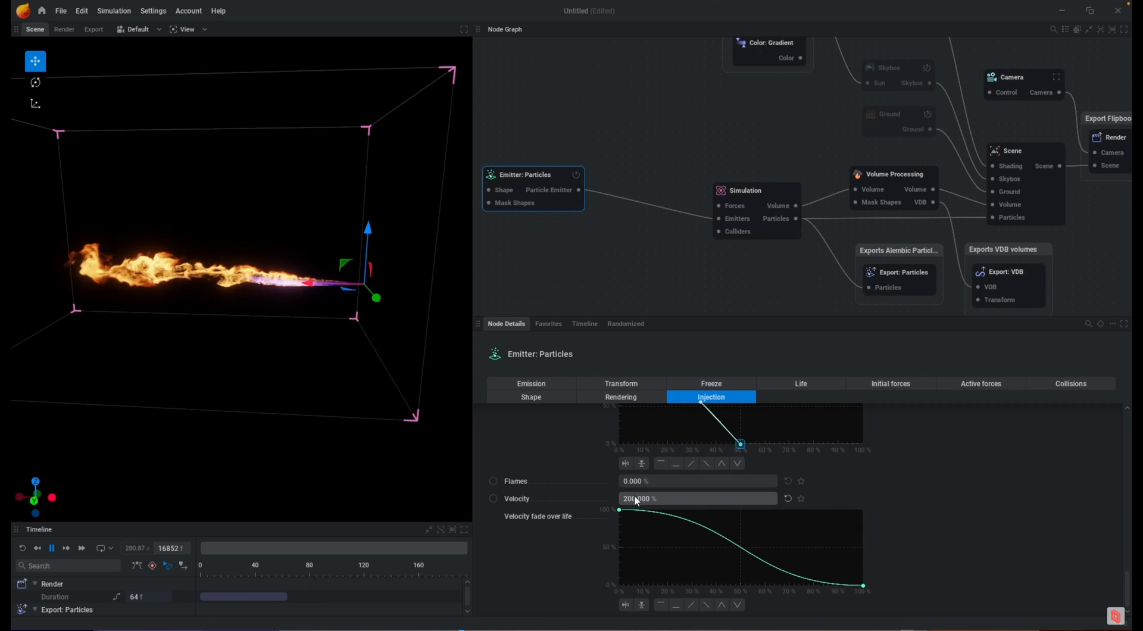
left_click(902, 384)
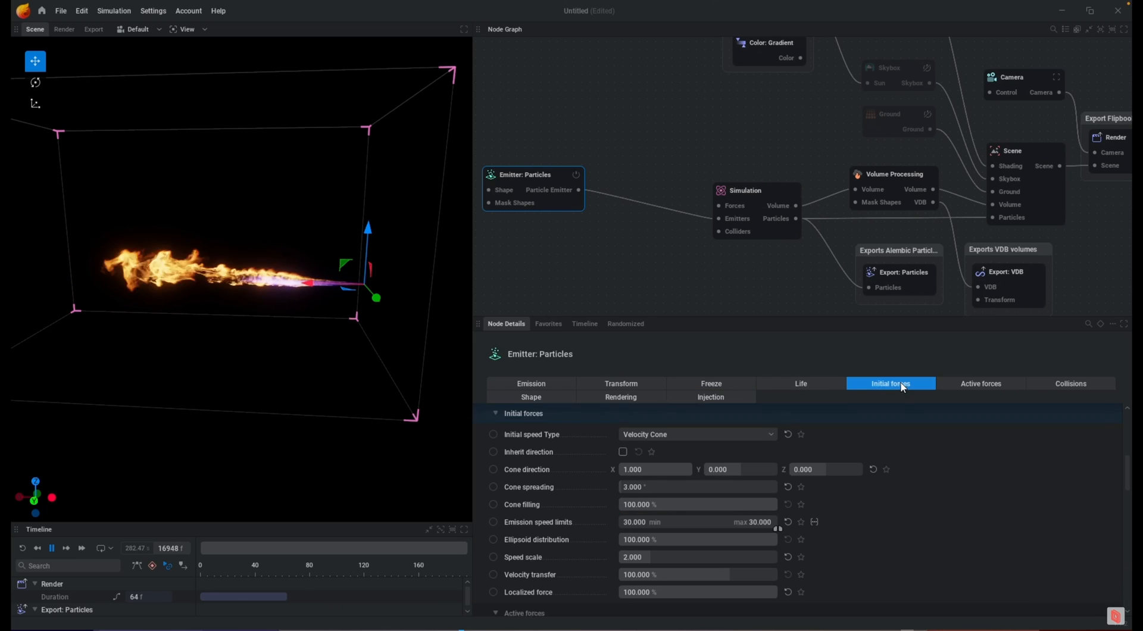
left_click(664, 557)
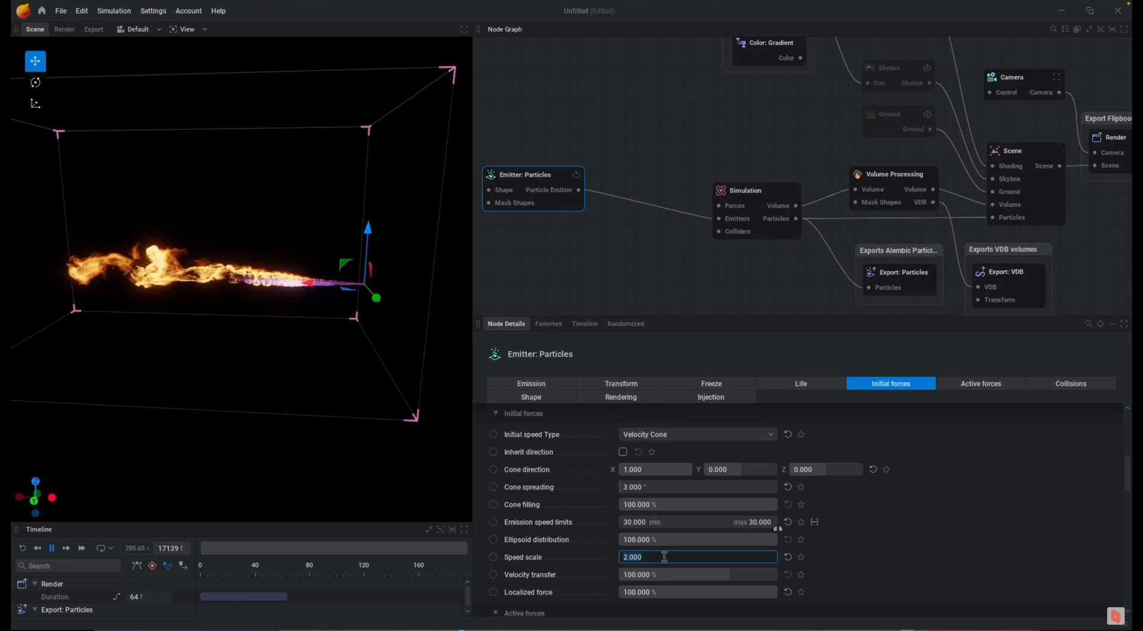
type("3")
key("Return")
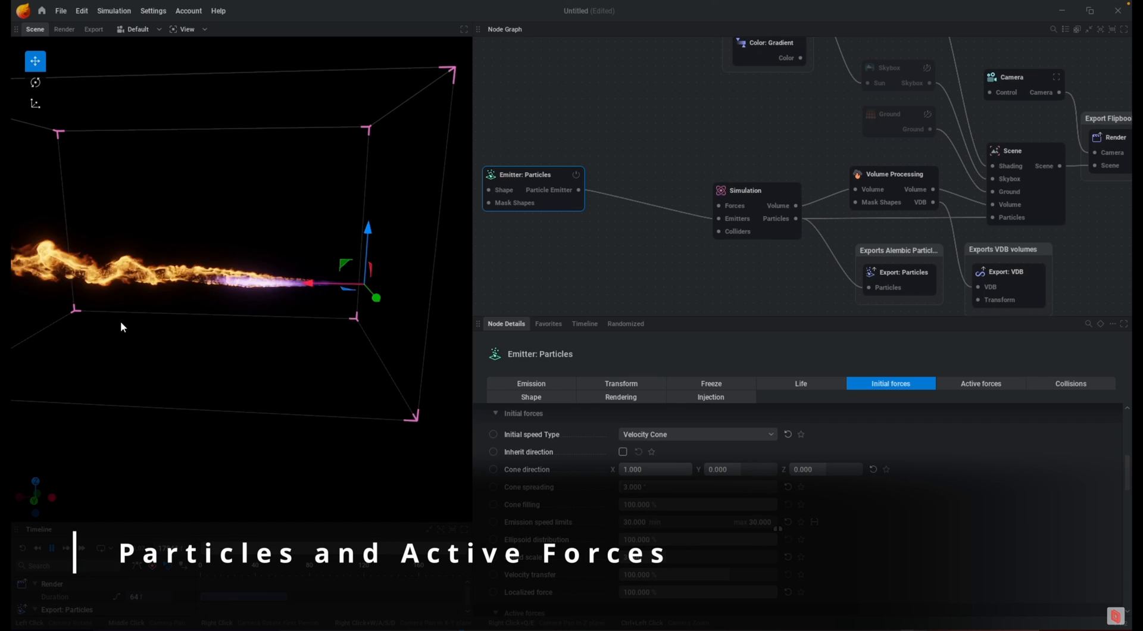
Enable rendering of the emitter's particles and lower the active forces volume limits to about 27.3 % min and 47.3 % max.
left_click(991, 385)
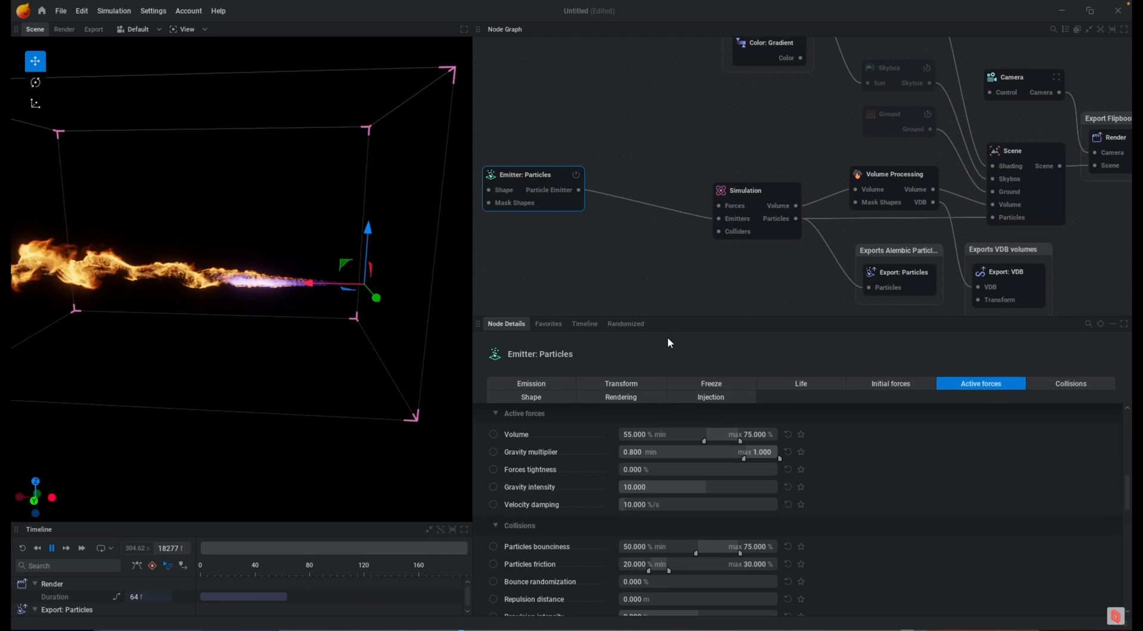
left_click(621, 397)
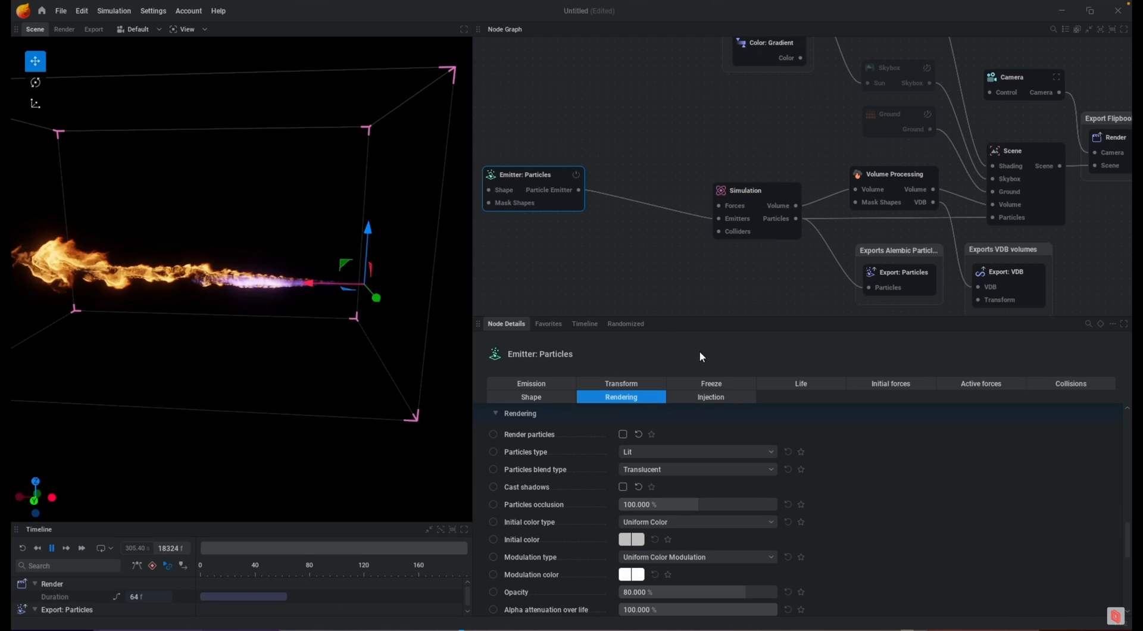
left_click(622, 434)
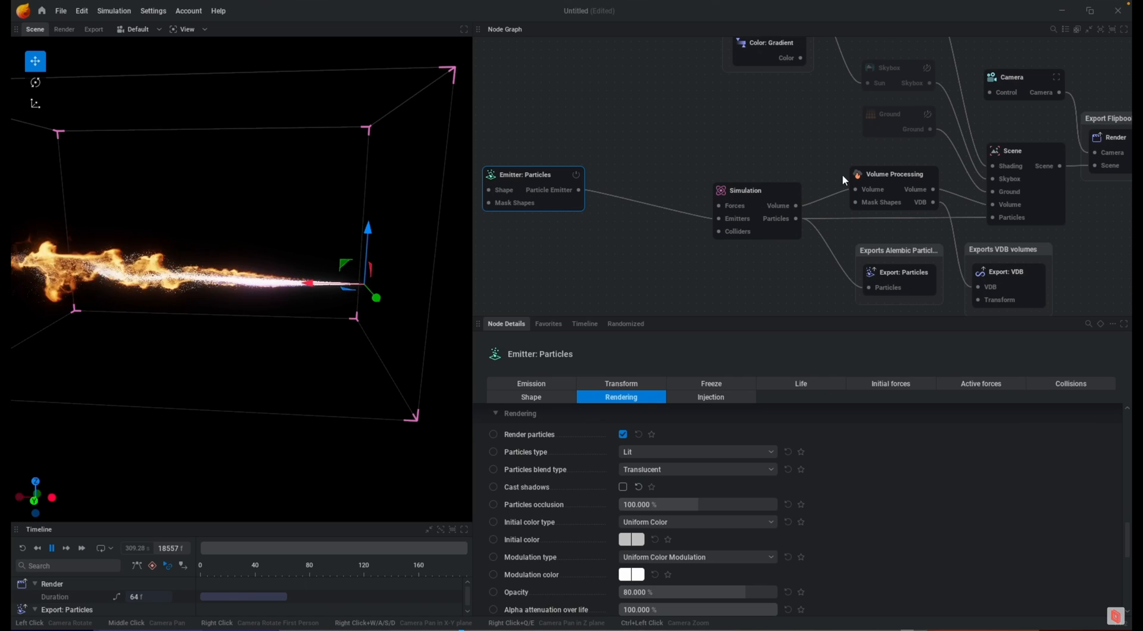
left_click(969, 389)
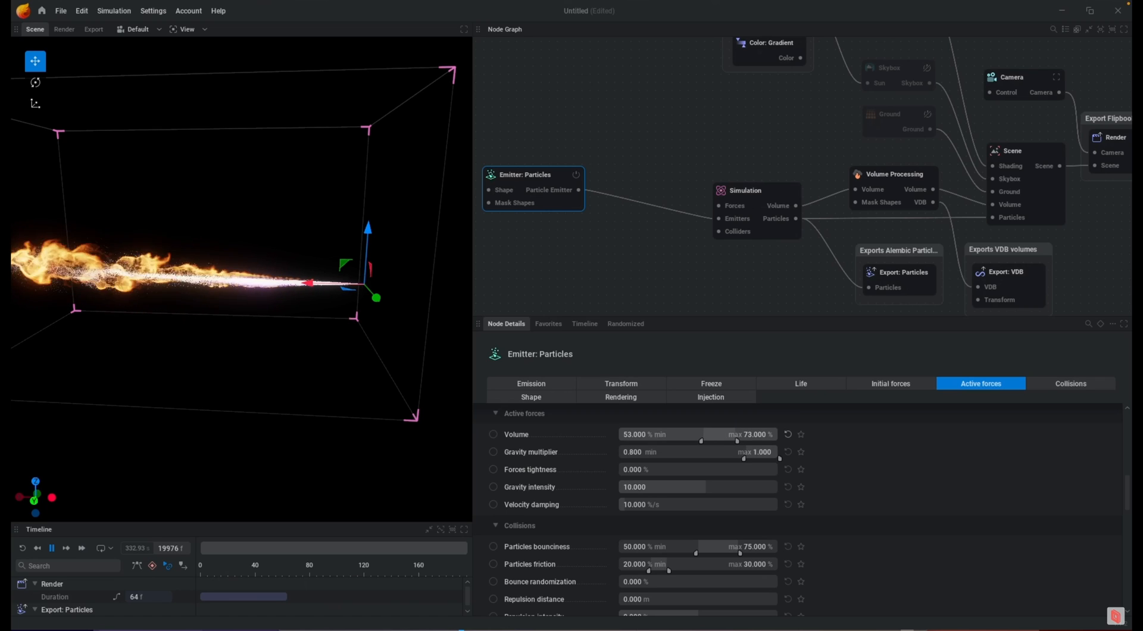
left_click_drag(717, 435, 681, 435)
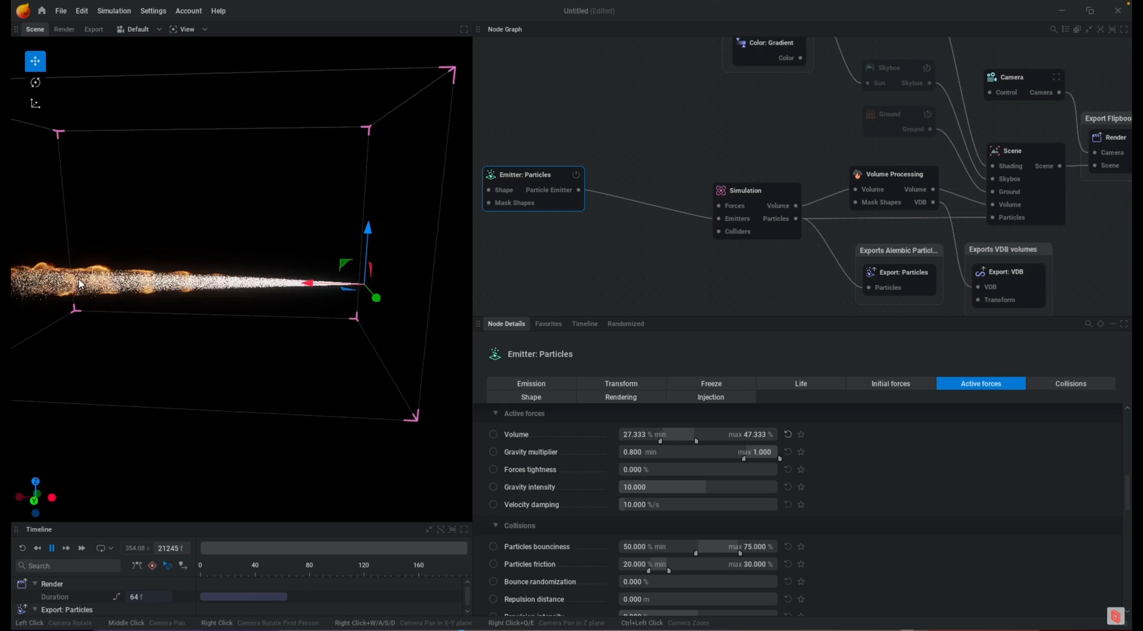
Set the particle emitter's cone spreading to 1° and turn off particle rendering.
left_click(888, 384)
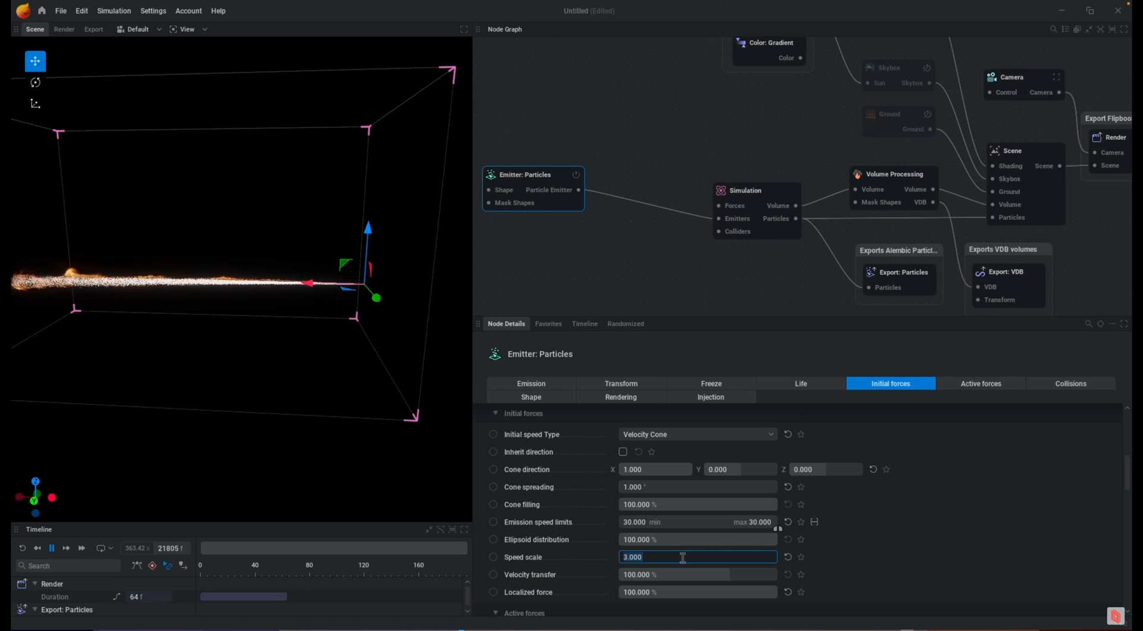
left_click(625, 399)
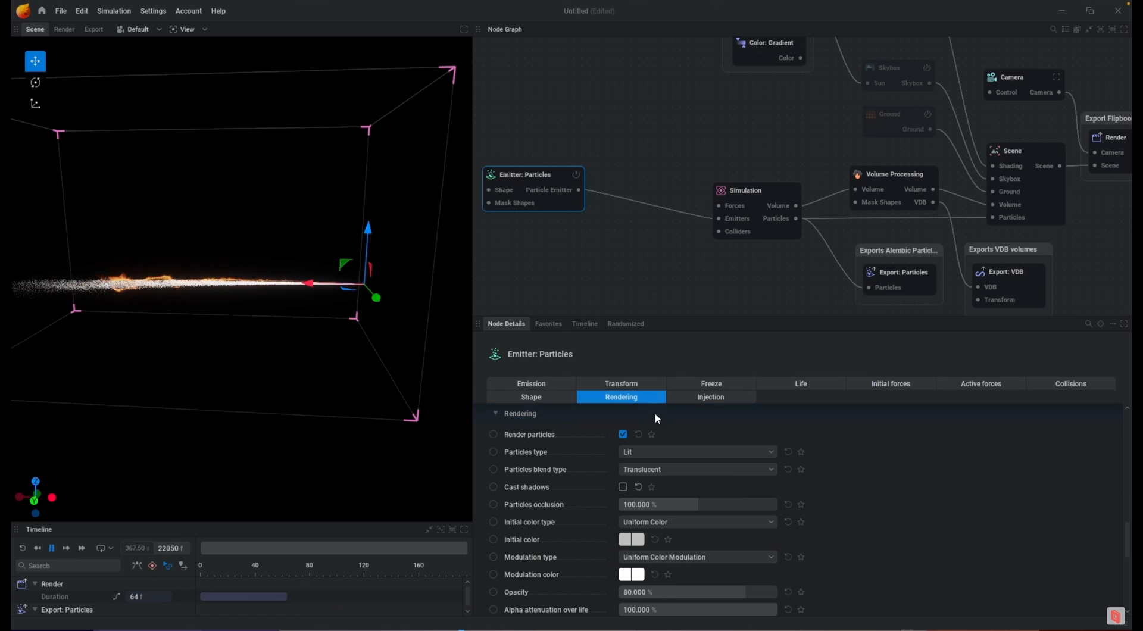
left_click(623, 435)
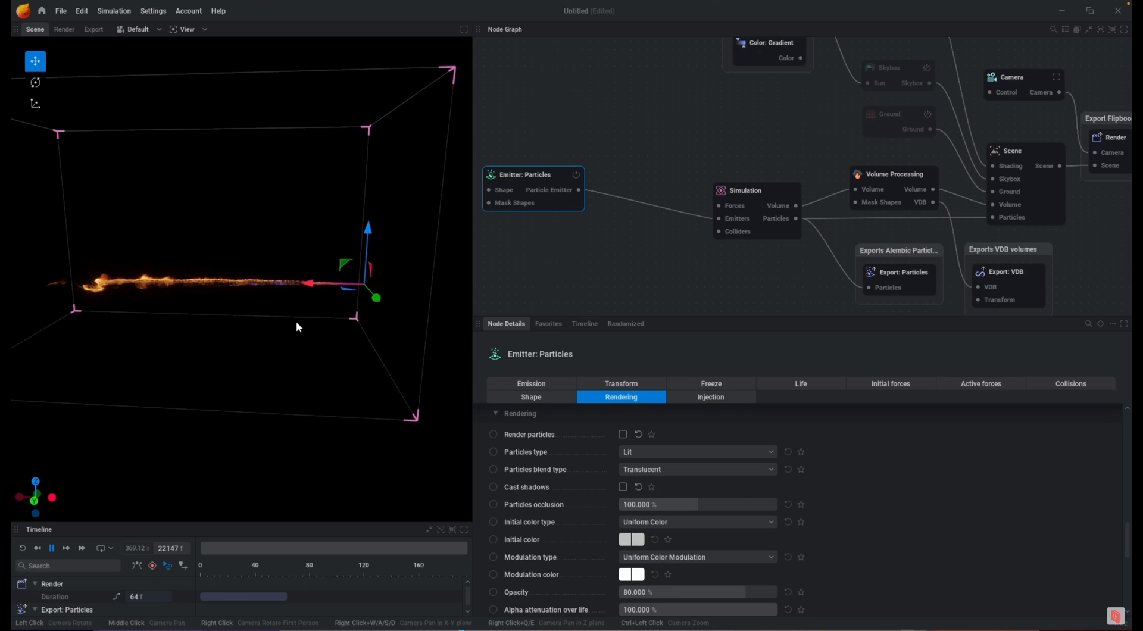
left_click_drag(296, 315, 284, 355)
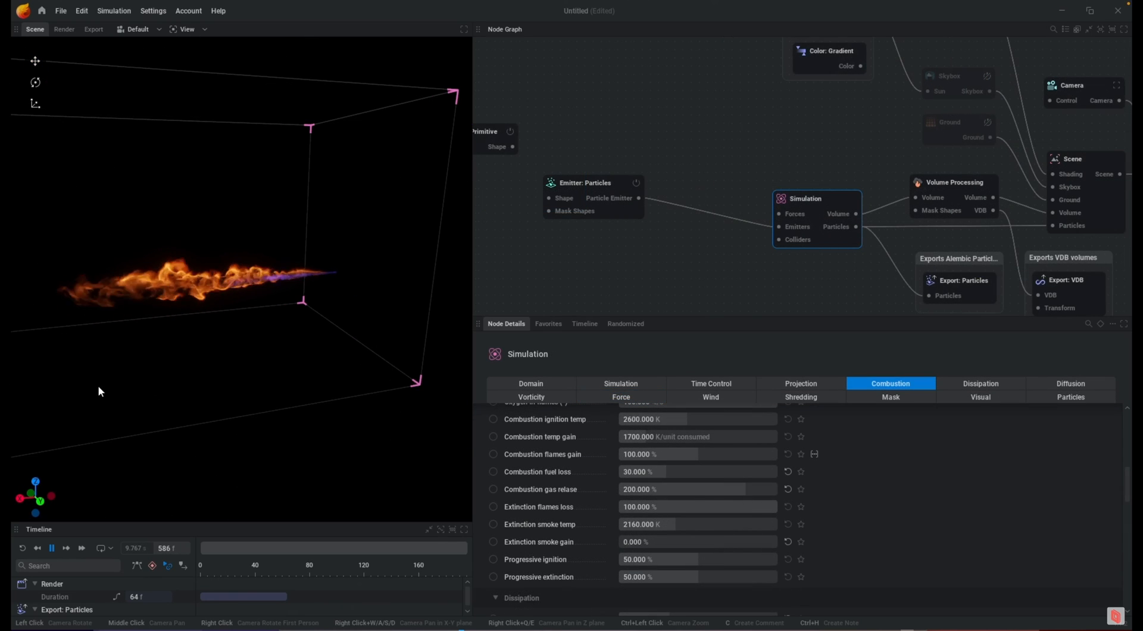
left_click_drag(99, 390, 12, 304)
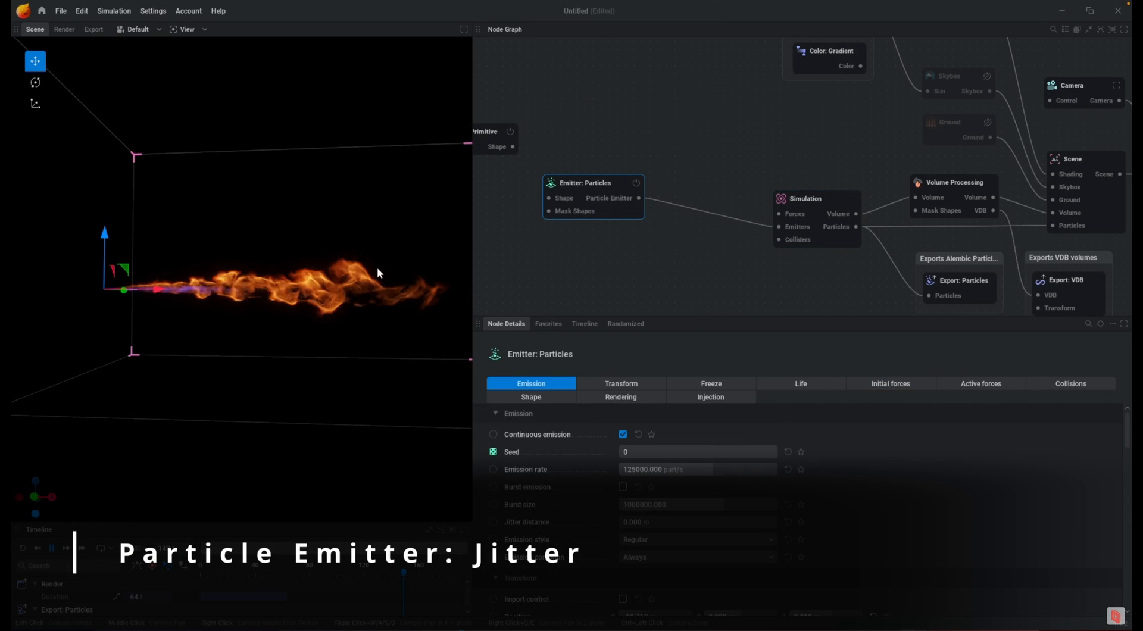
mouse_move(350, 298)
left_mouse_down()
mouse_move(329, 285)
mouse_move(335, 297)
left_mouse_up()
left_click_drag(229, 292, 224, 278)
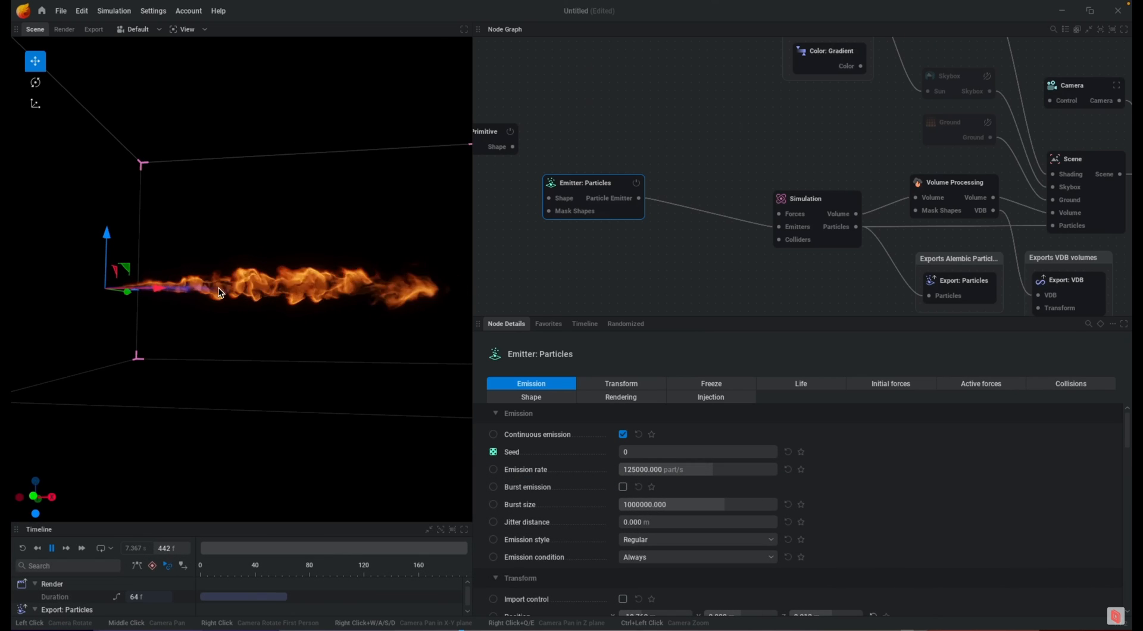
left_click_drag(339, 250, 338, 258)
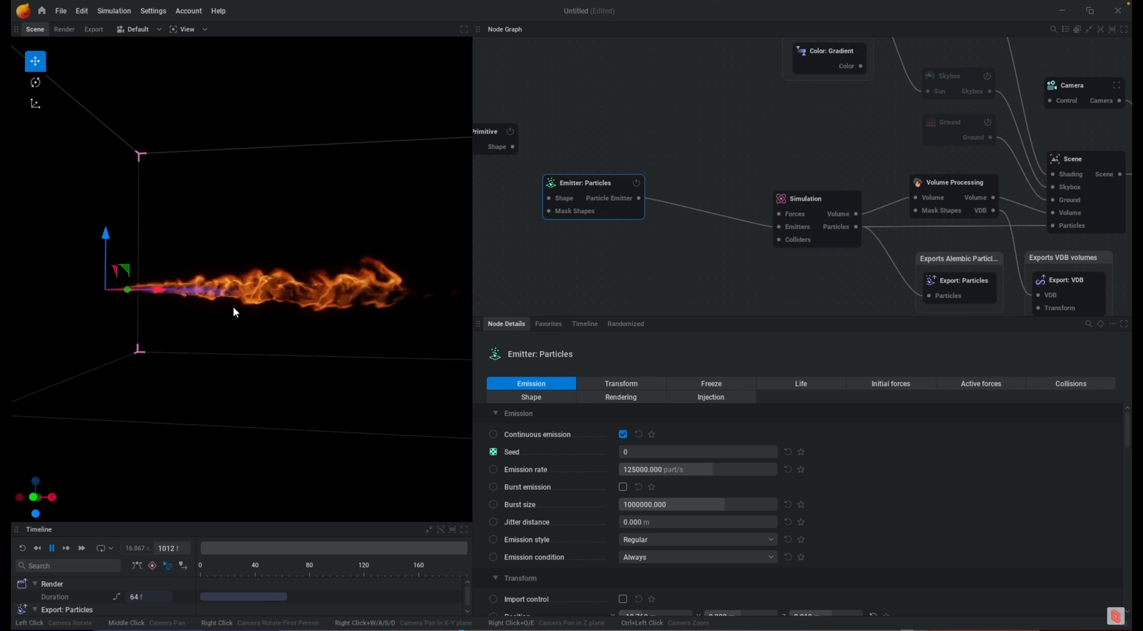
Try a jitter distance of 0.5 m in the particle emitter's emission settings.
left_click(655, 540)
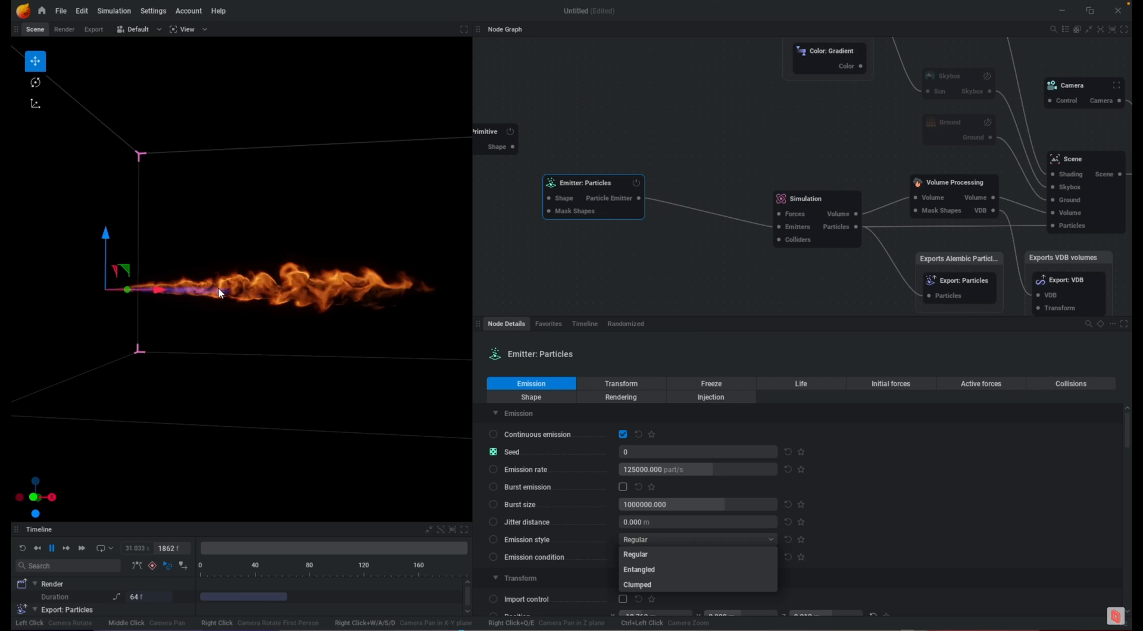
left_click(939, 508)
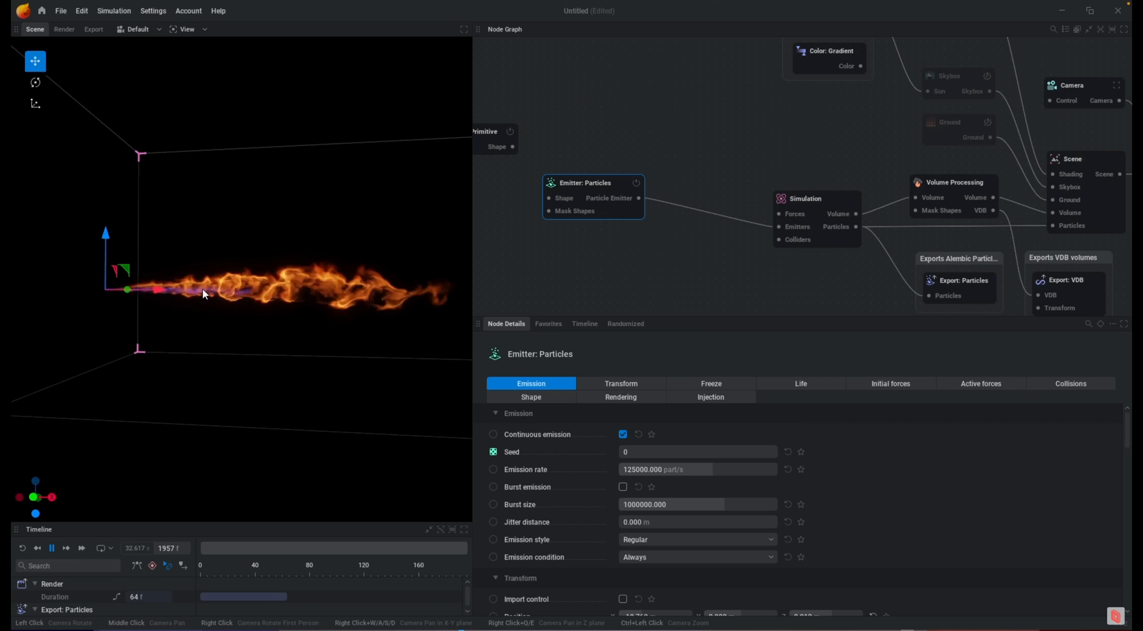
left_click(651, 520)
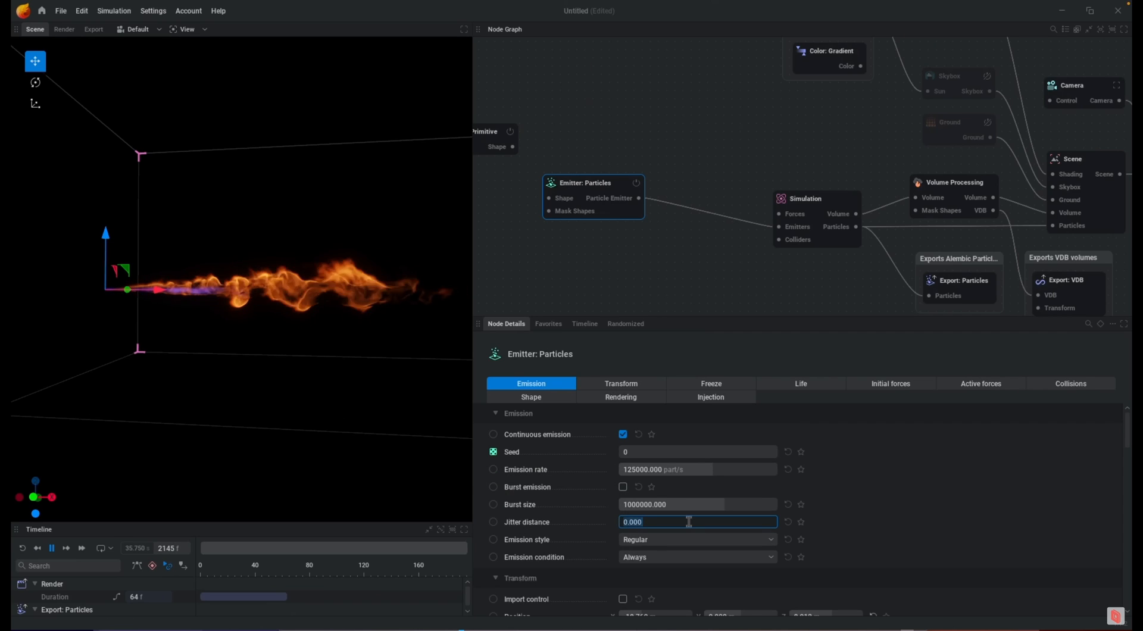
type(".5")
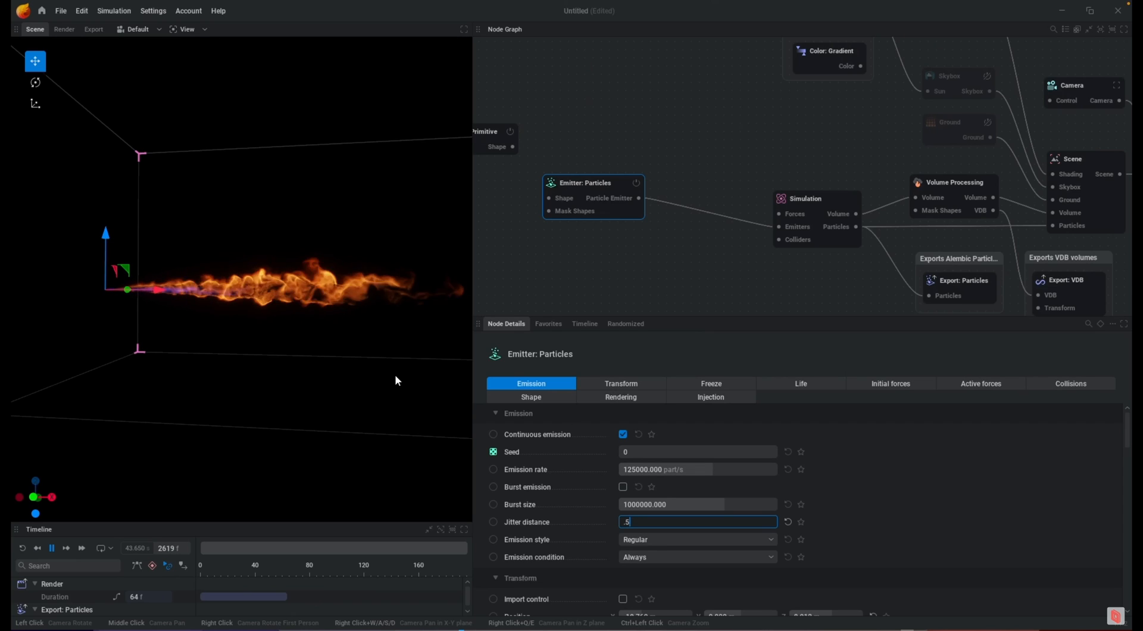
key("Return")
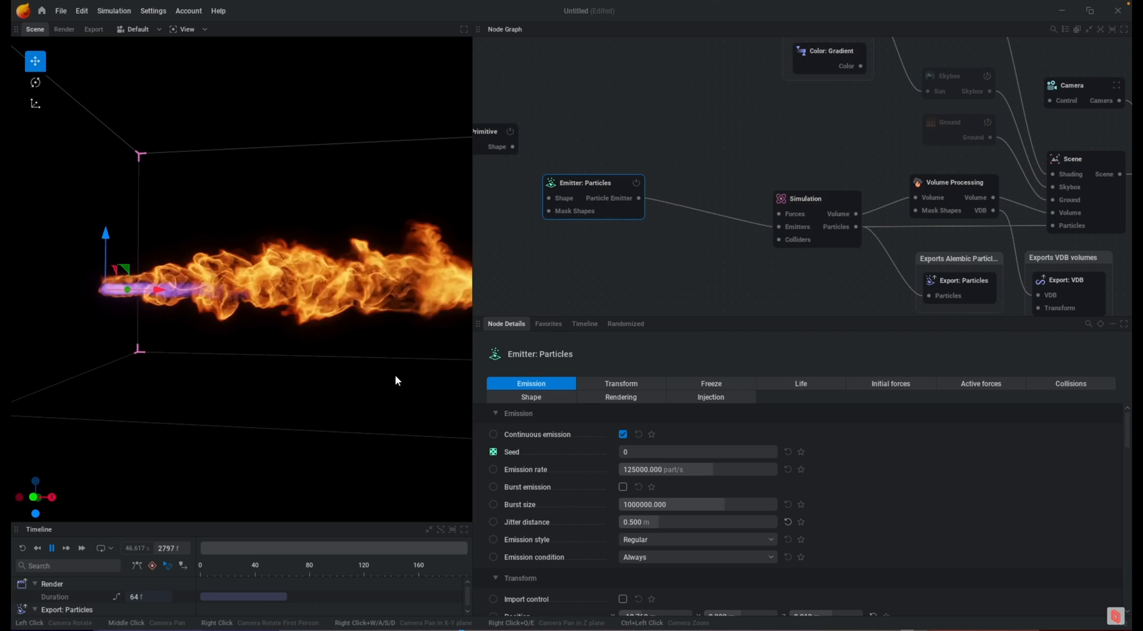
Set the particle emitter's jitter distance to 0.1 m.
left_click(695, 517)
type(".1")
key("Return")
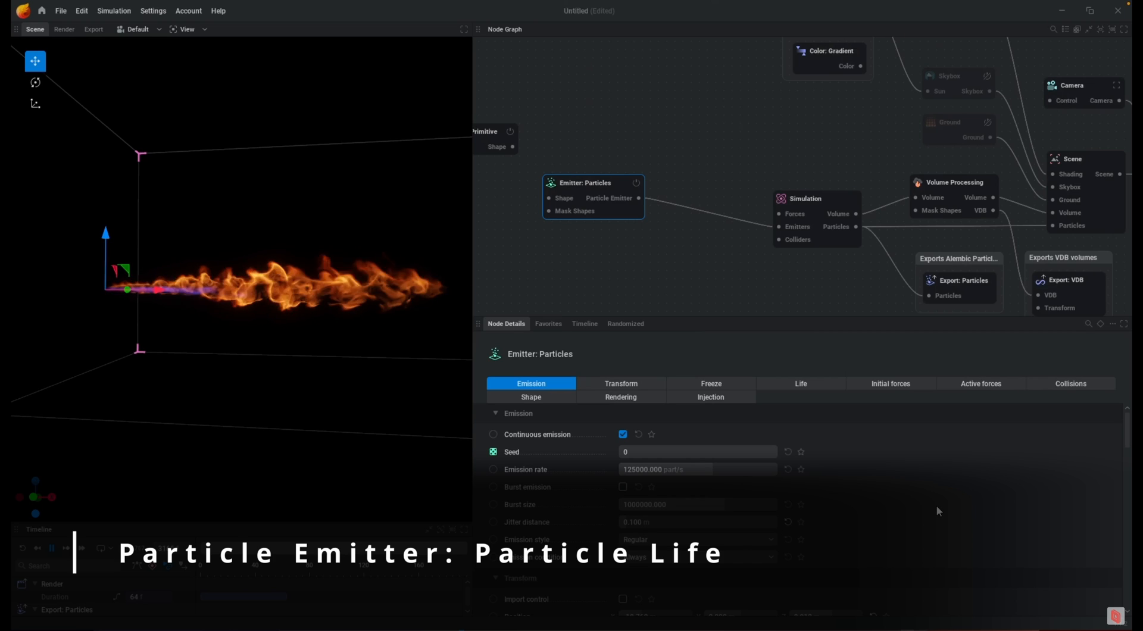
Try a maximum lifetime limit of 3 s for the emitter's particles.
left_click(802, 385)
scroll(283, 240, "down", 3)
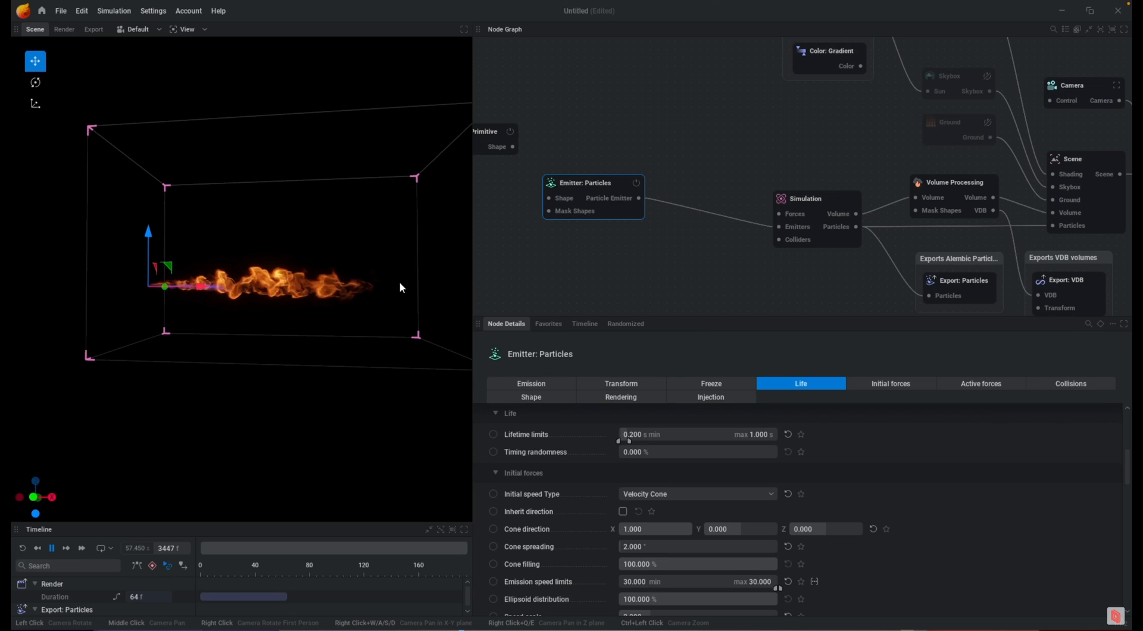
middle_click_drag(354, 283, 311, 303)
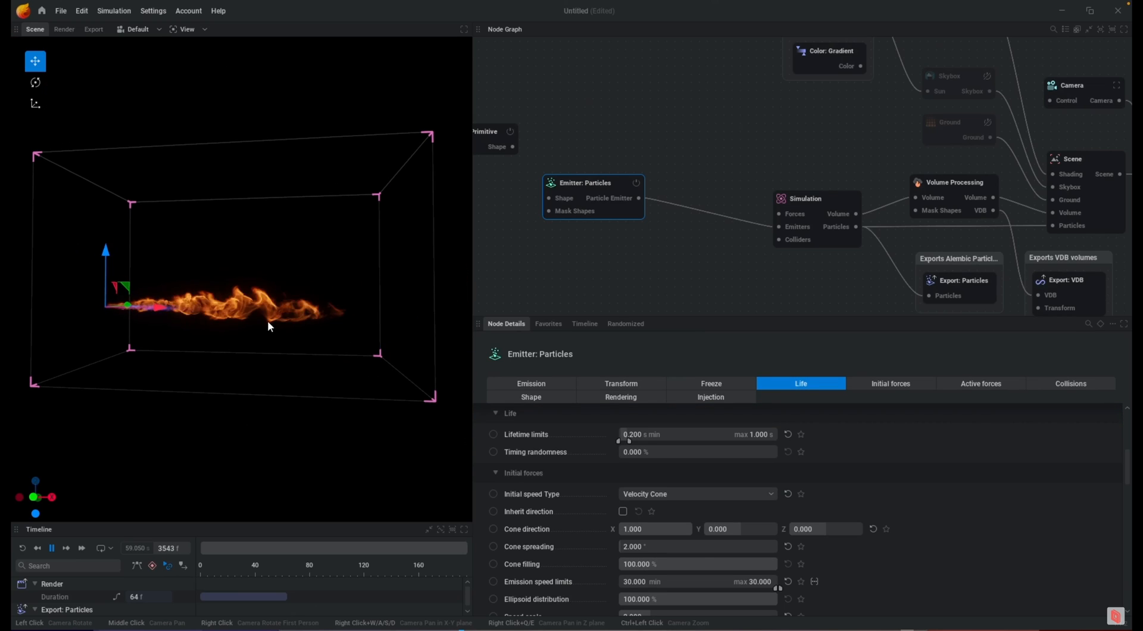
left_click_drag(244, 351, 259, 351)
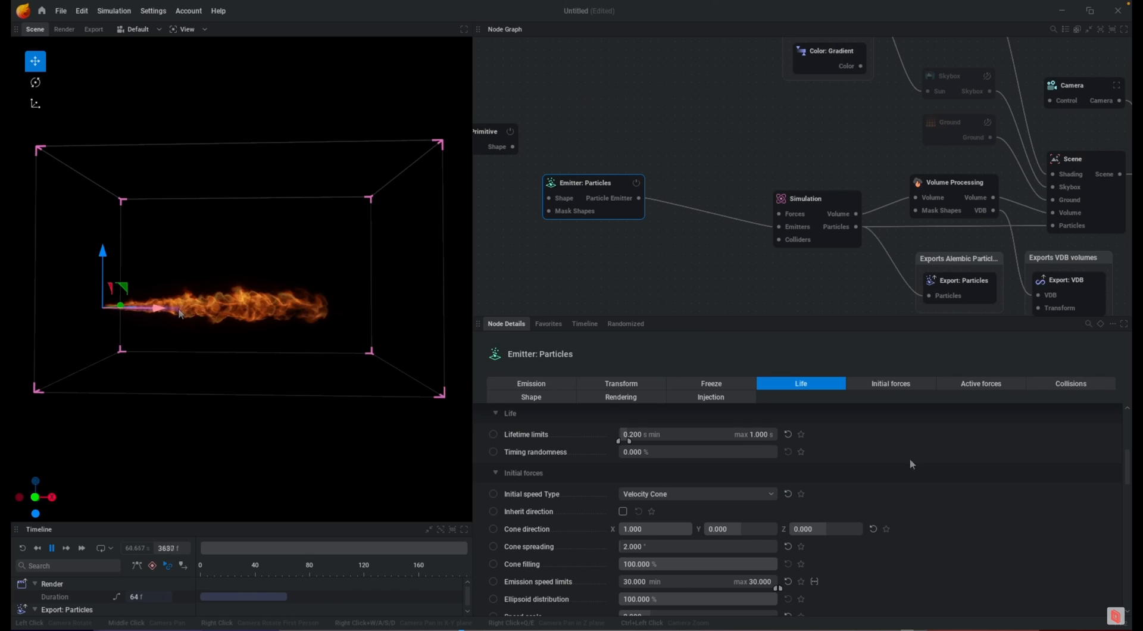
double_click(755, 435)
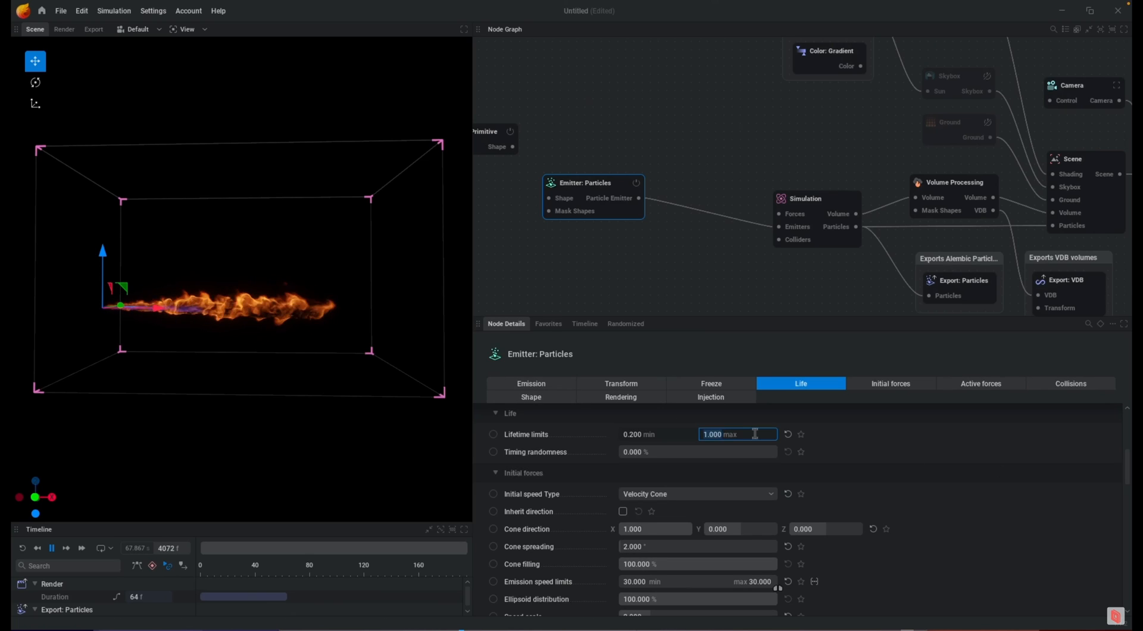
type("3")
key("Return")
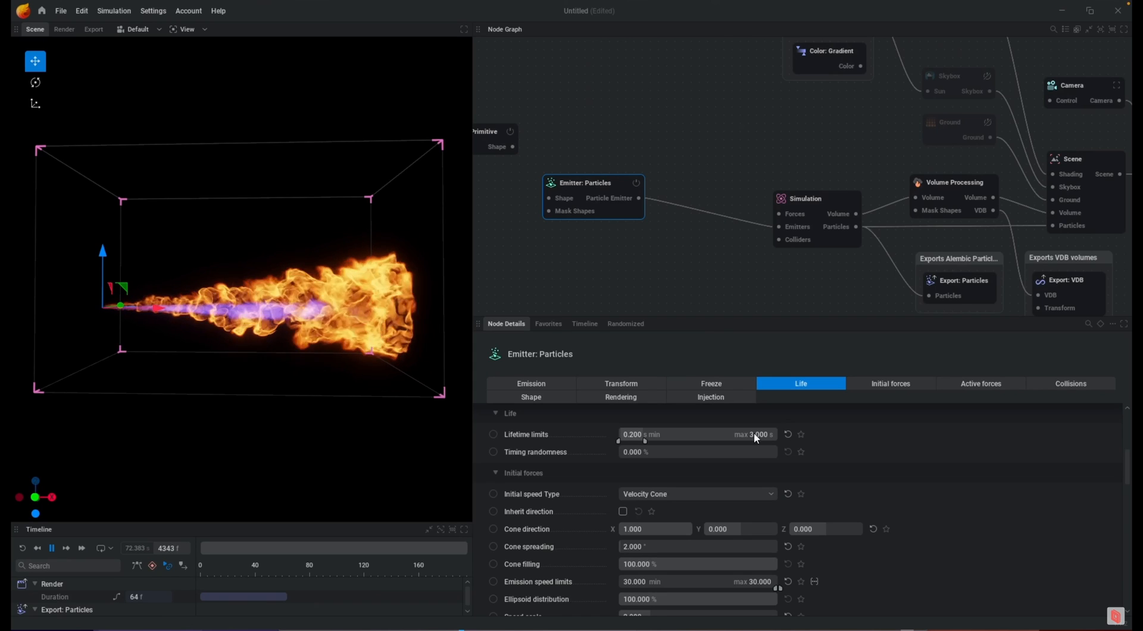
Set the maximum lifetime limit of the emitter's particles to 2 s.
double_click(755, 433)
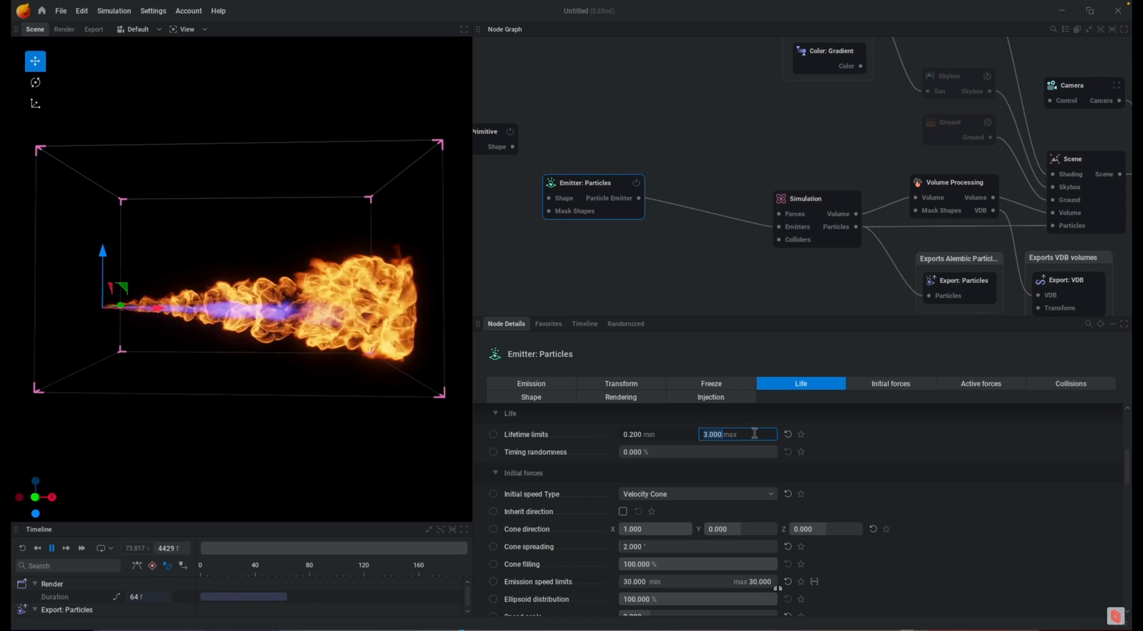
type("2")
key("Return")
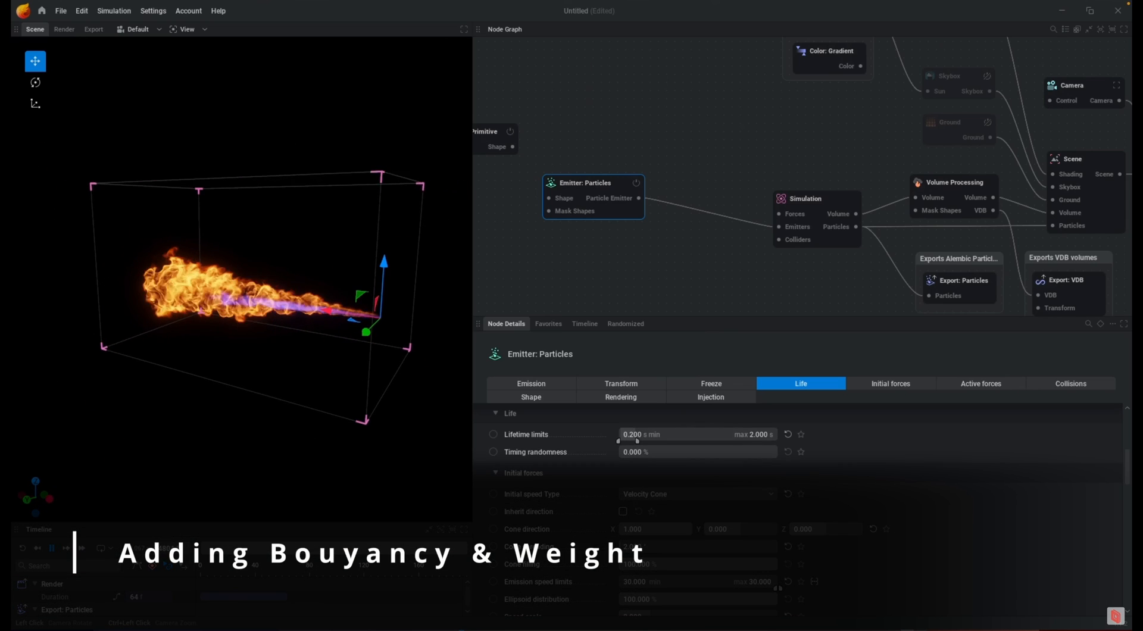
Restore the simulation's buoyancy to its default of 100% of gravity per 1000K.
left_click_drag(162, 362, 170, 350)
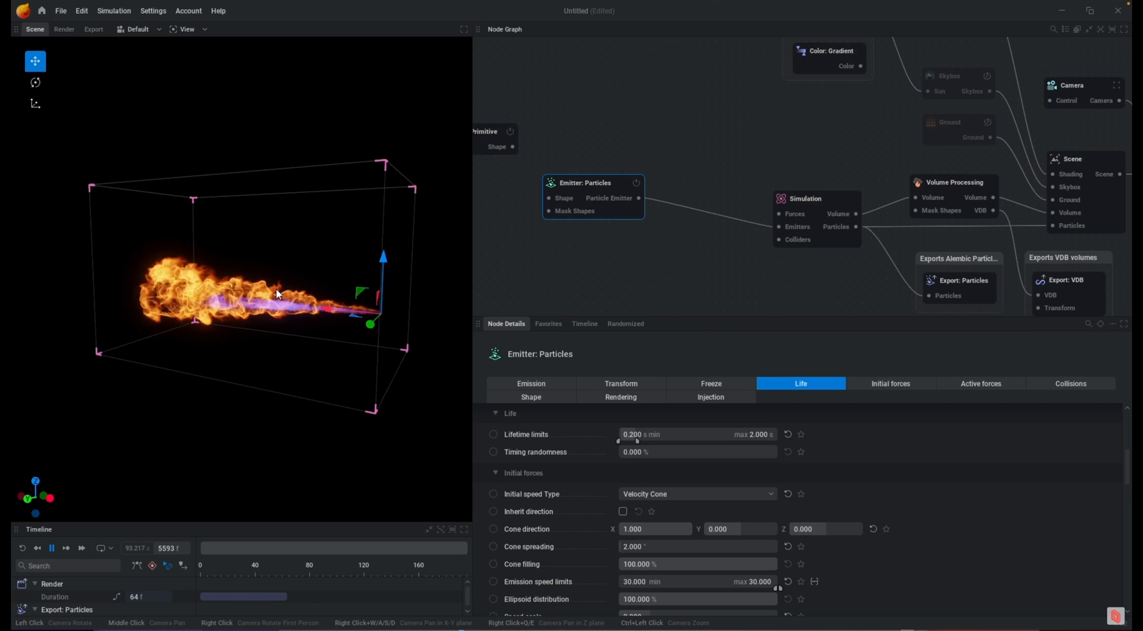
left_click(822, 207)
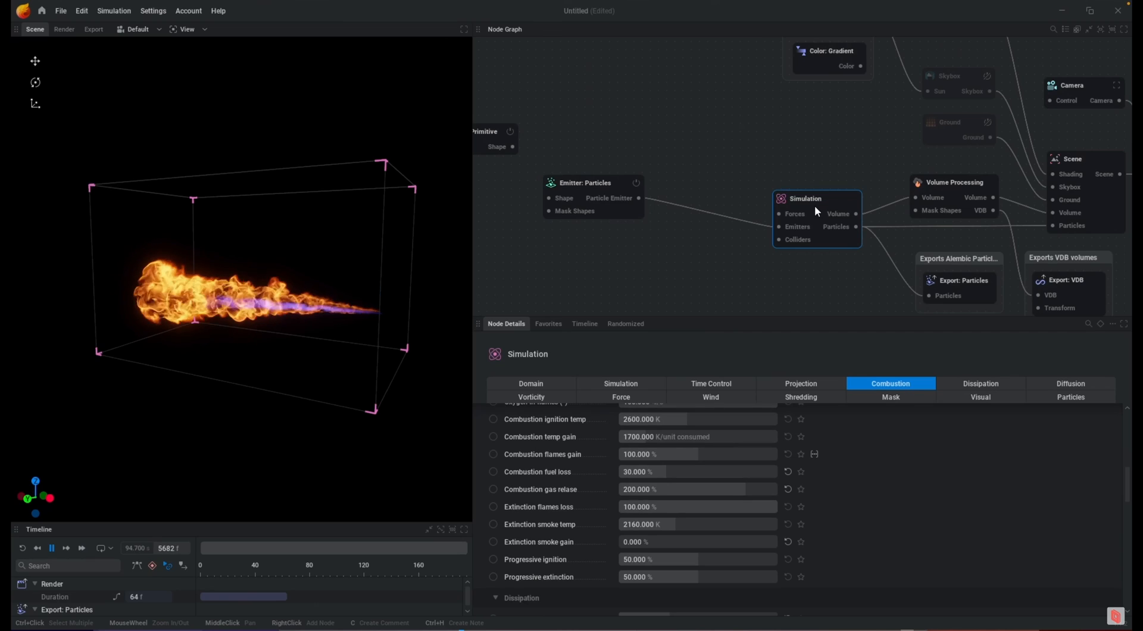
left_click(609, 397)
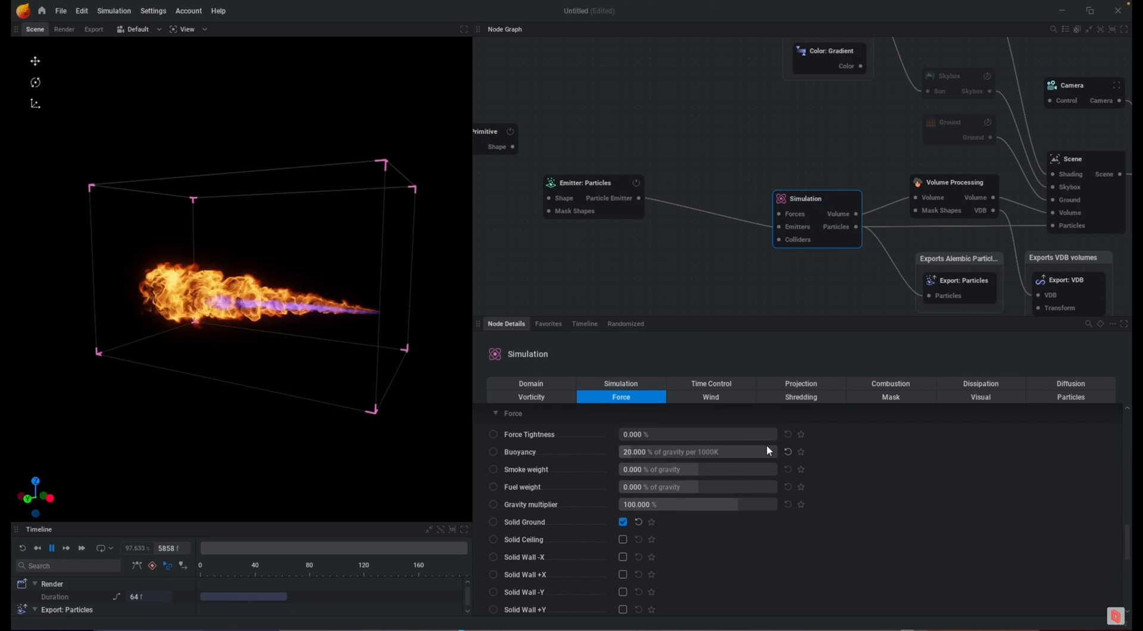
left_click(788, 451)
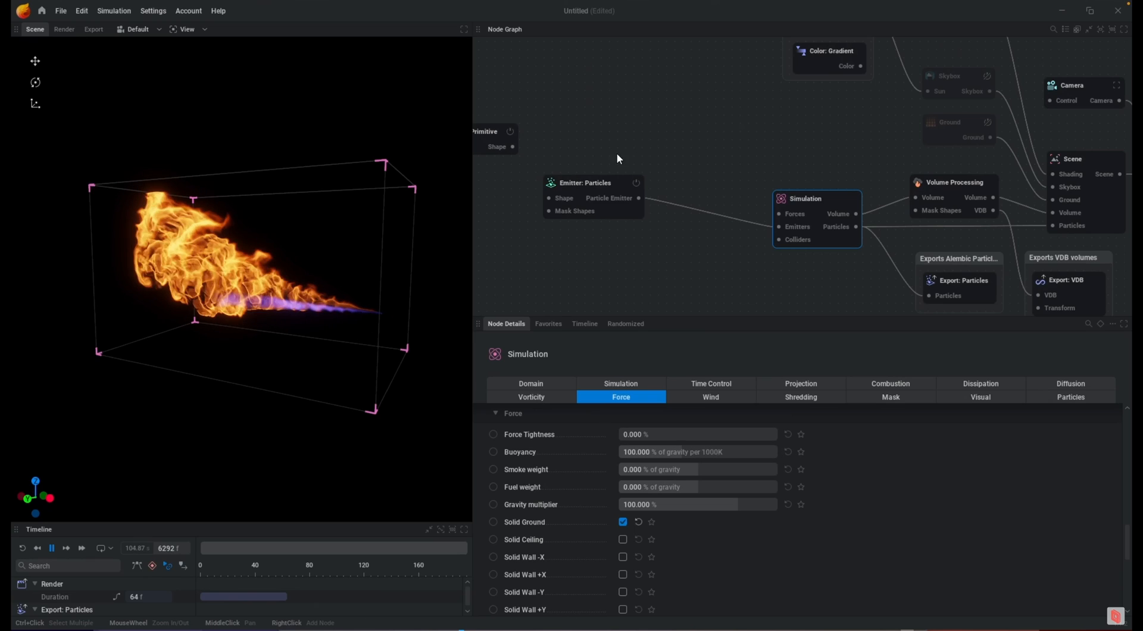
Set the gravity intensity in the particle emitter's active forces to 20.
left_click(586, 186)
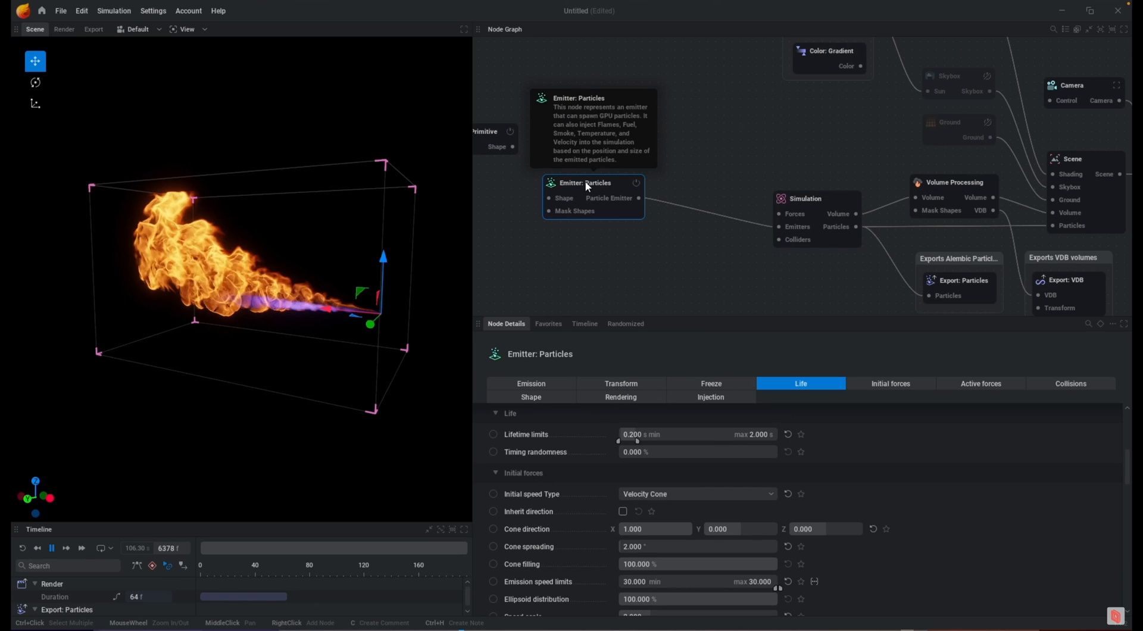
left_click(992, 384)
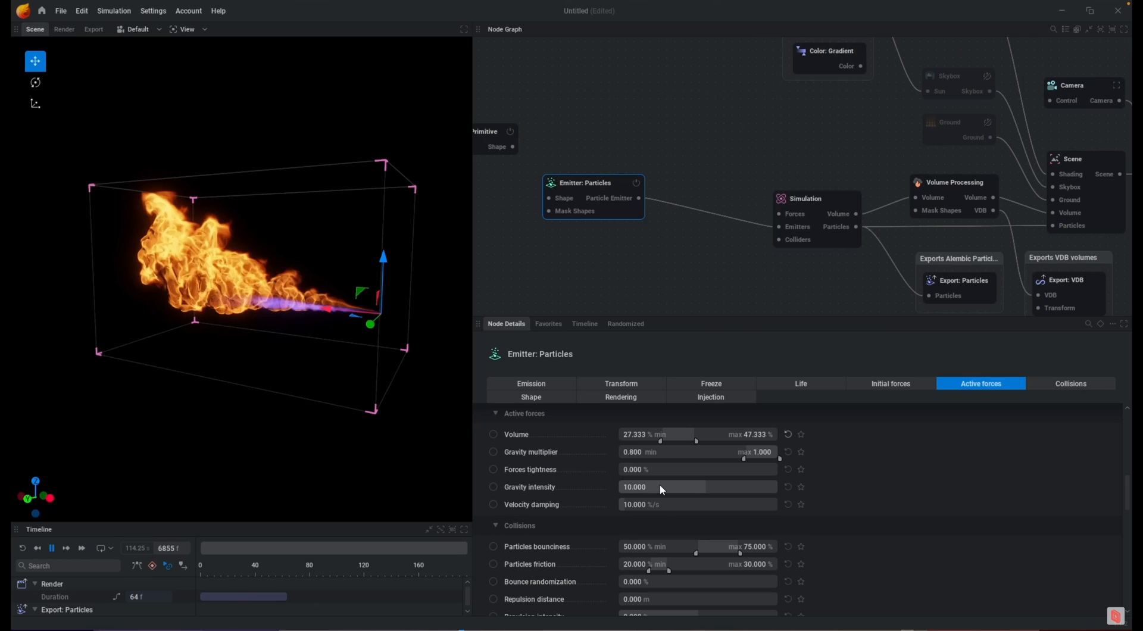
left_click_drag(663, 487, 723, 487)
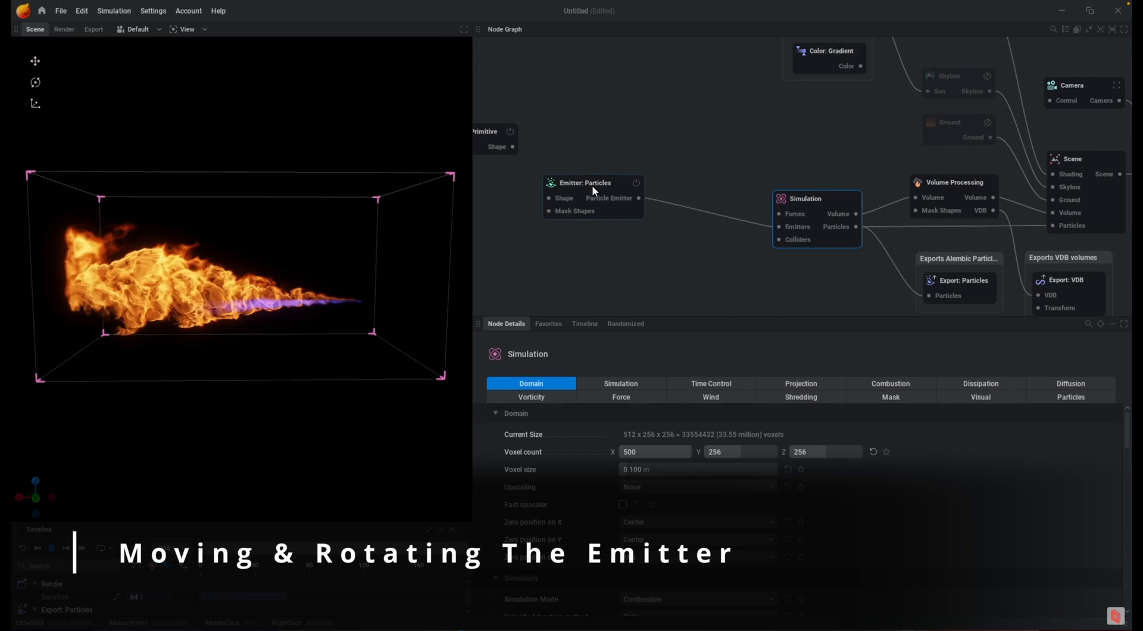
Try moving the particle emitter along its vertical axis and rotating it about its Y axis in the viewport.
left_click(593, 189)
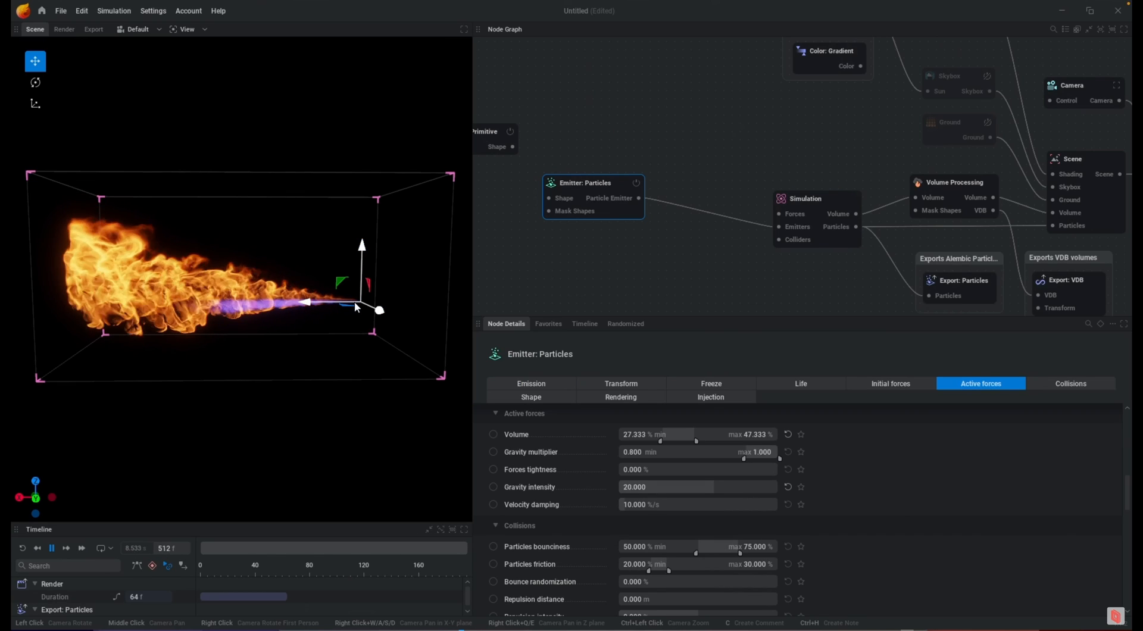
left_click_drag(593, 186, 611, 194)
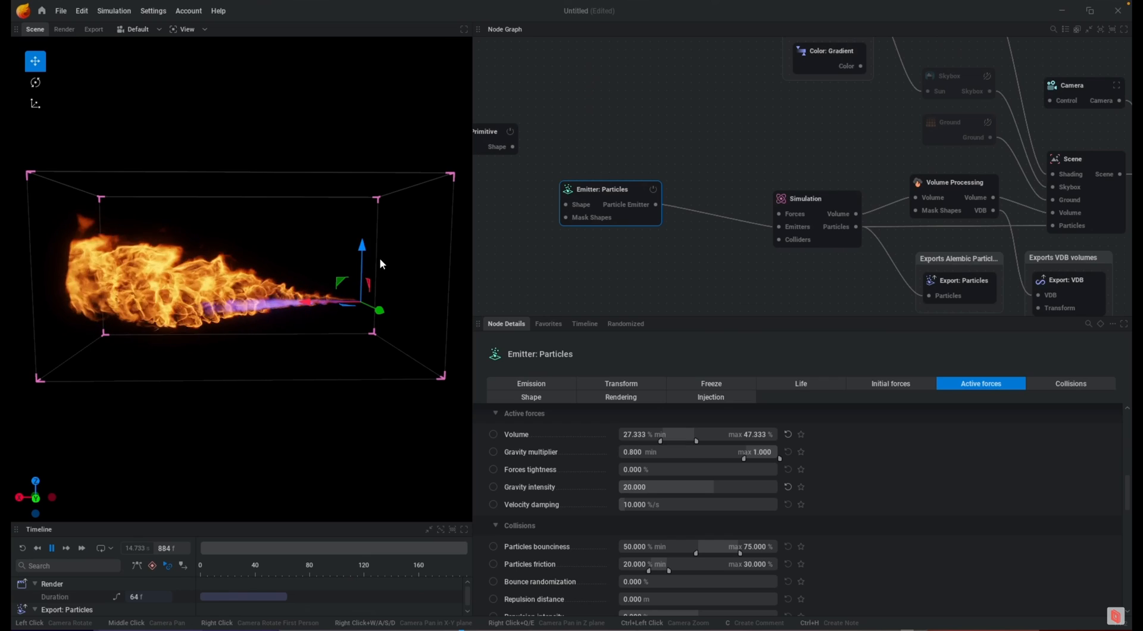
mouse_move(362, 248)
left_mouse_down()
mouse_move(369, 199)
mouse_move(364, 257)
mouse_move(366, 241)
left_mouse_up()
left_click(36, 82)
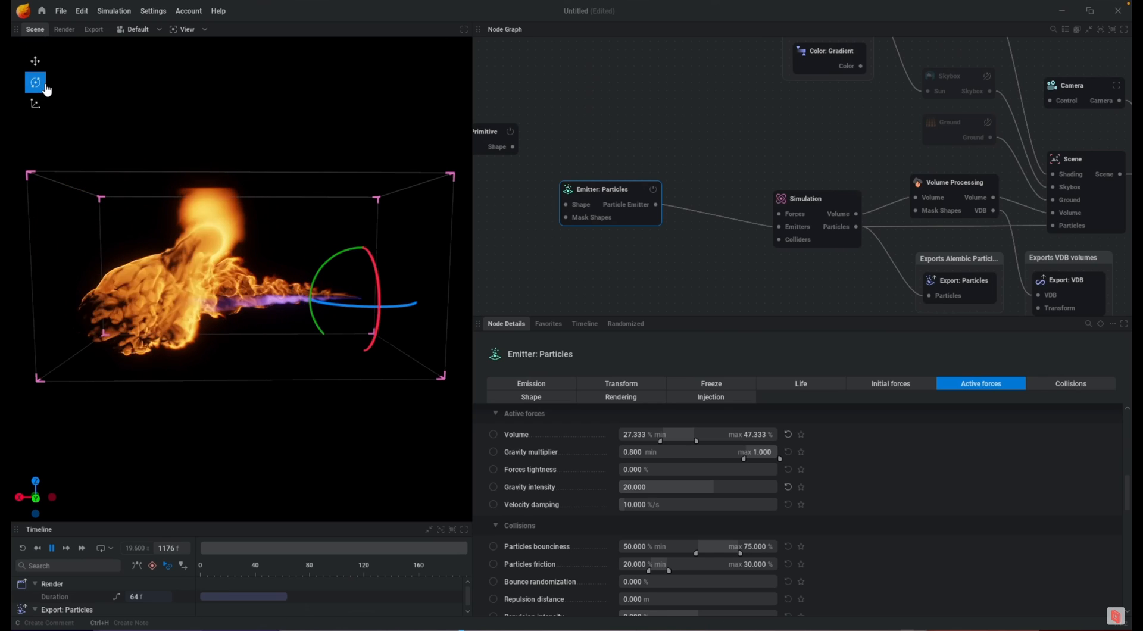
left_click_drag(326, 264, 335, 259)
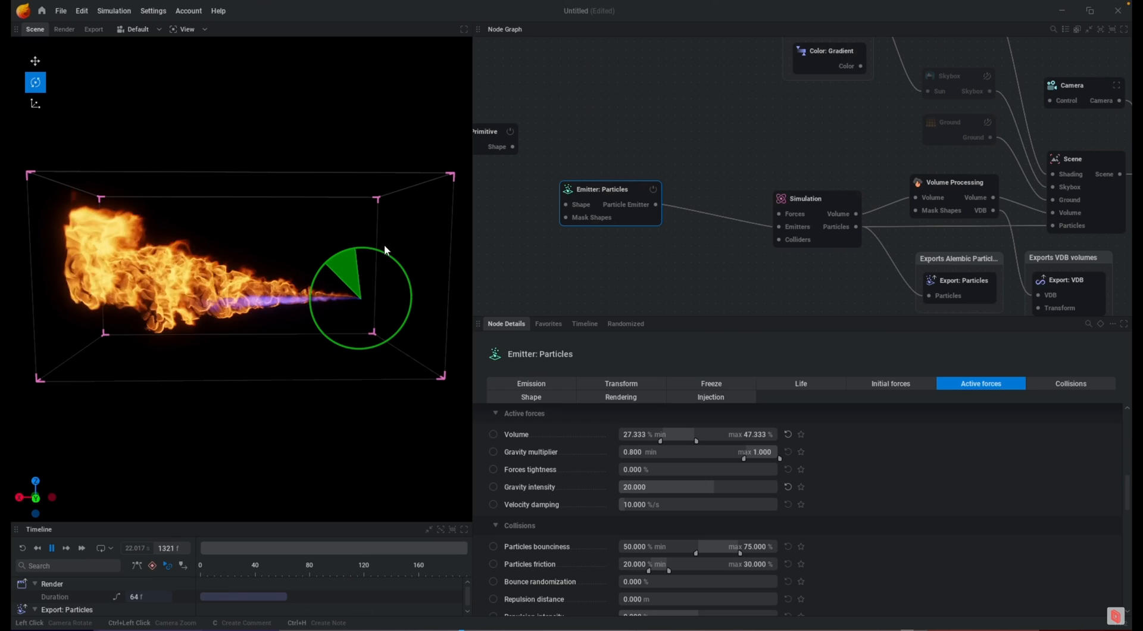
left_click_drag(334, 240, 369, 245)
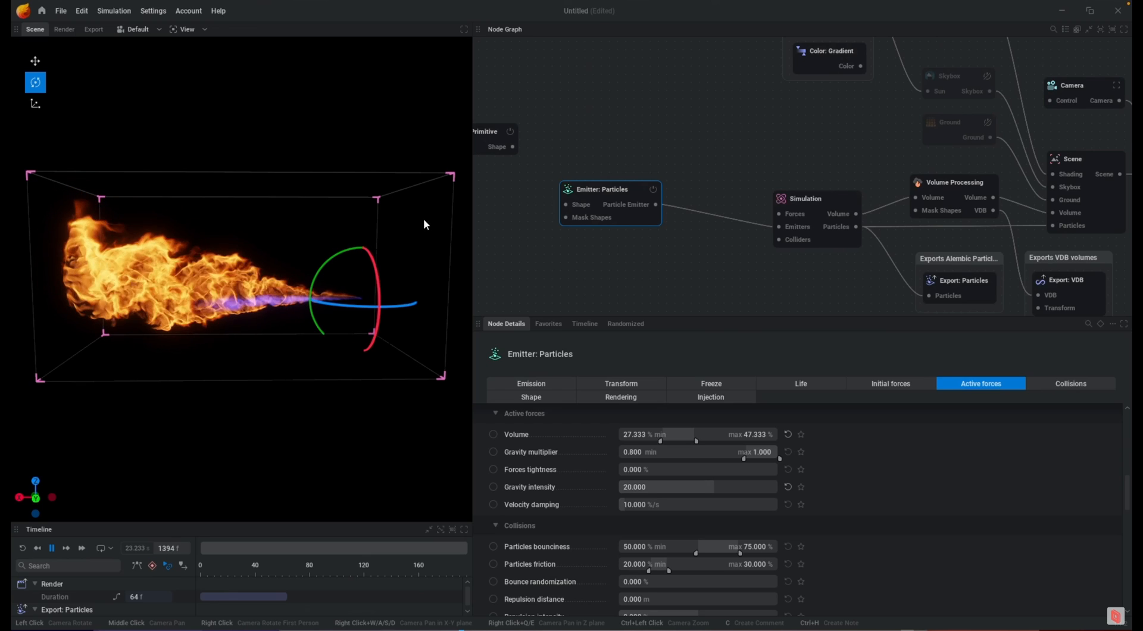
Reset the particle emitter's position and rotation to 0, and connect the shape primitive to its Shape input.
left_click(904, 390)
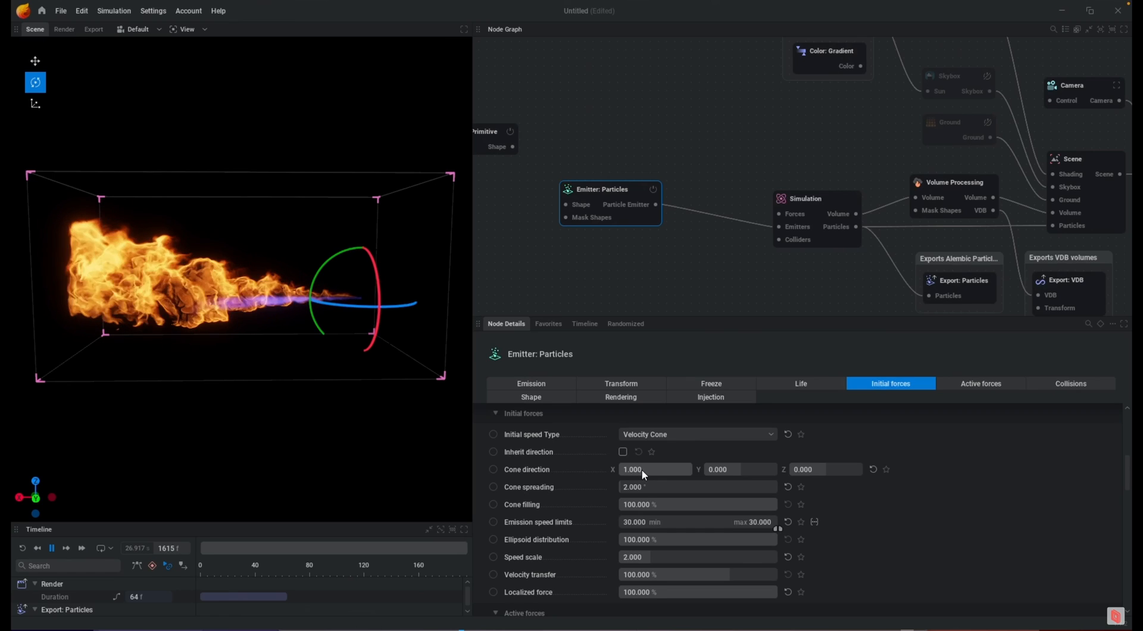
left_click(619, 386)
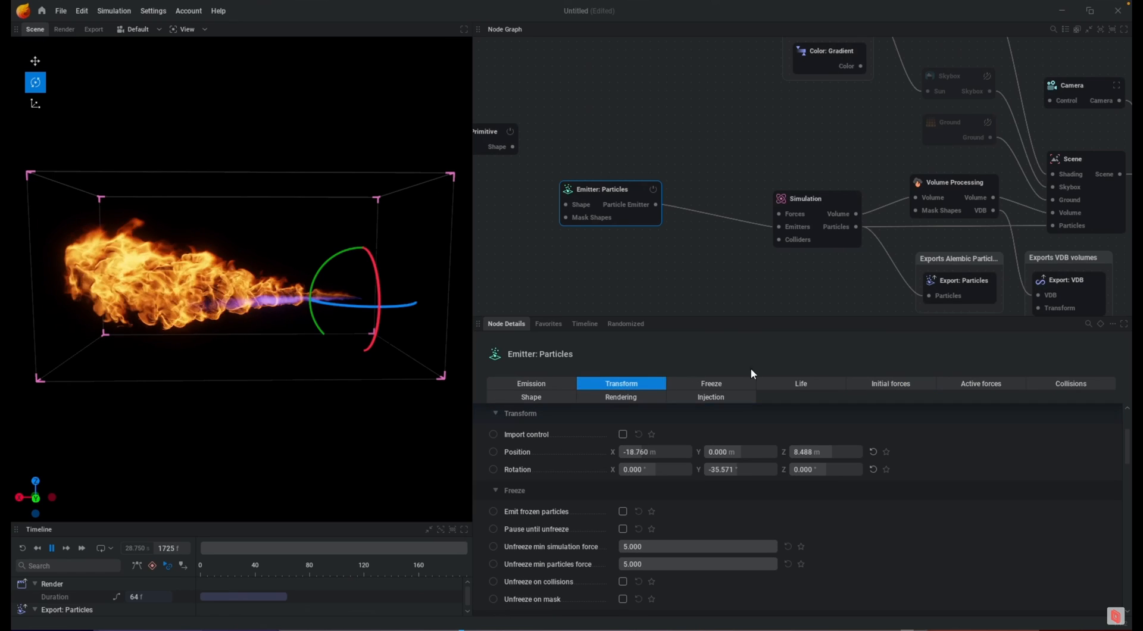
left_click(873, 452)
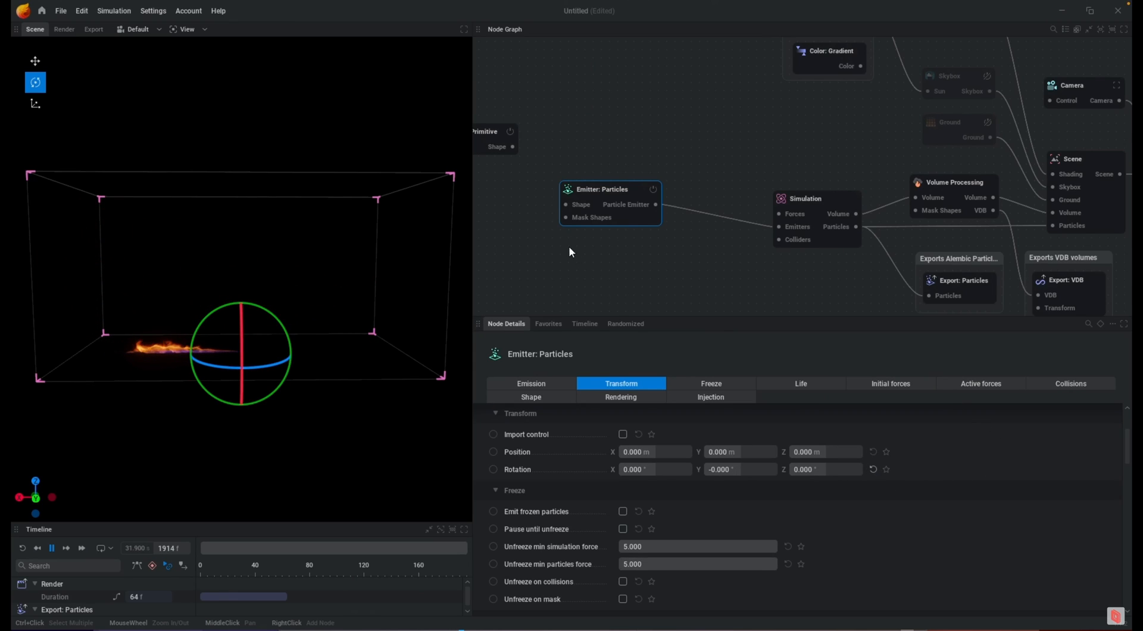
left_click_drag(531, 200, 512, 146)
middle_click_drag(572, 138, 741, 141)
Set the sphere shape primitive's radius to 0.1 m and rotate it about its Y axis.
left_click(607, 136)
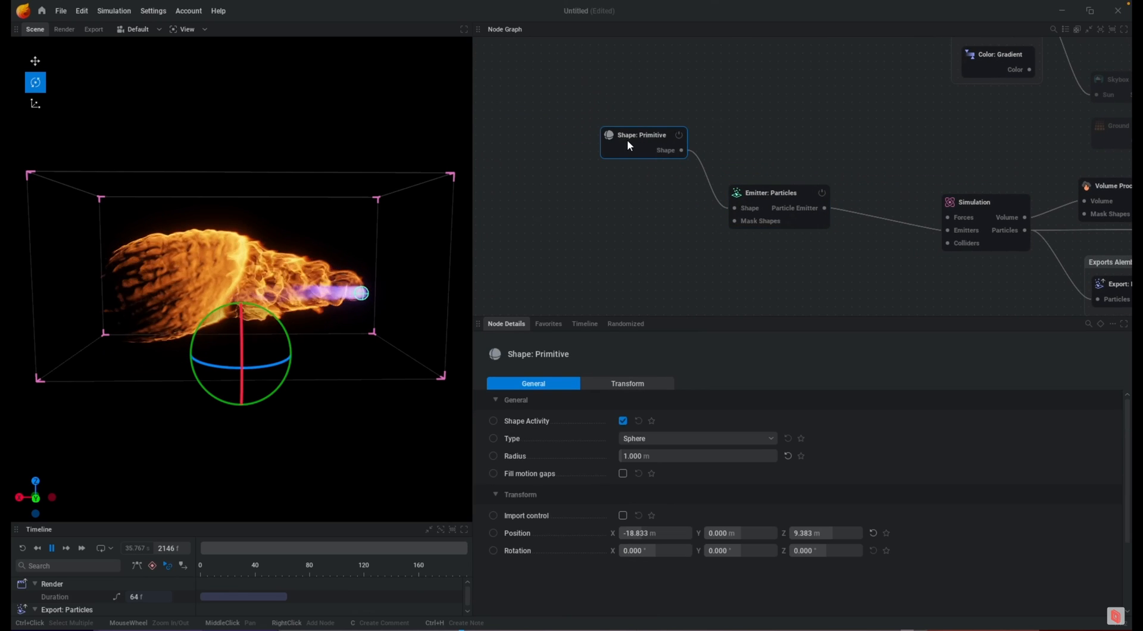
left_click(703, 455)
type("0.1")
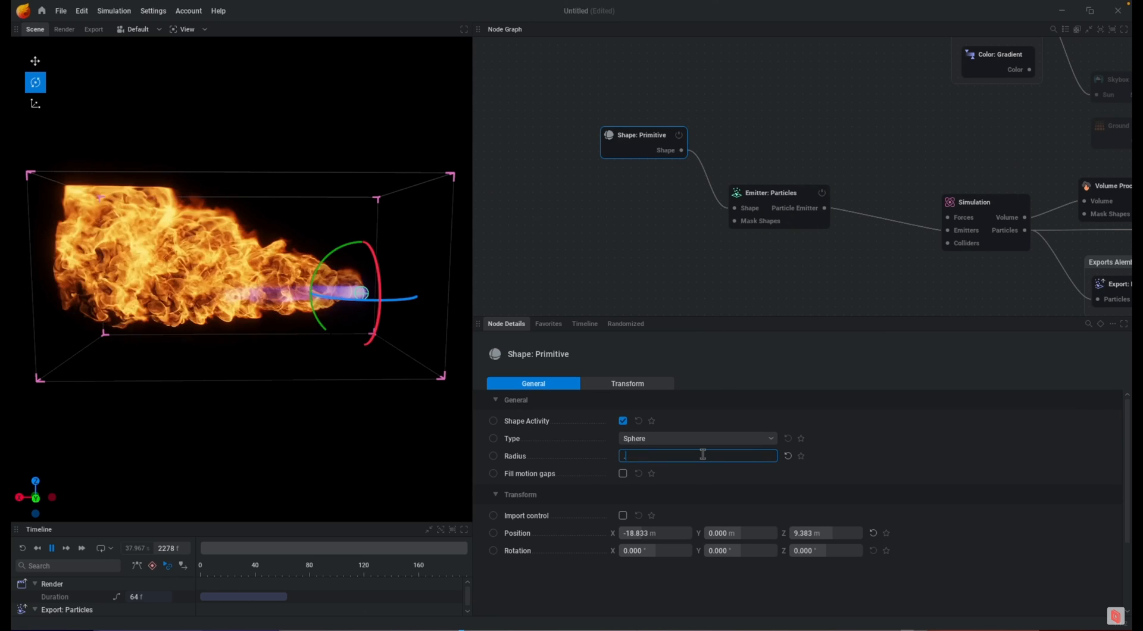
key("Return")
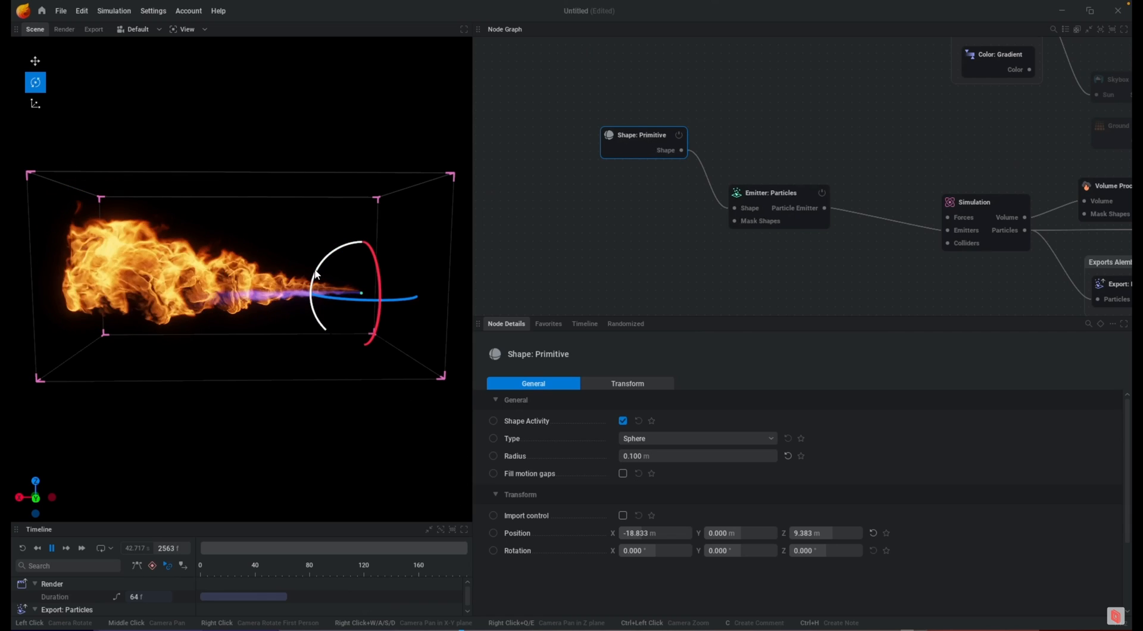
left_click_drag(321, 271, 323, 302)
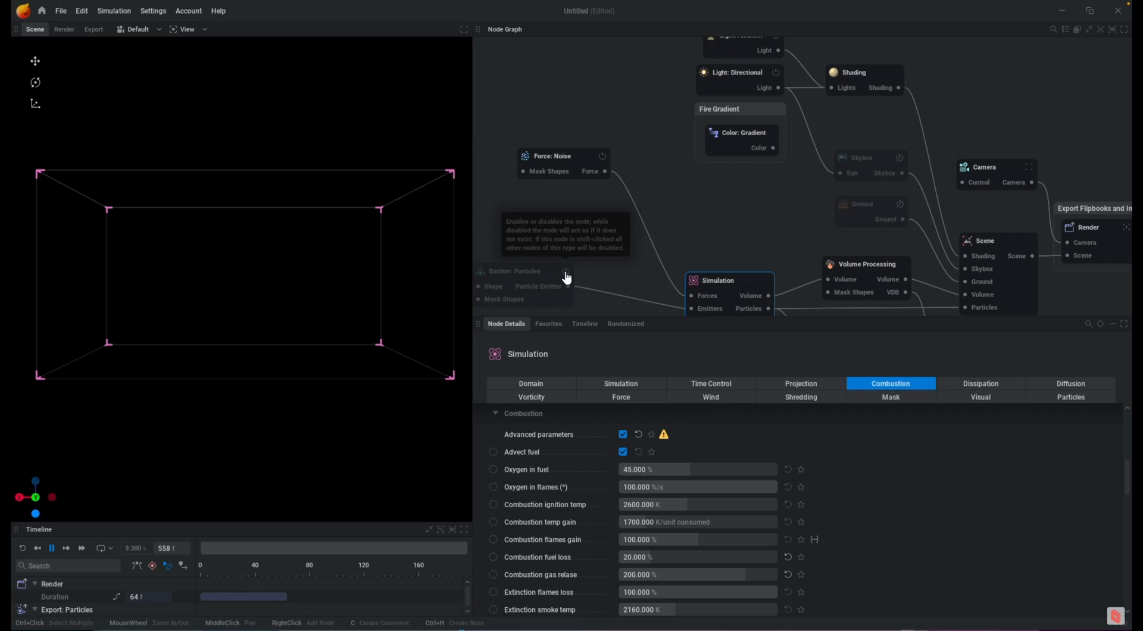
Enable the disabled particle emitter node feeding the simulation.
left_click_drag(554, 275, 572, 265)
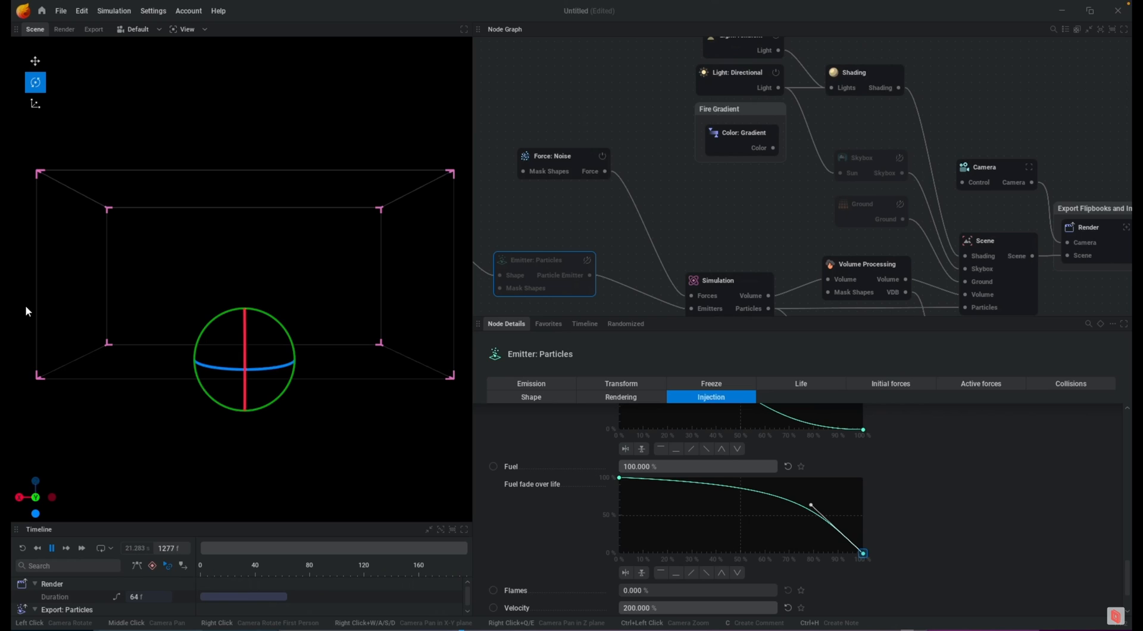
left_click(587, 263)
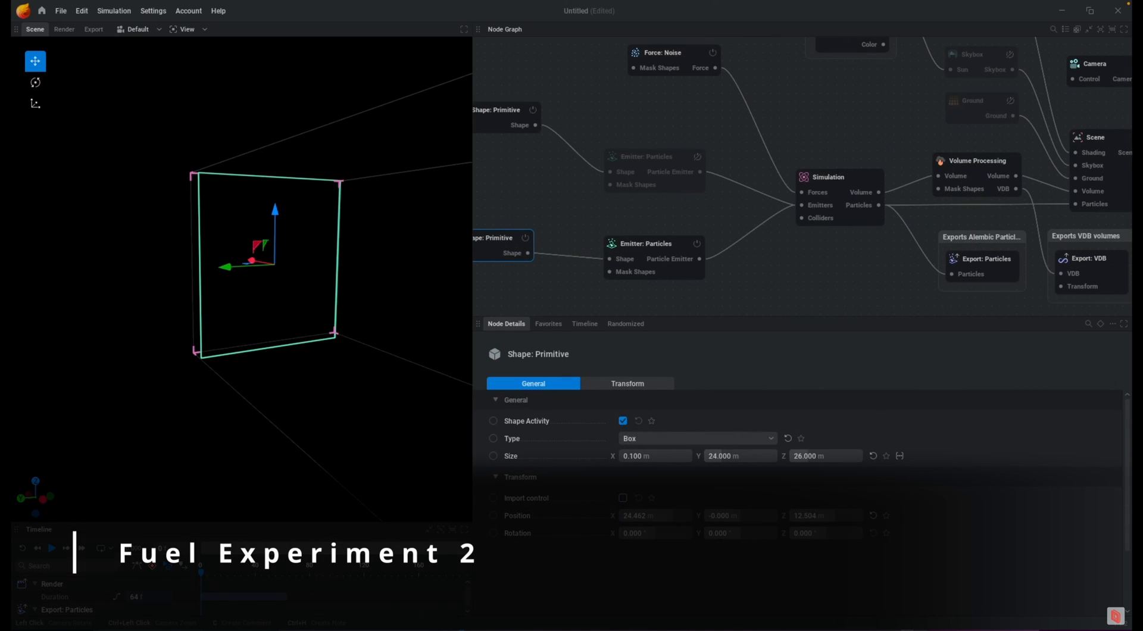
Examine the thin box primitive at the domain's end and its particle emitter's freeze, injection and burst emission settings.
left_click_drag(119, 293, 150, 309)
middle_click_drag(417, 304, 365, 301)
left_click_drag(341, 325, 400, 327)
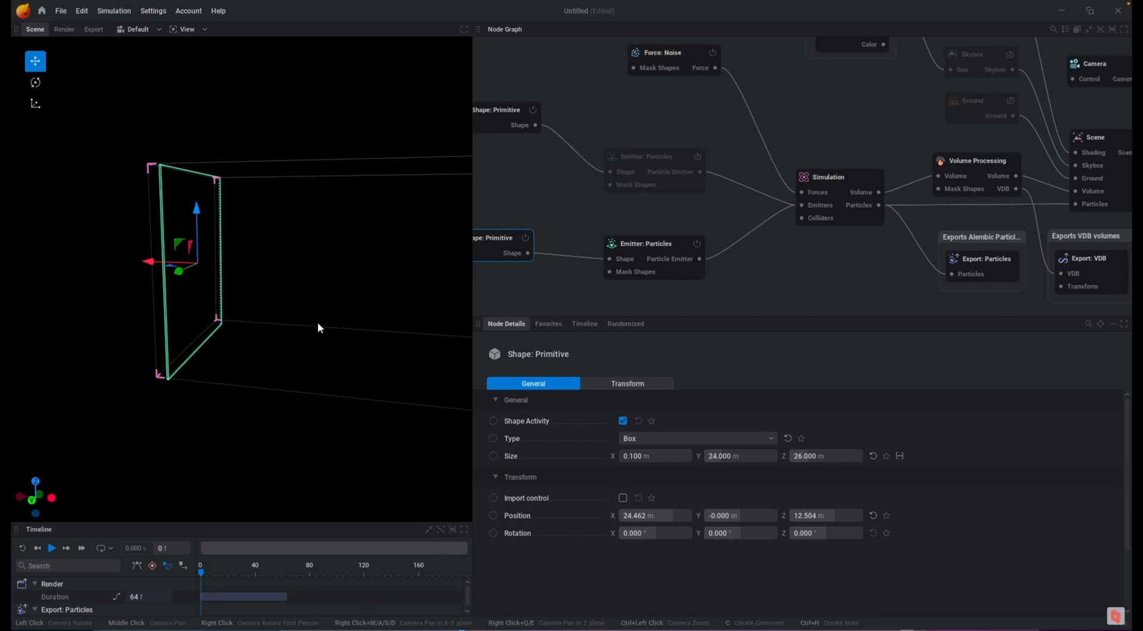
left_click_drag(655, 248, 658, 245)
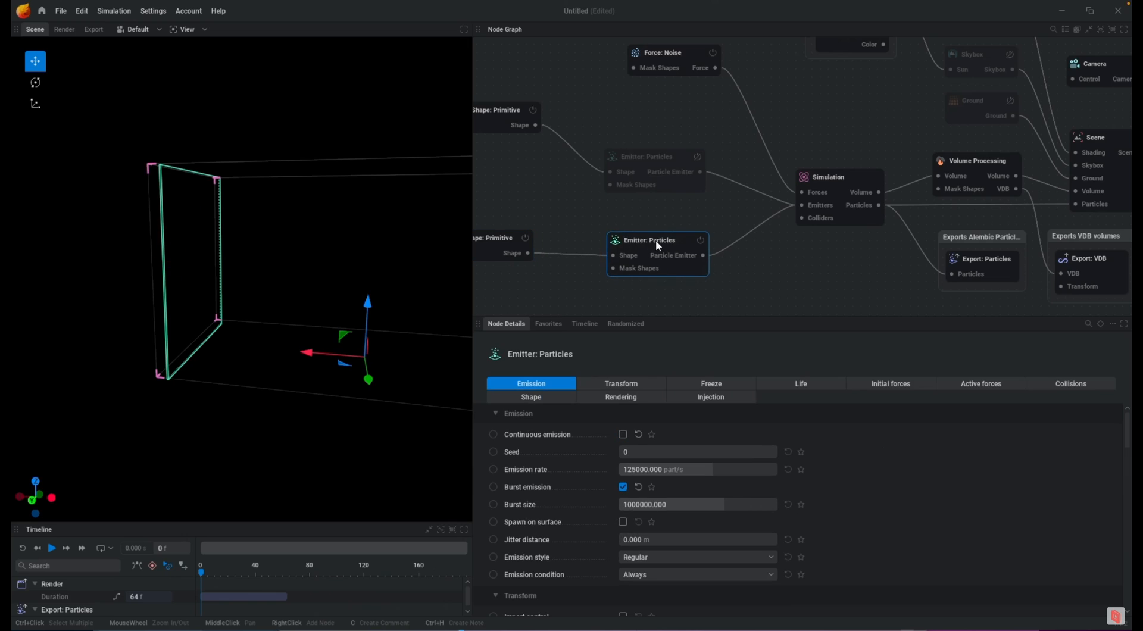
middle_click_drag(489, 242, 529, 234)
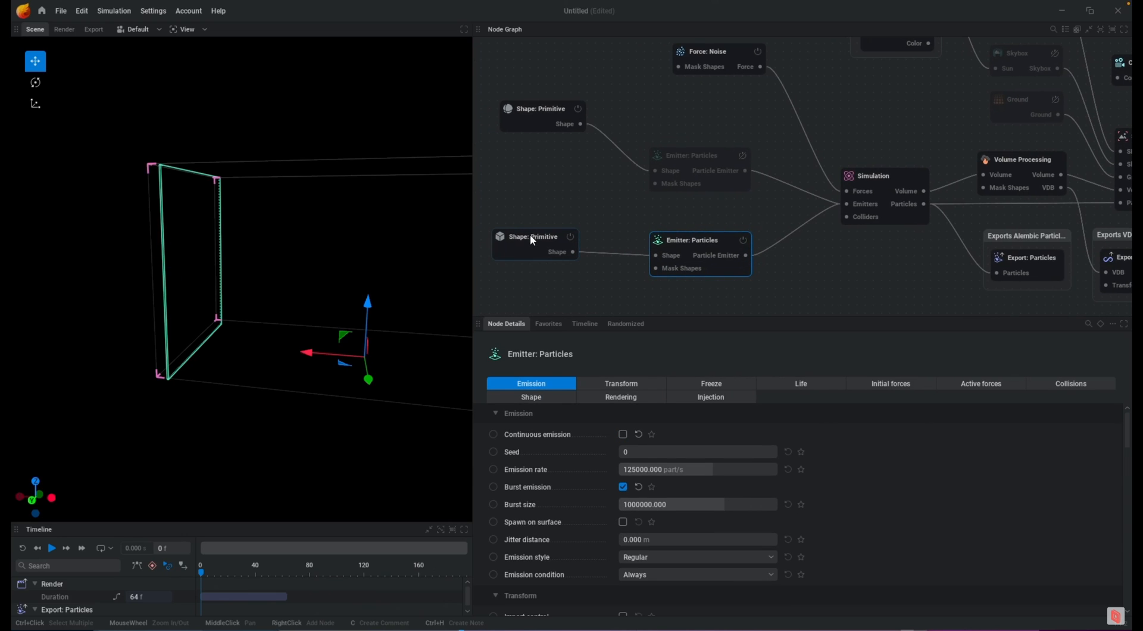
left_click(530, 234)
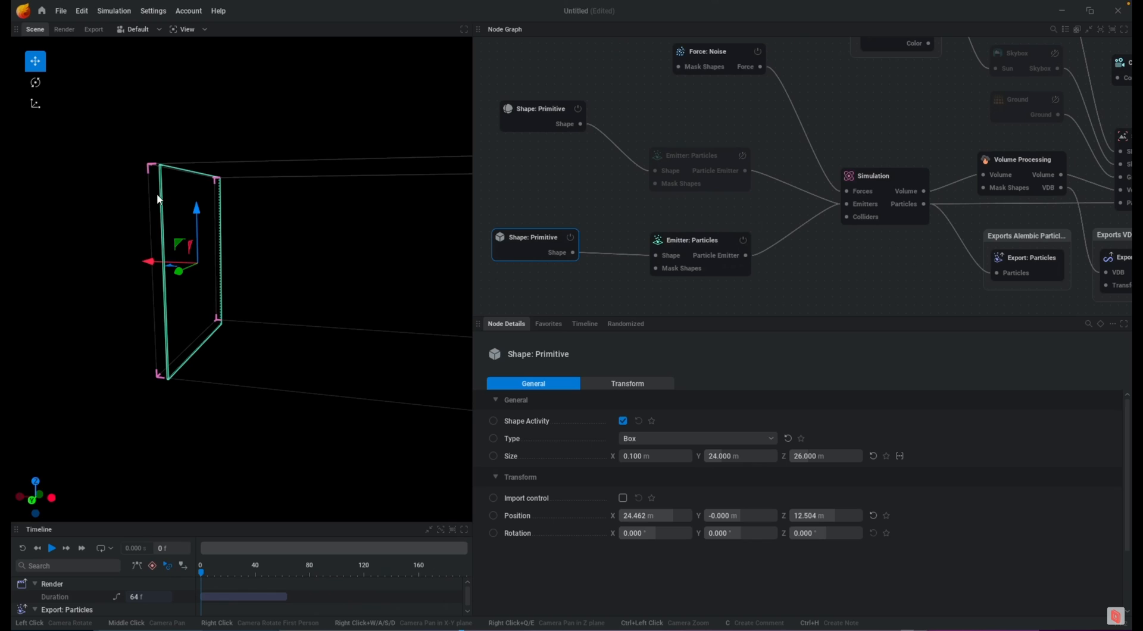
left_click(702, 246)
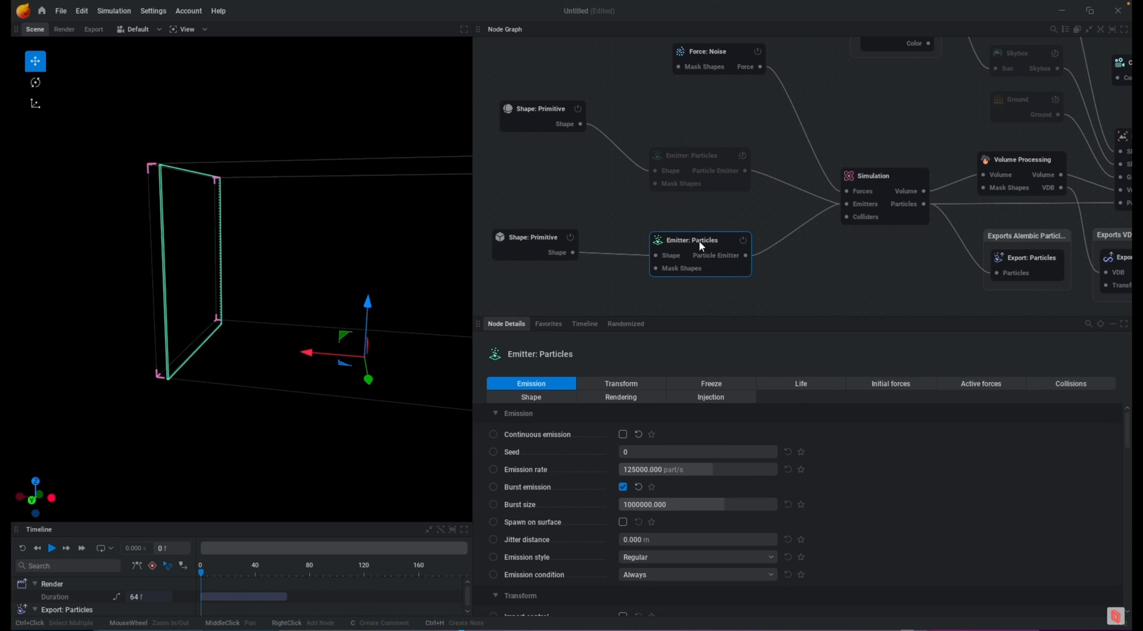
left_click(717, 390)
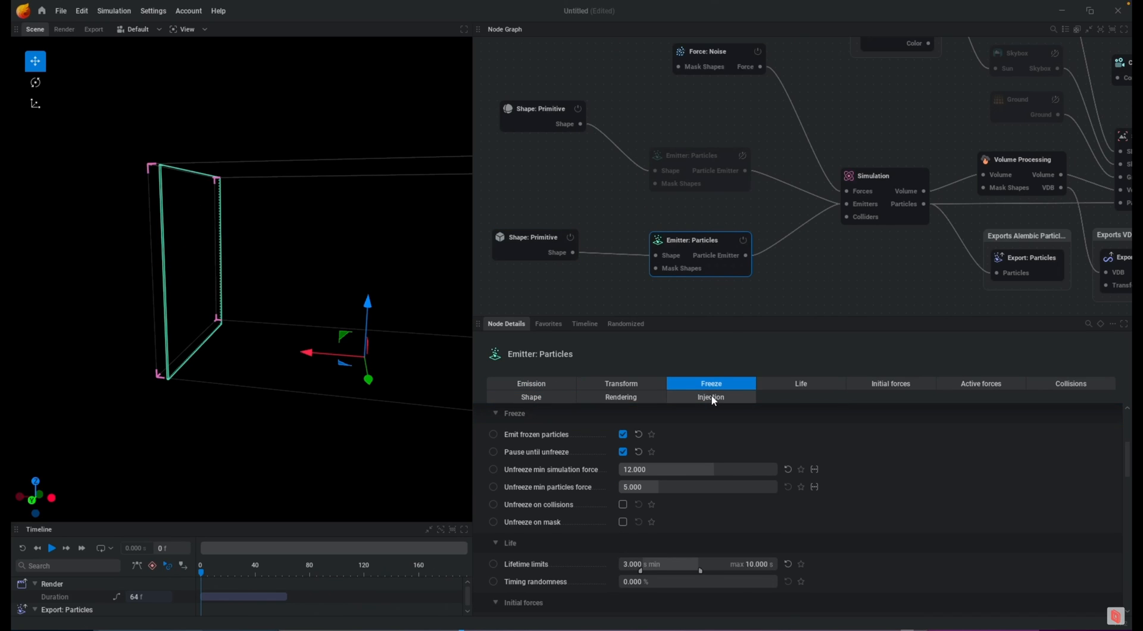
left_click(713, 399)
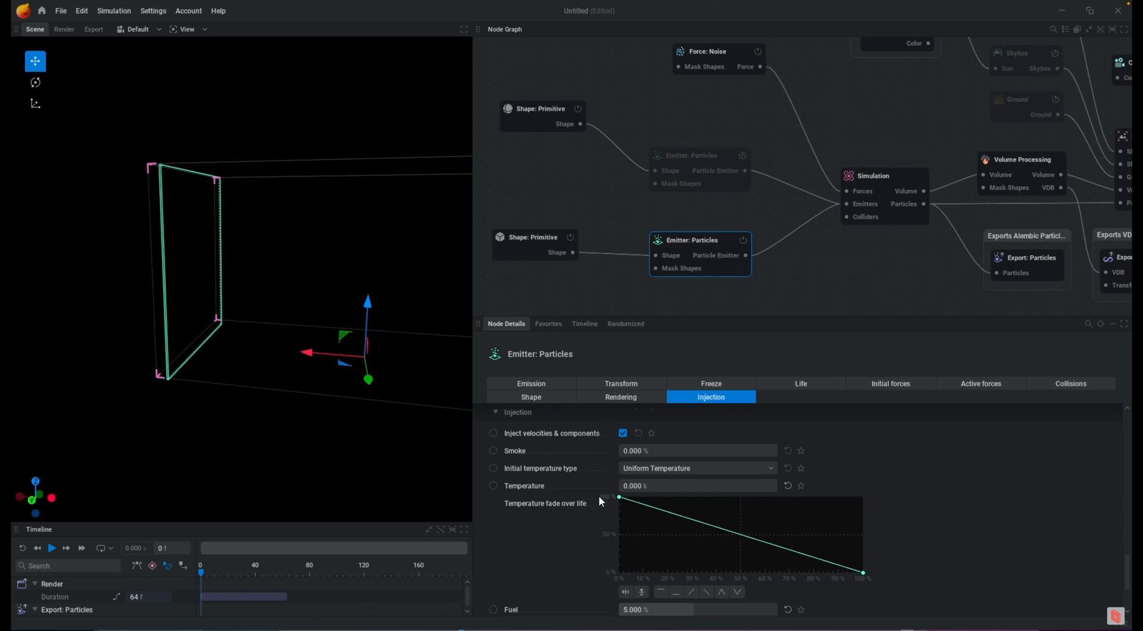
scroll(595, 494, "down", 3)
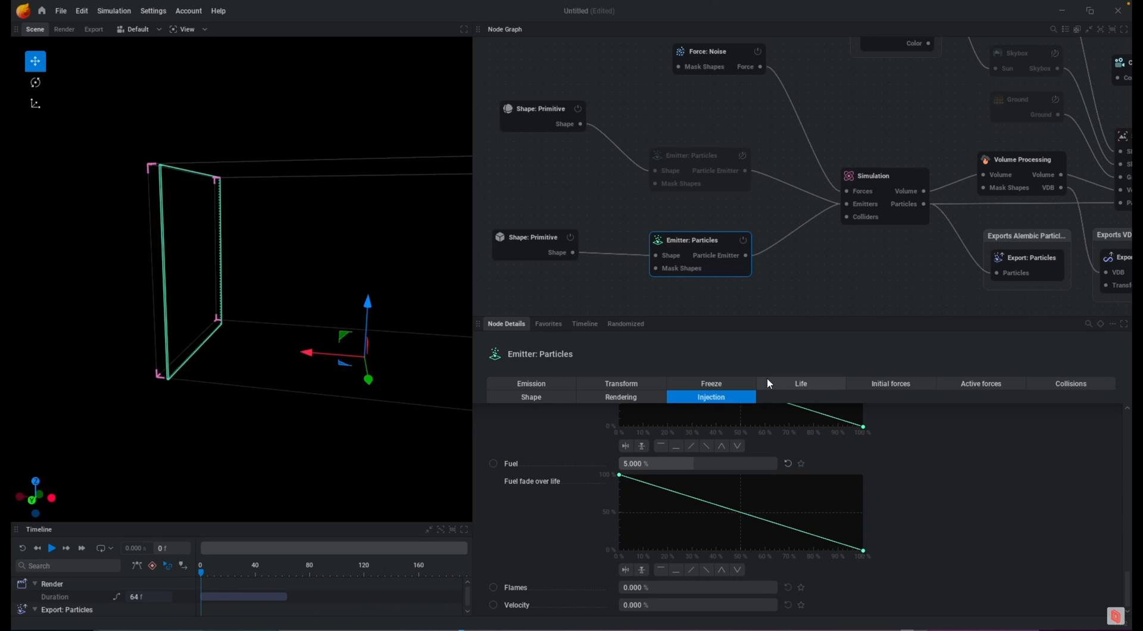
left_click(726, 386)
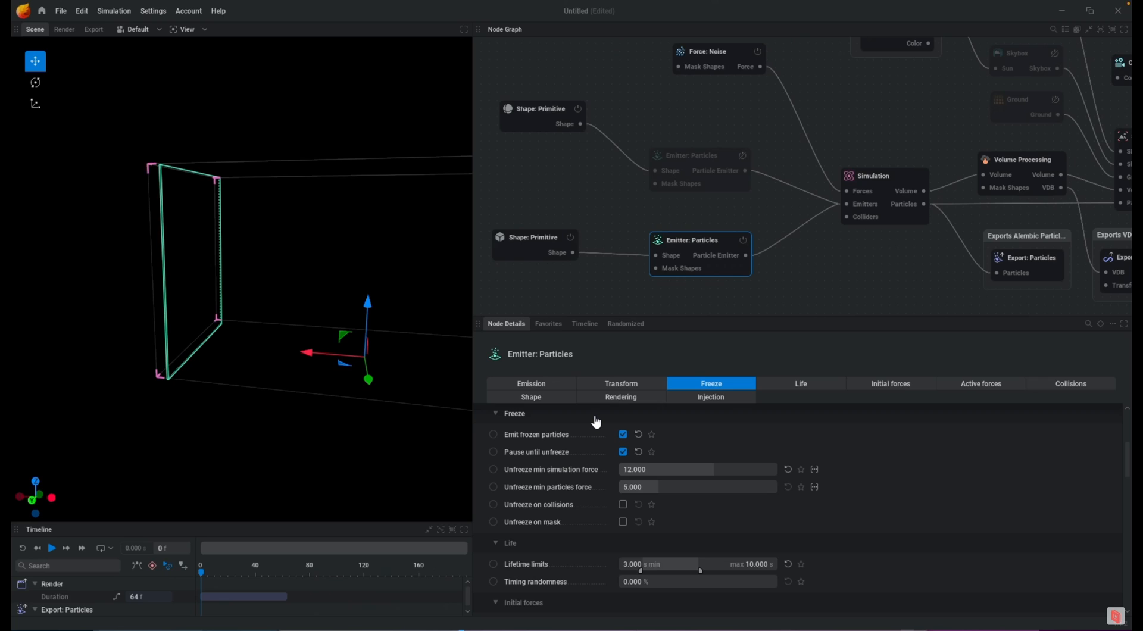
left_click(562, 386)
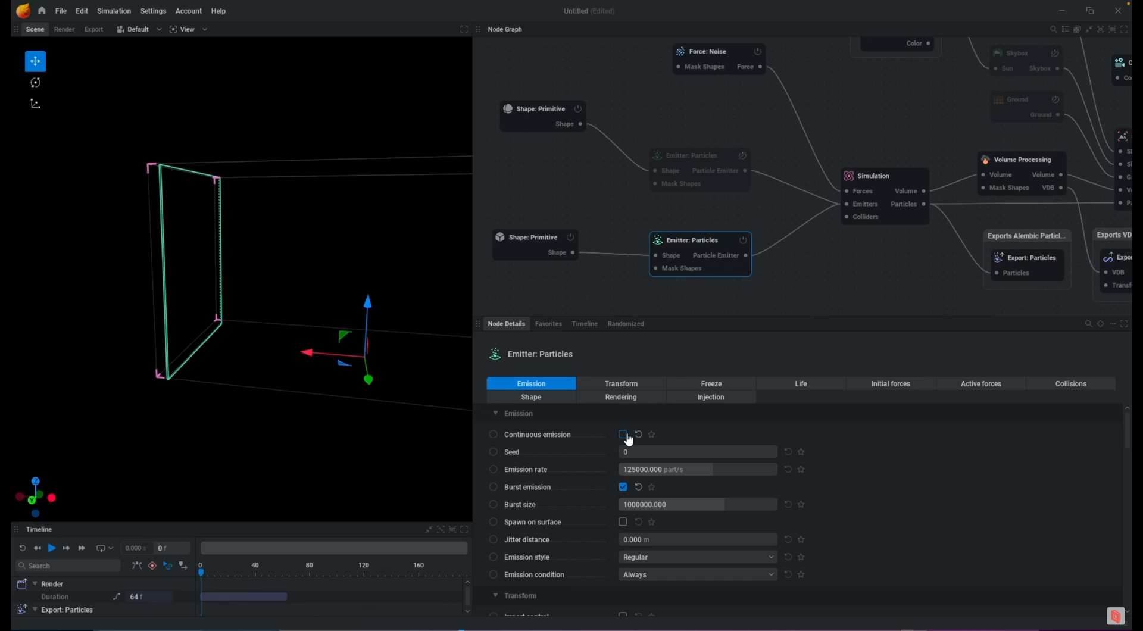
mouse_move(542, 489)
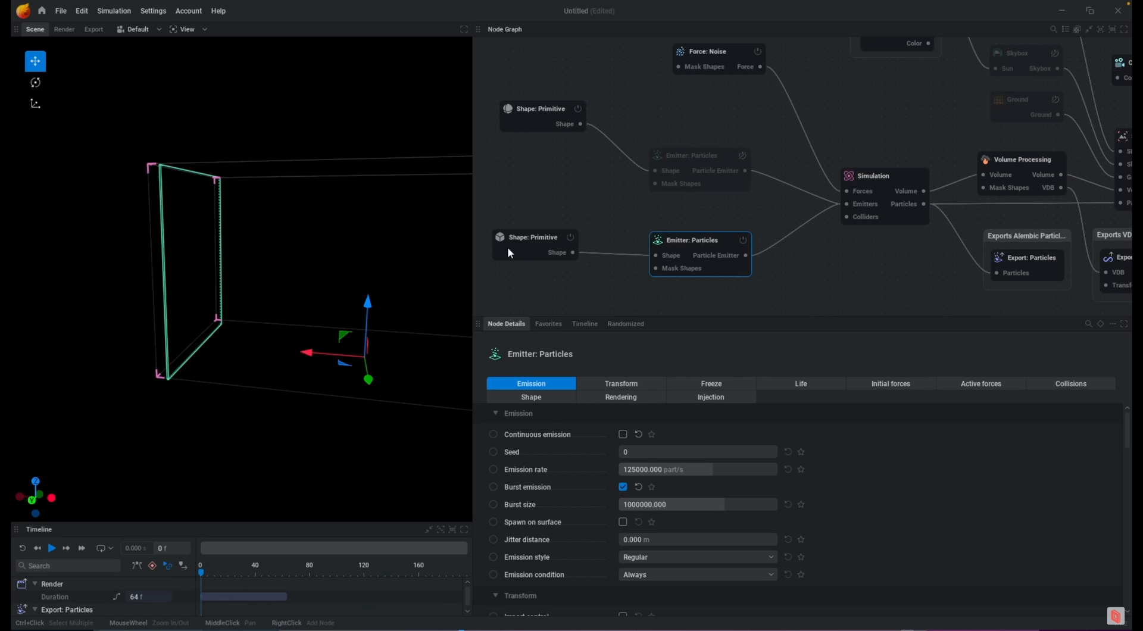
Select the disabled flame emitter and play the simulation to observe the particle wall across the domain.
left_click(689, 156)
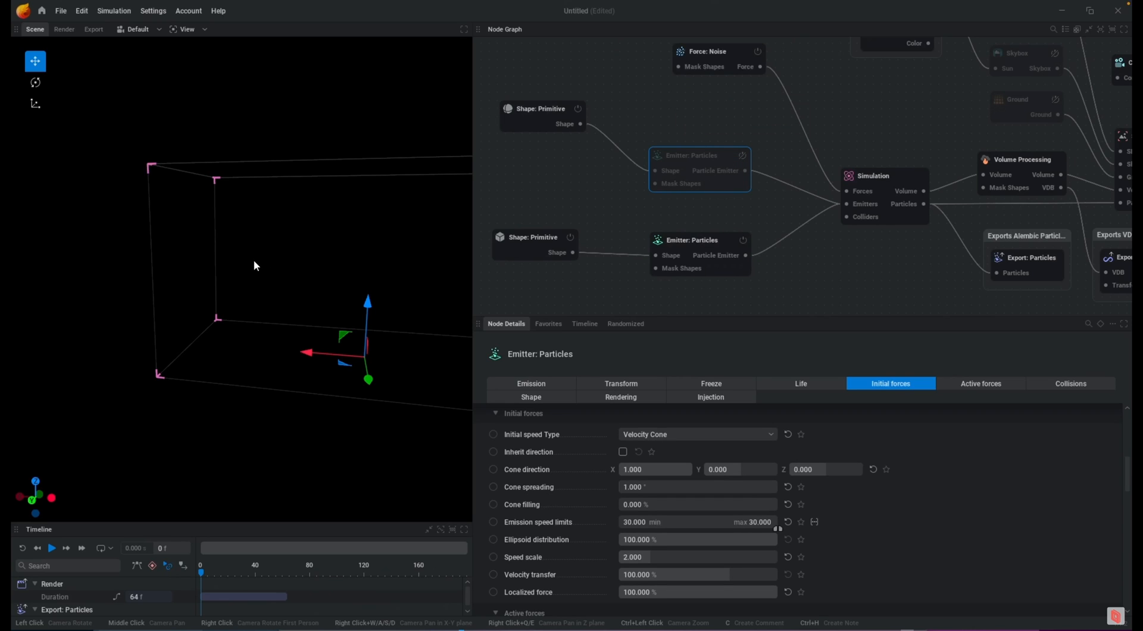
key("space")
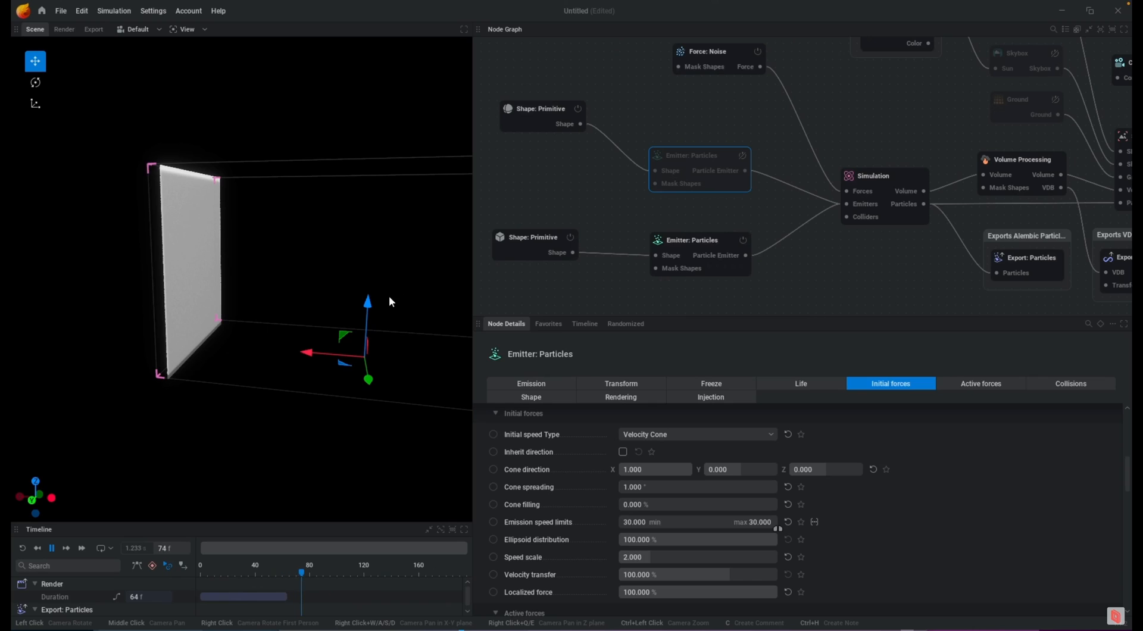
scroll(401, 281, "down", 3)
middle_click_drag(405, 277, 332, 286)
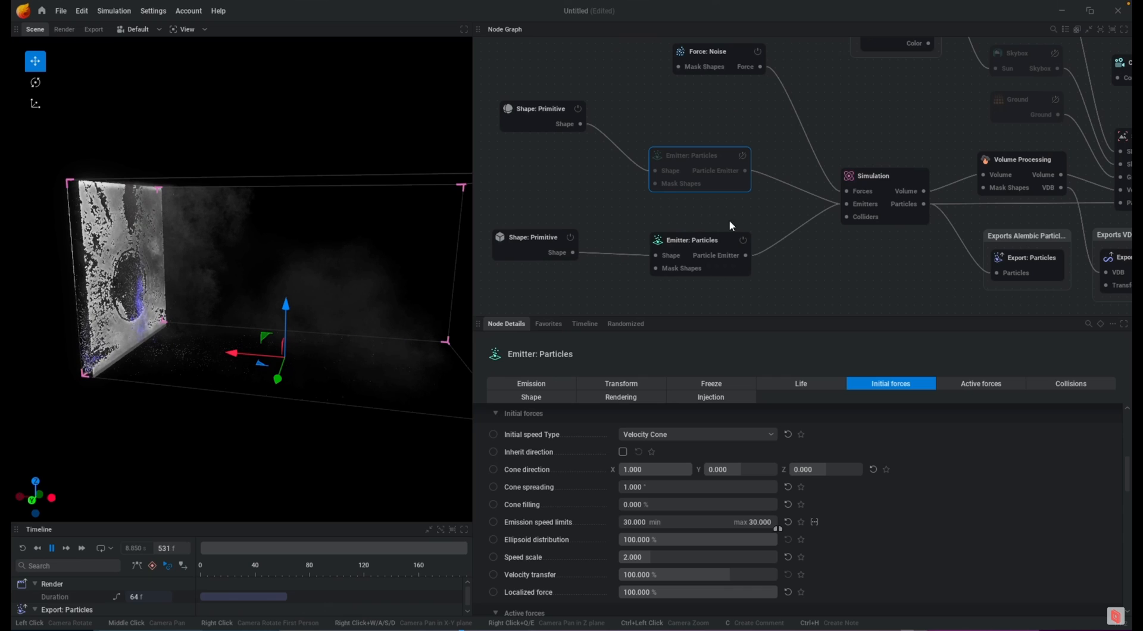
Ignite the frozen particle wall with short flame bursts by switching the flame emitter on and off.
left_click(742, 157)
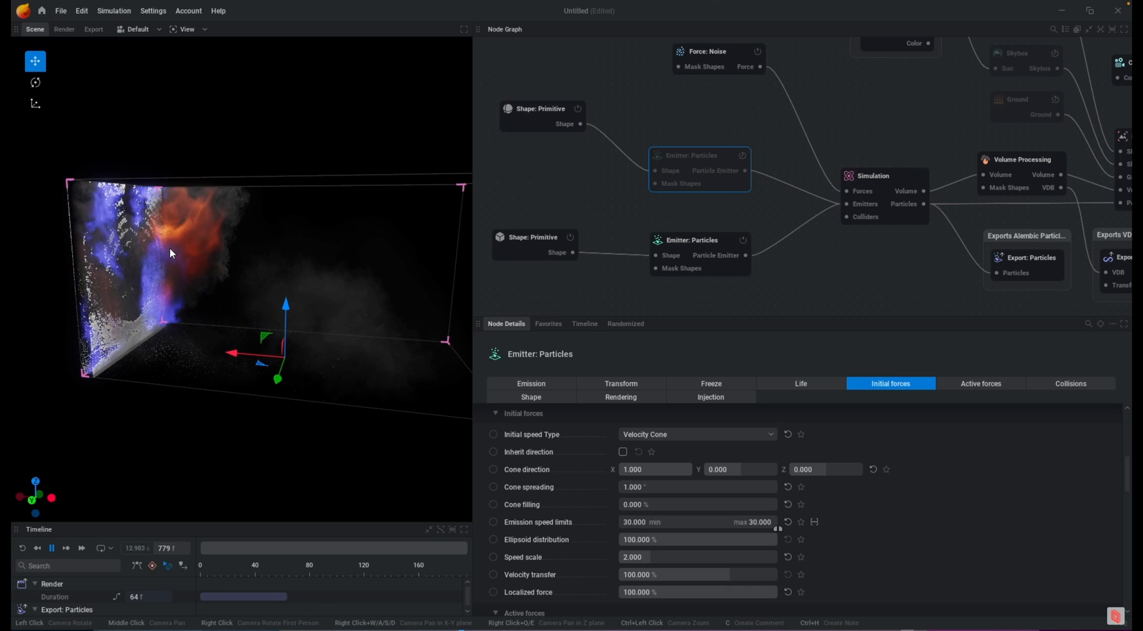
left_click(743, 157)
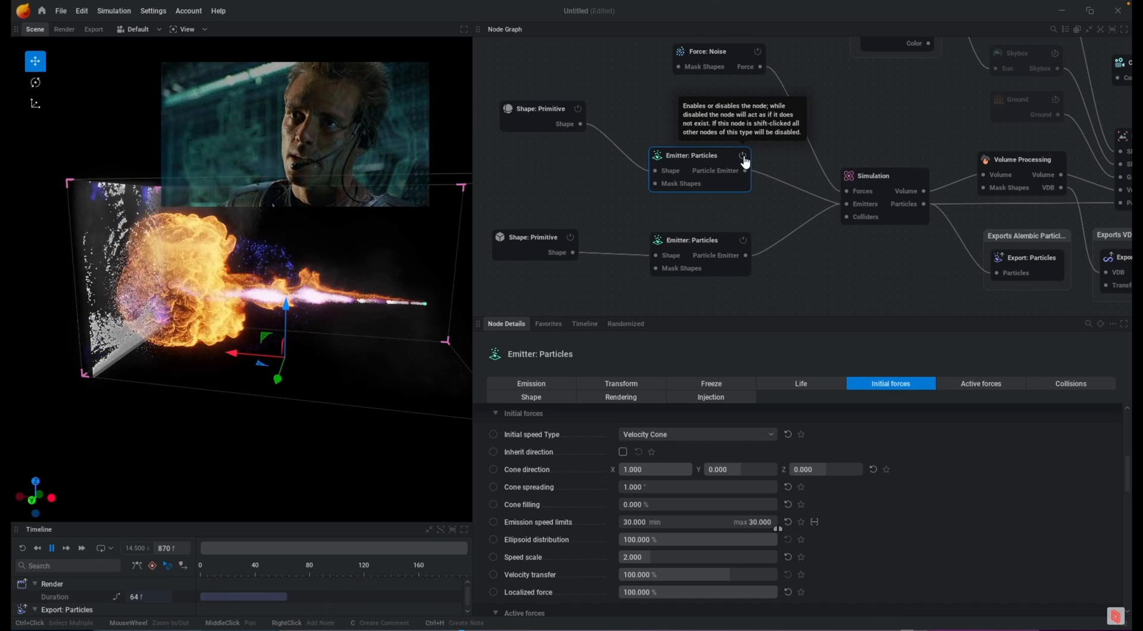
left_click(743, 157)
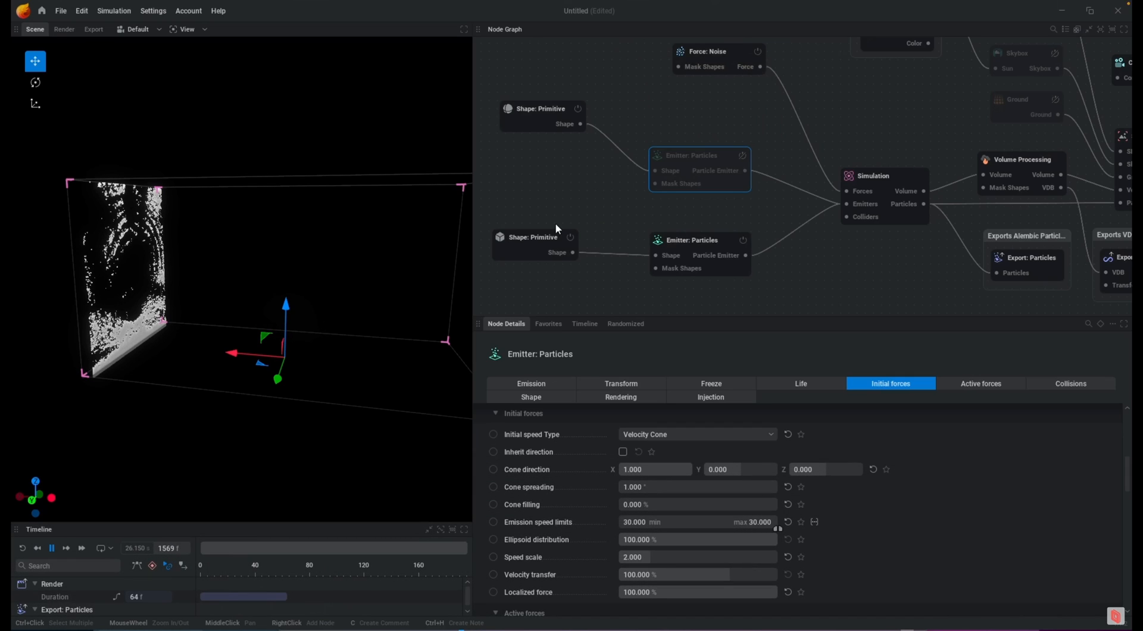
Move the box wall's shape and emitter nodes aside, disconnect them from the simulation, and re-enable the flame emitter.
left_click_drag(553, 241, 619, 244)
left_click_drag(680, 271, 686, 297)
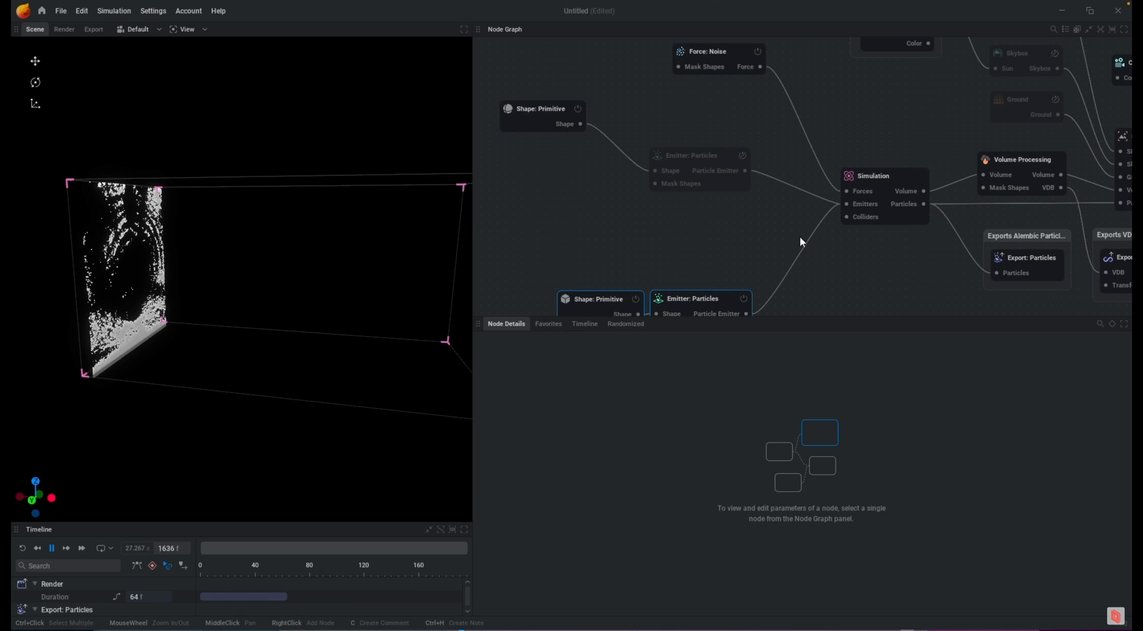
left_click(701, 157)
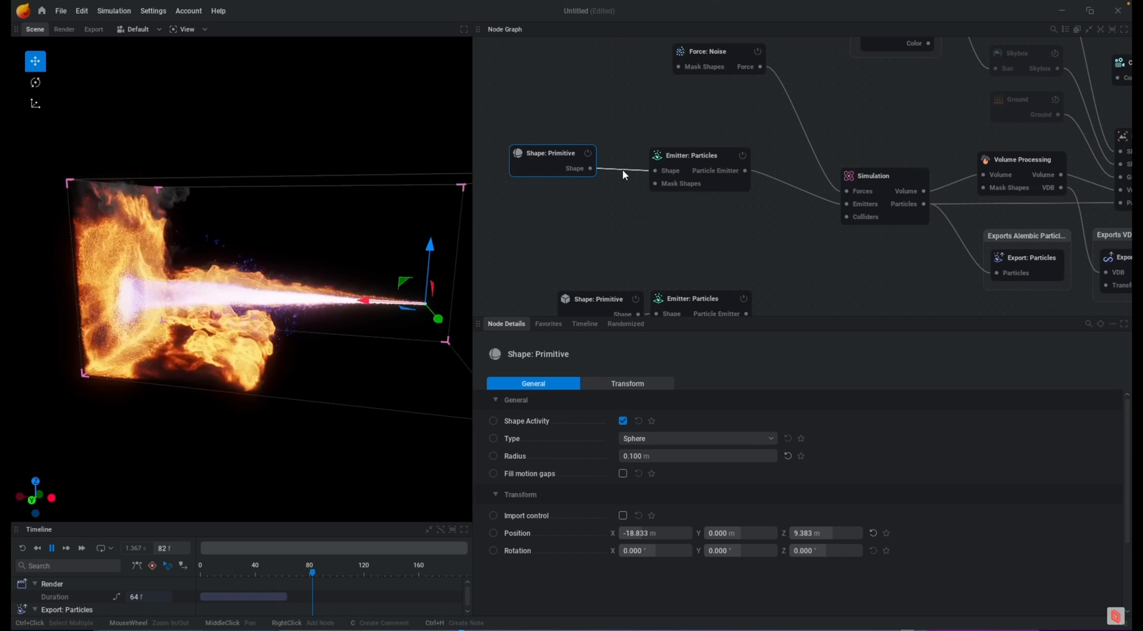
Disconnect the sphere shape from the flame emitter to compare emission without a shape, and reconnect it.
left_click(623, 171)
key("Delete")
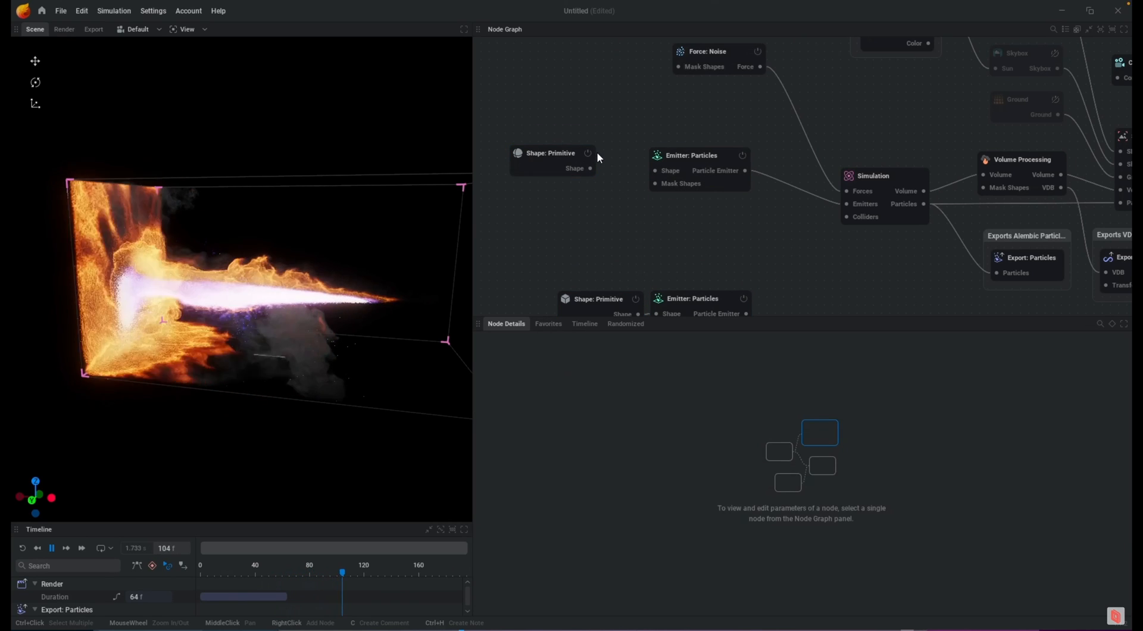
left_click_drag(583, 158, 576, 138)
left_click(715, 156)
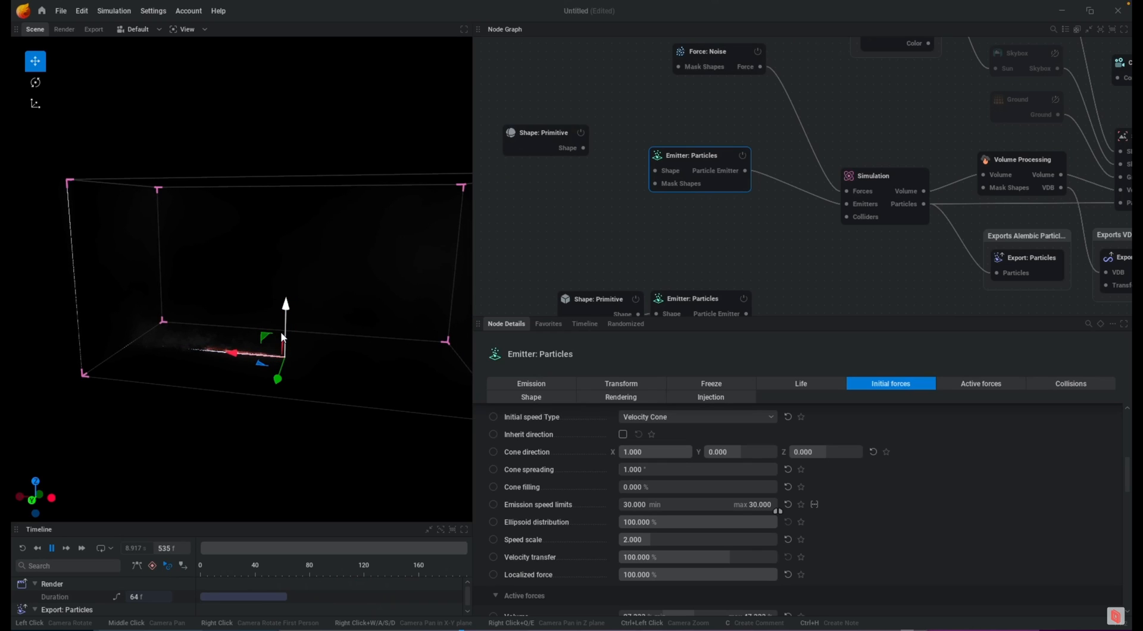
left_click(578, 146)
left_click_drag(583, 148, 655, 170)
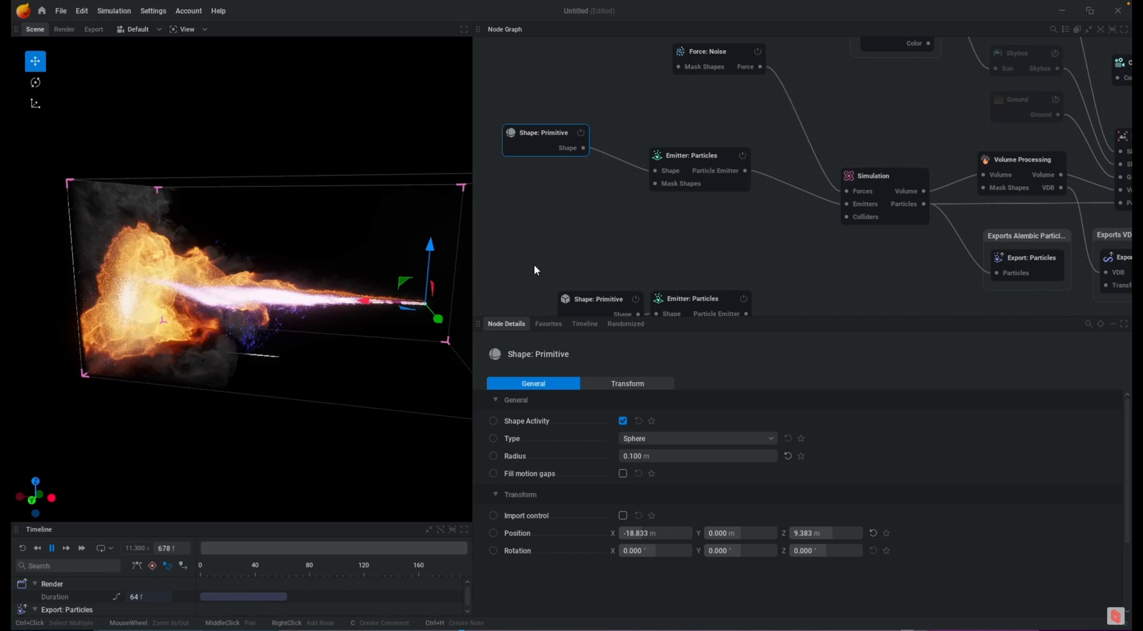
Rotate the sphere shape primitive to about -2.6° about Y and place its node beside the flame emitter.
left_click(35, 82)
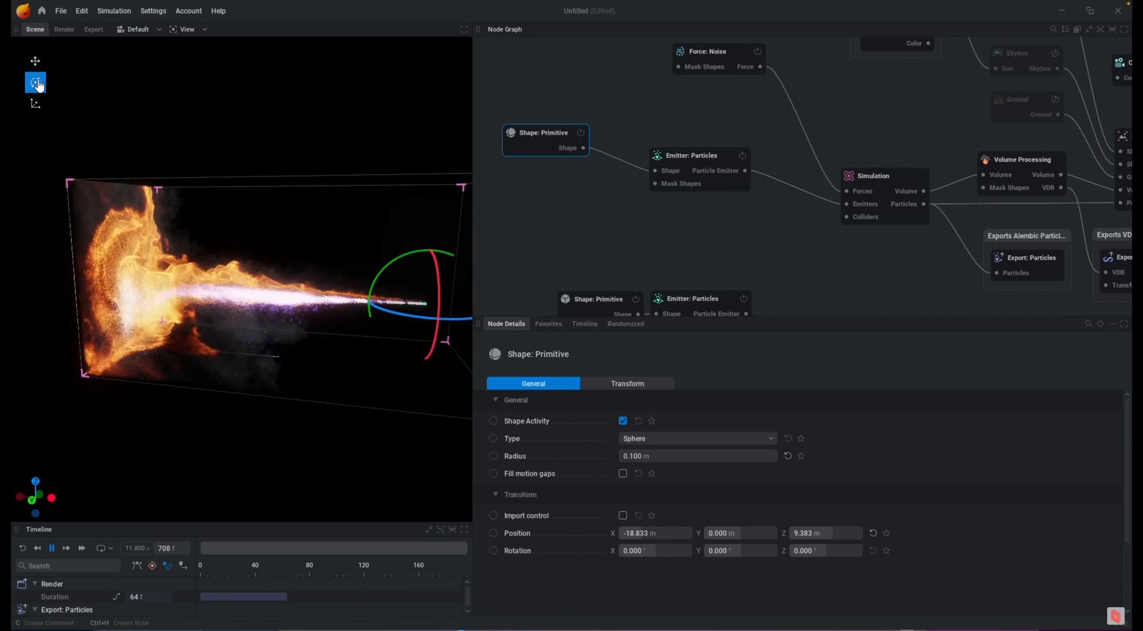
mouse_move(376, 278)
left_mouse_down()
mouse_move(404, 252)
mouse_move(371, 278)
left_mouse_up()
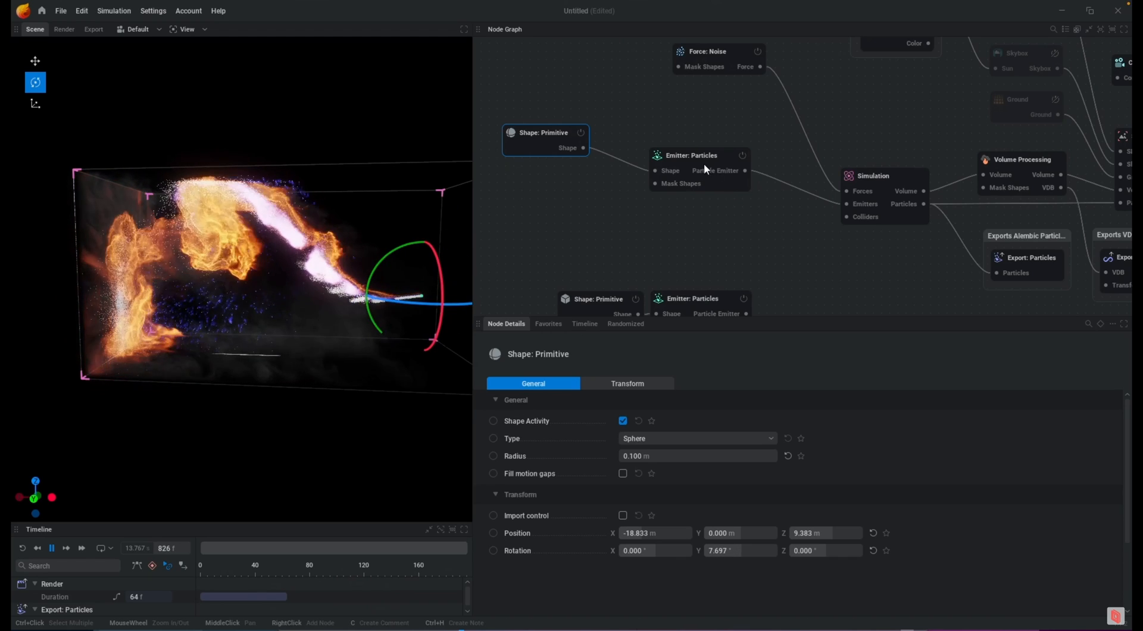
left_click(731, 156)
left_click(621, 397)
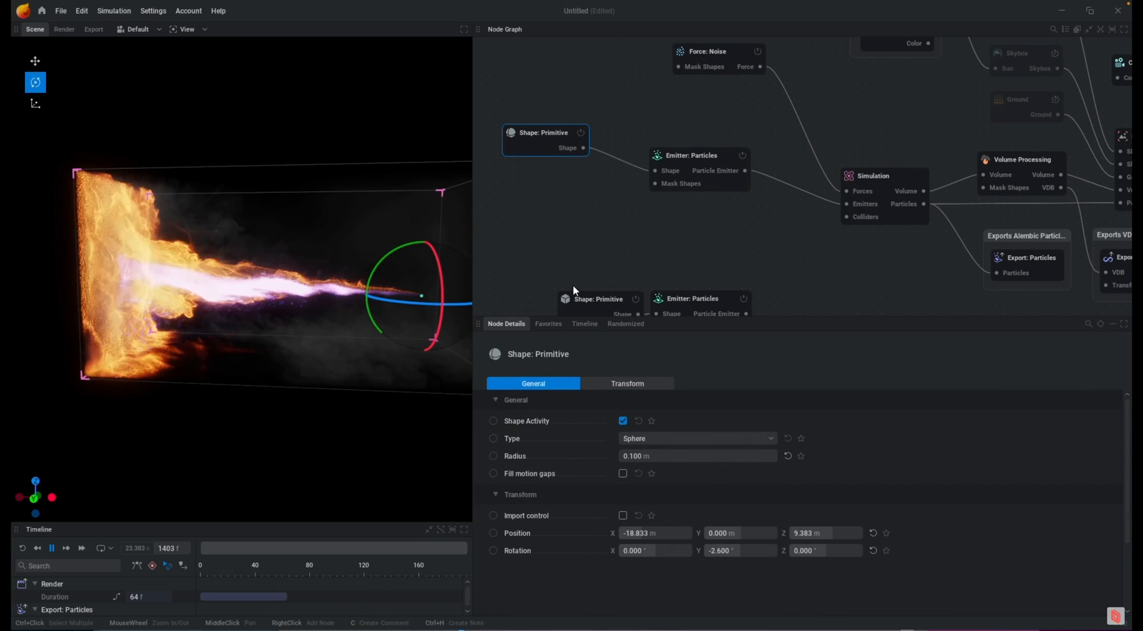
left_click_drag(544, 142, 569, 165)
left_click_drag(566, 115, 724, 228)
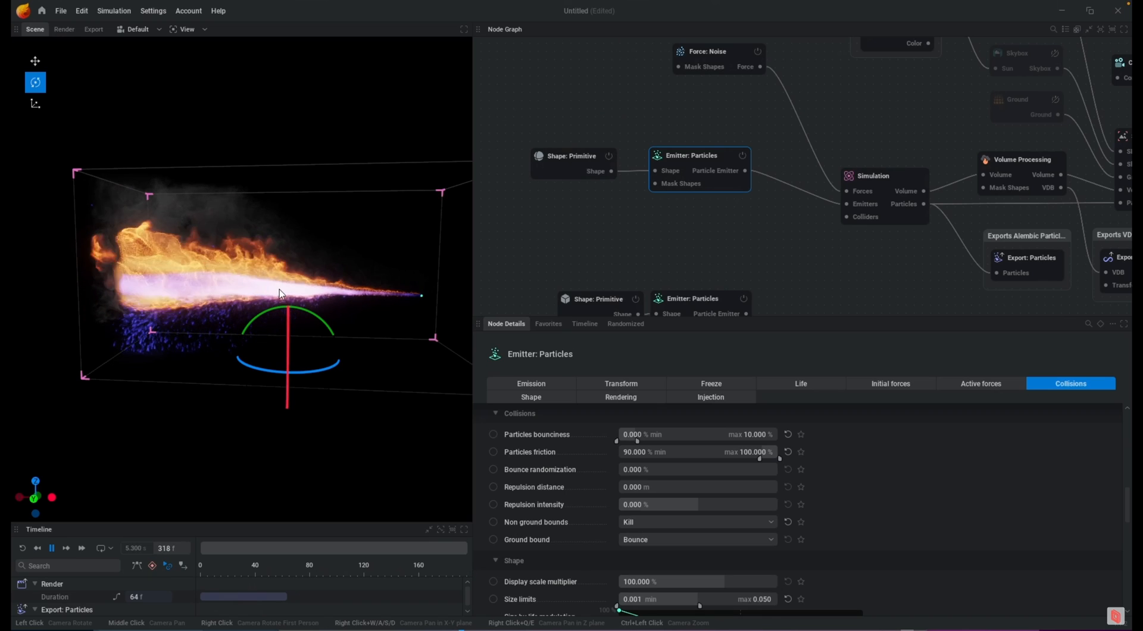
Compare the flame with fuel rendering off and on in the Shading node, and adjust the fuel density scale.
middle_click_drag(884, 99, 779, 172)
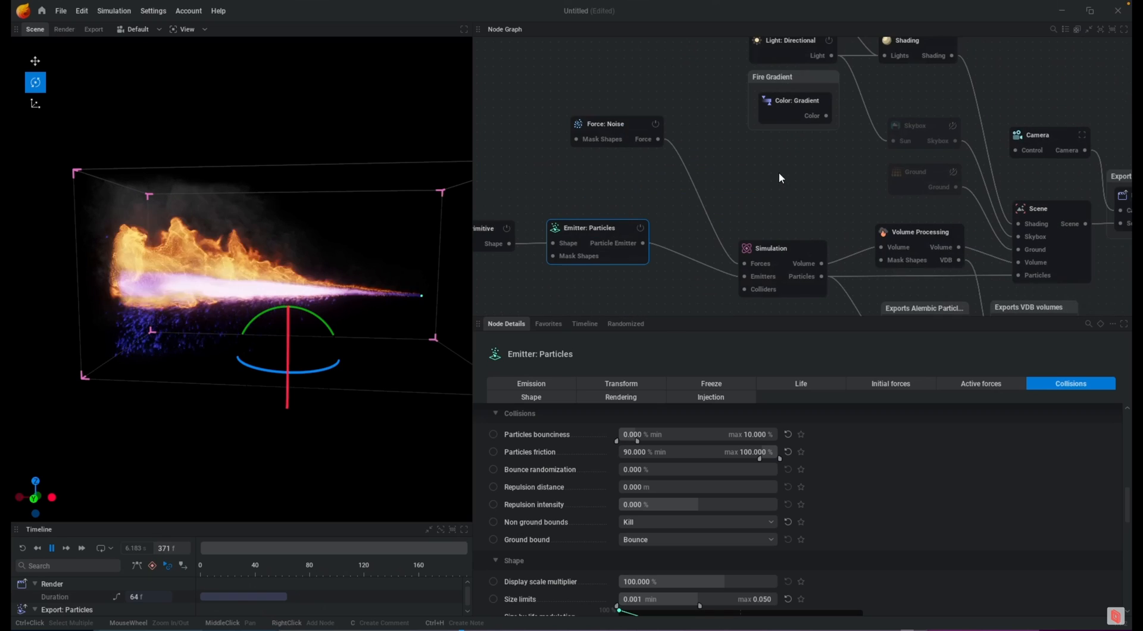
left_click(905, 51)
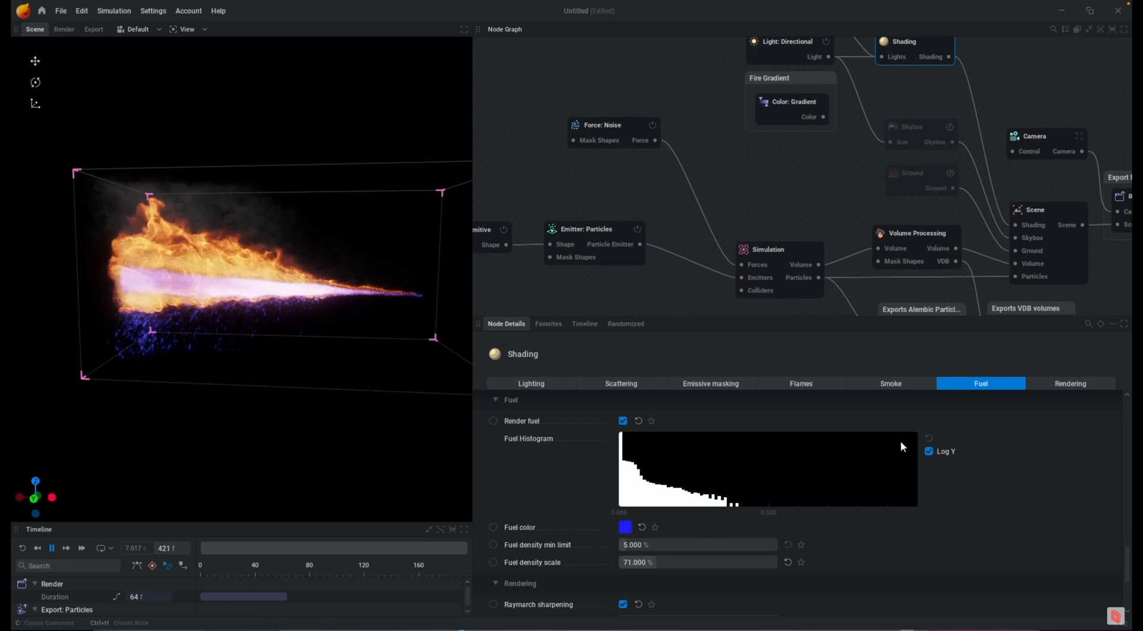
left_click(623, 422)
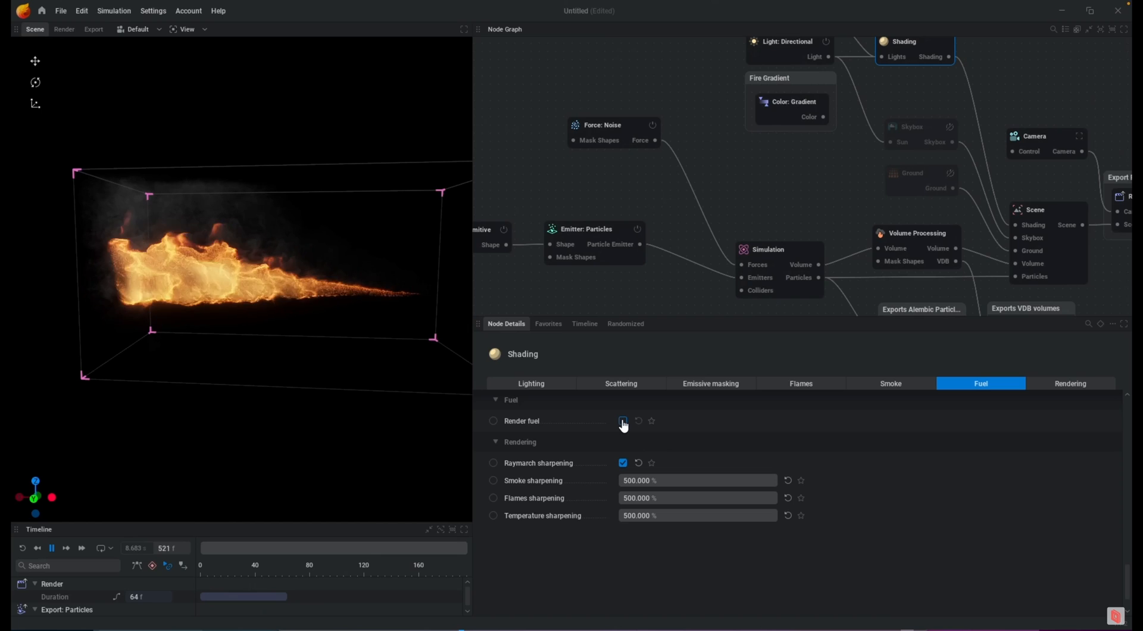
left_click(623, 422)
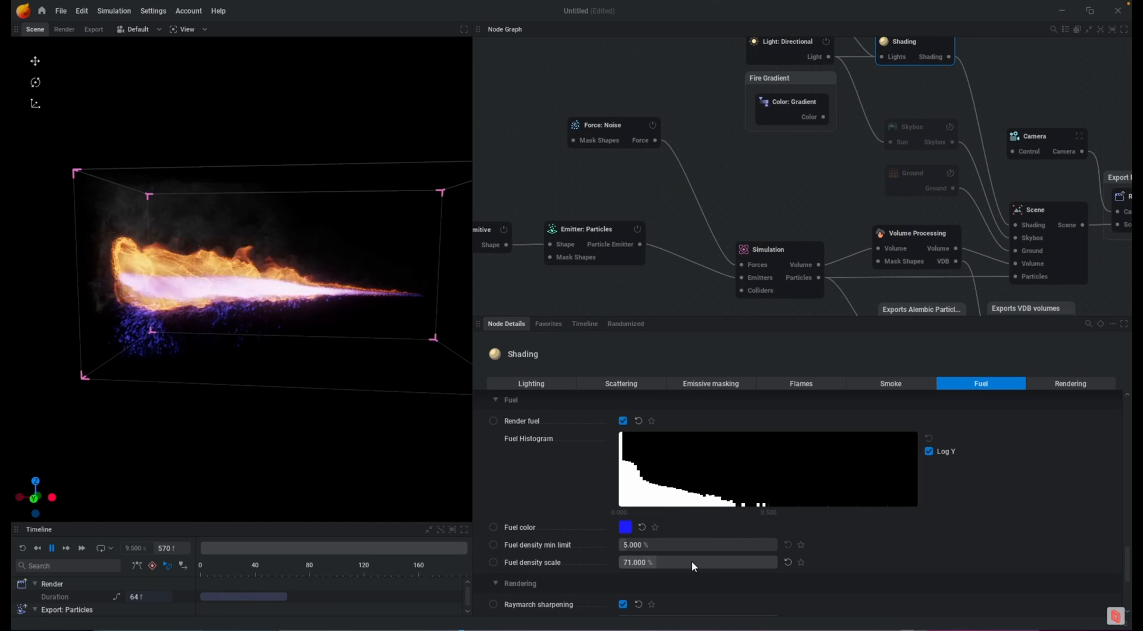
mouse_move(686, 562)
left_mouse_down()
mouse_move(673, 562)
mouse_move(690, 562)
left_mouse_up()
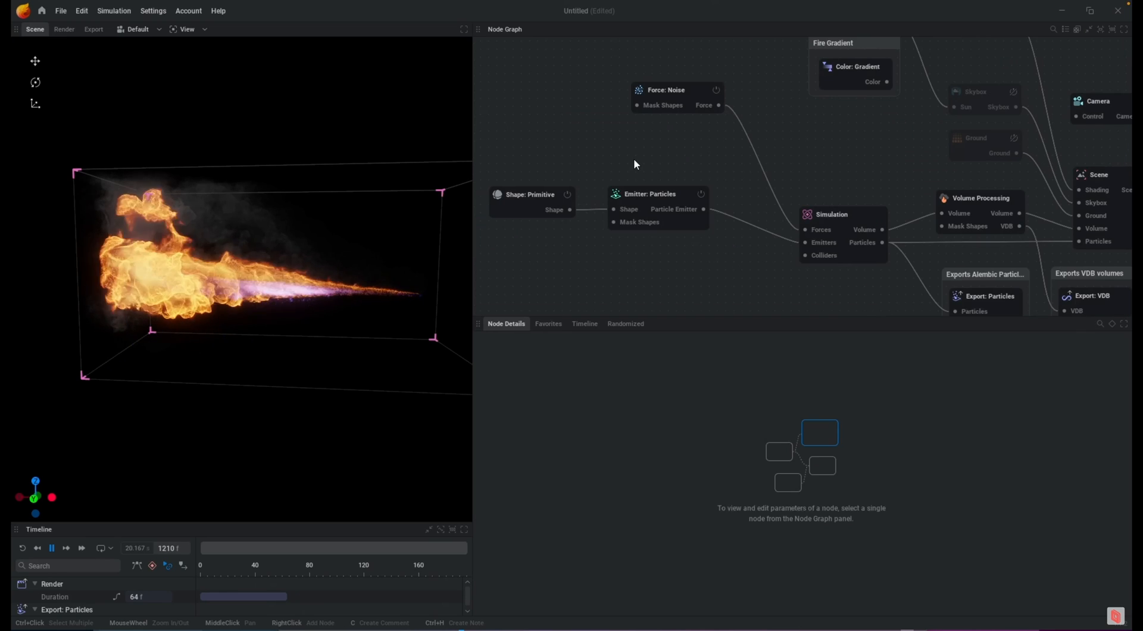
Try cone spreading values of 2° and 5° on the flame emitter, and restore it to 1°.
left_click(655, 194)
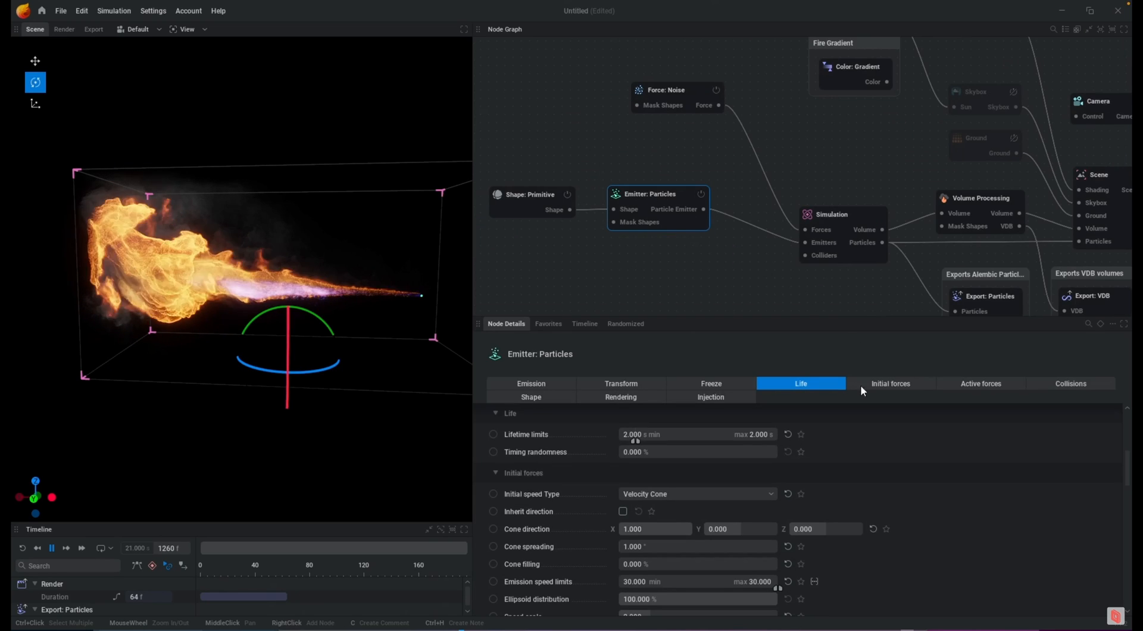
left_click(903, 386)
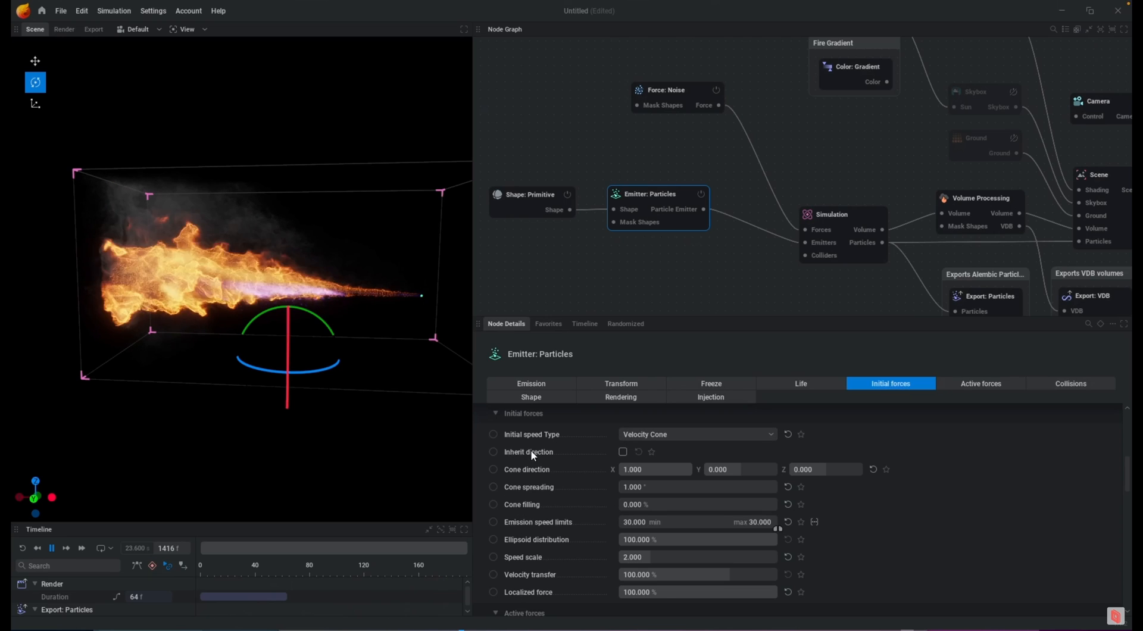
double_click(672, 487)
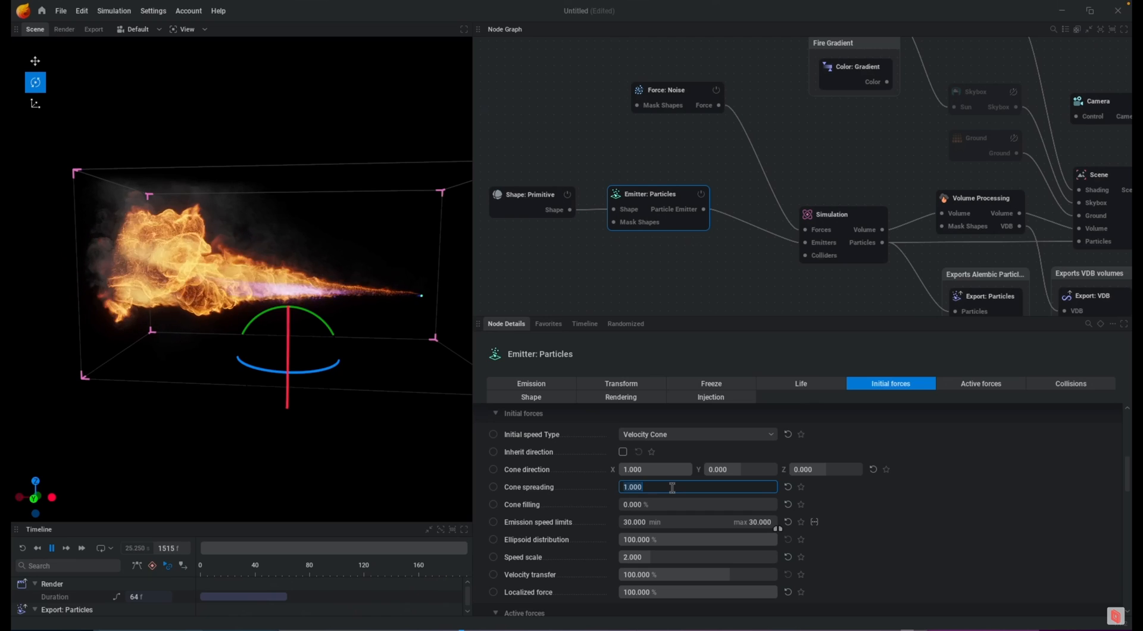
type("2")
key("Return")
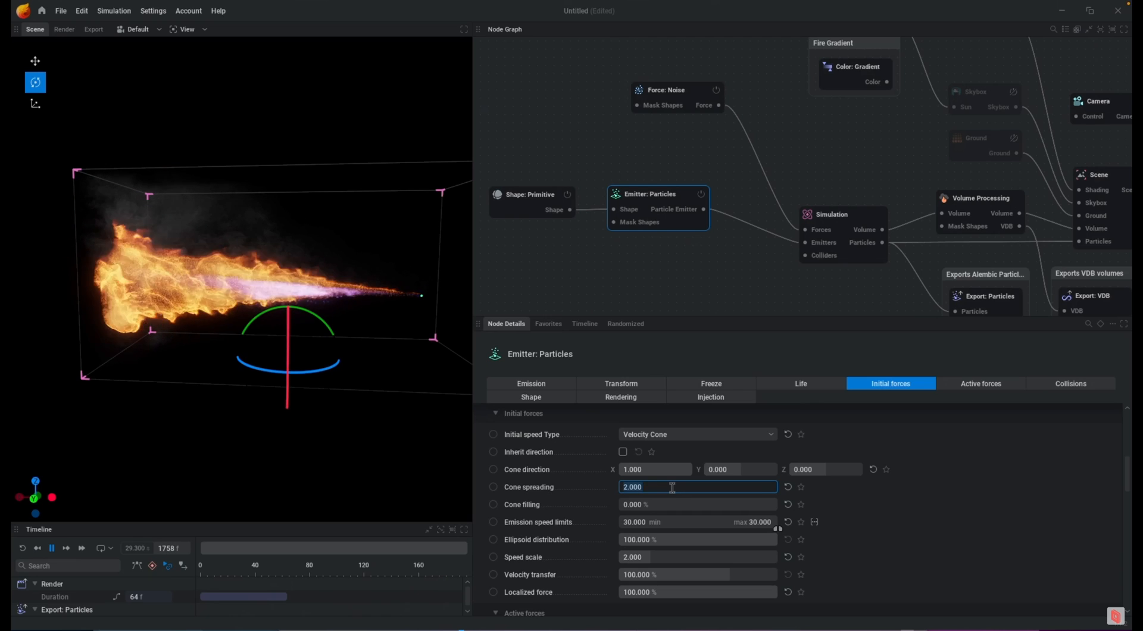
type("5")
key("Return")
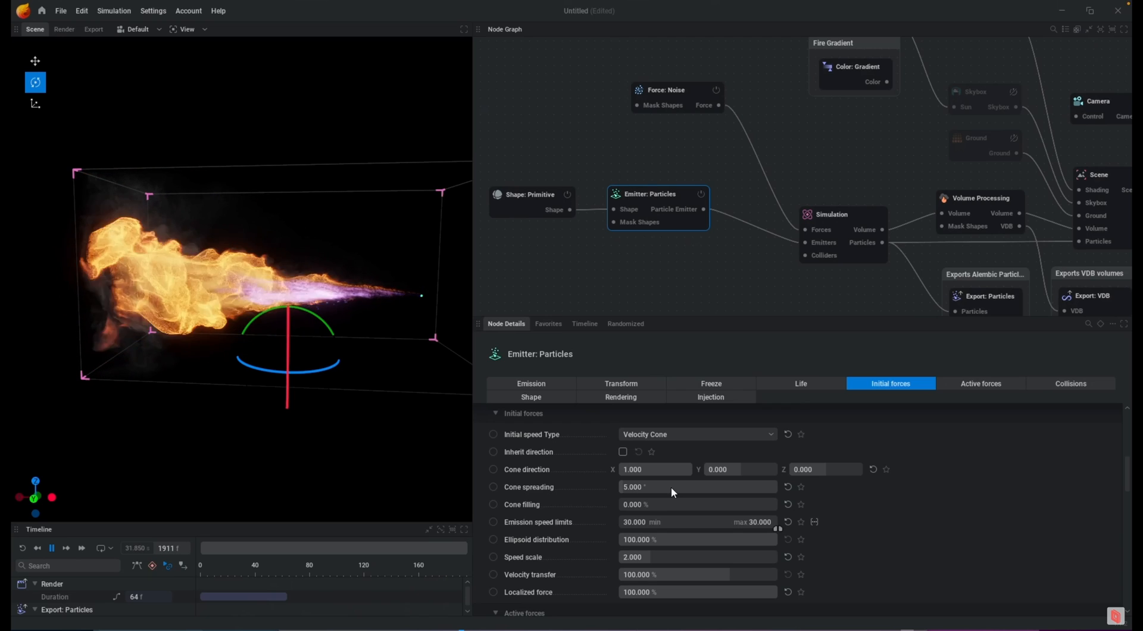
left_click(670, 488)
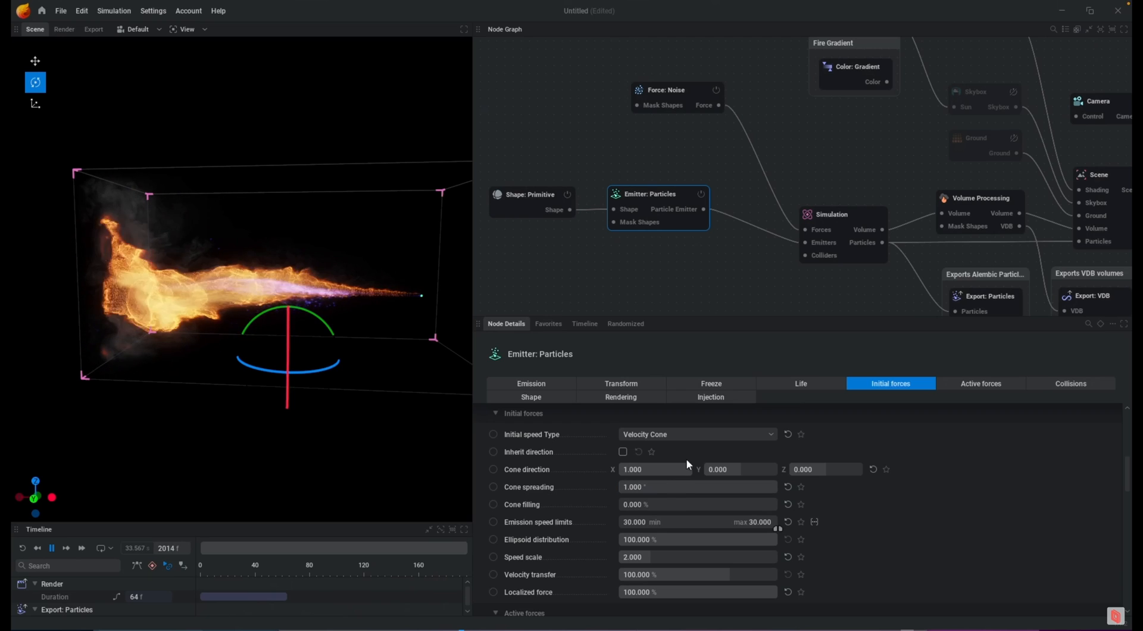
Open the radius of the flame's sphere shape primitive for editing.
left_click(528, 210)
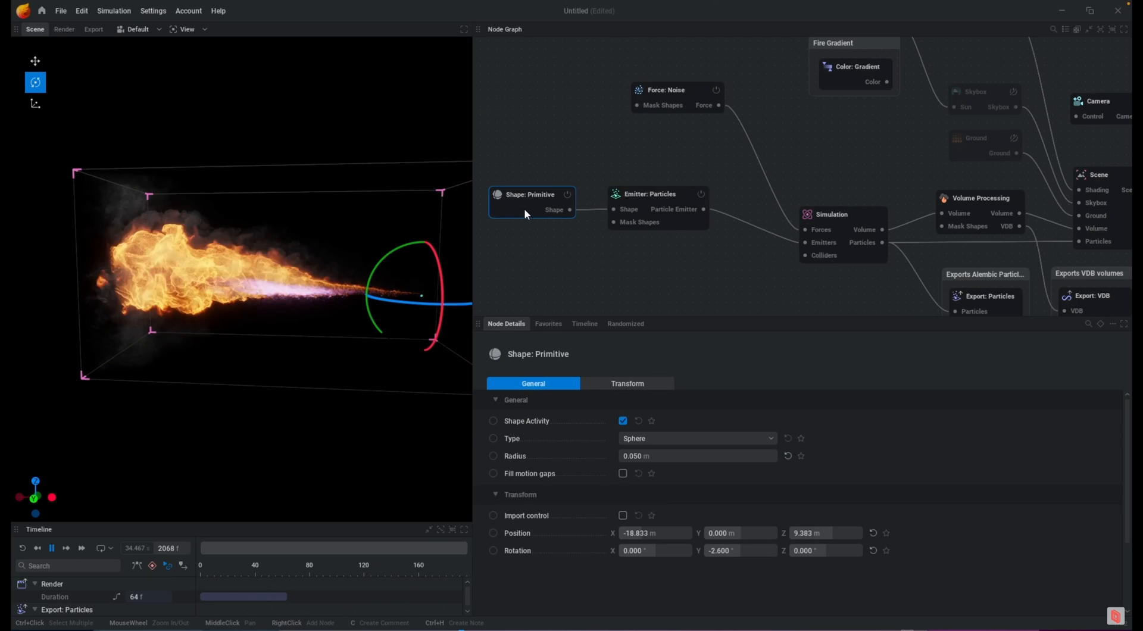
left_click(654, 456)
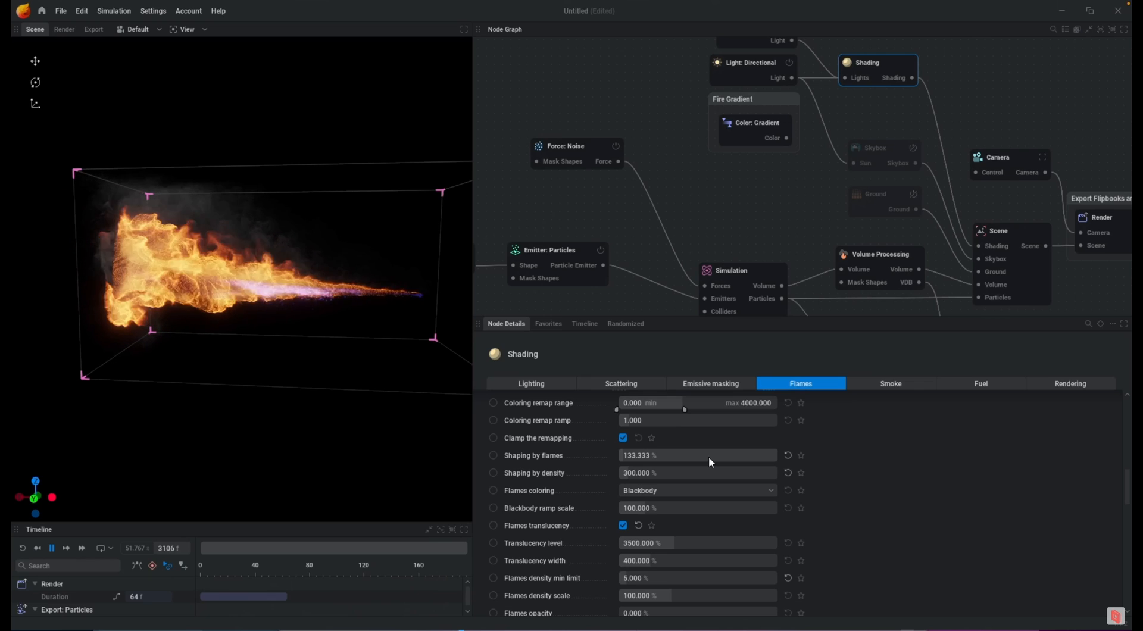
Enable the Skybox and Ground nodes to show the flame in a daylight environment.
left_click(913, 149)
left_click(913, 195)
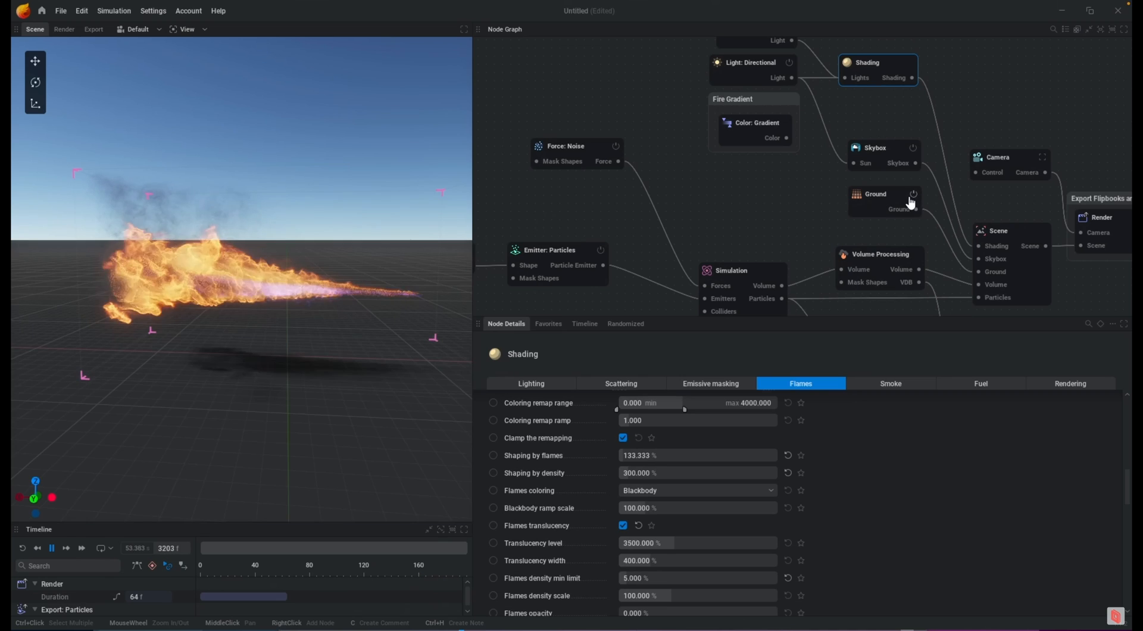
mouse_move(384, 380)
left_mouse_down()
mouse_move(286, 384)
mouse_move(381, 375)
left_mouse_up()
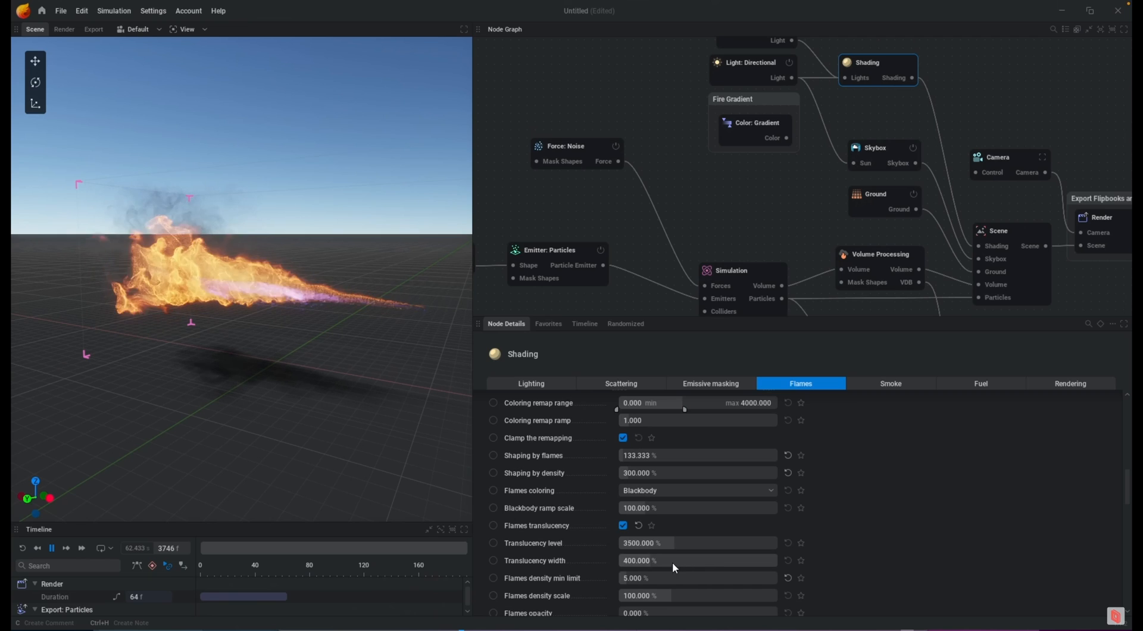
Compare the flames with flames translucency off and on in the Shading node.
left_click(624, 527)
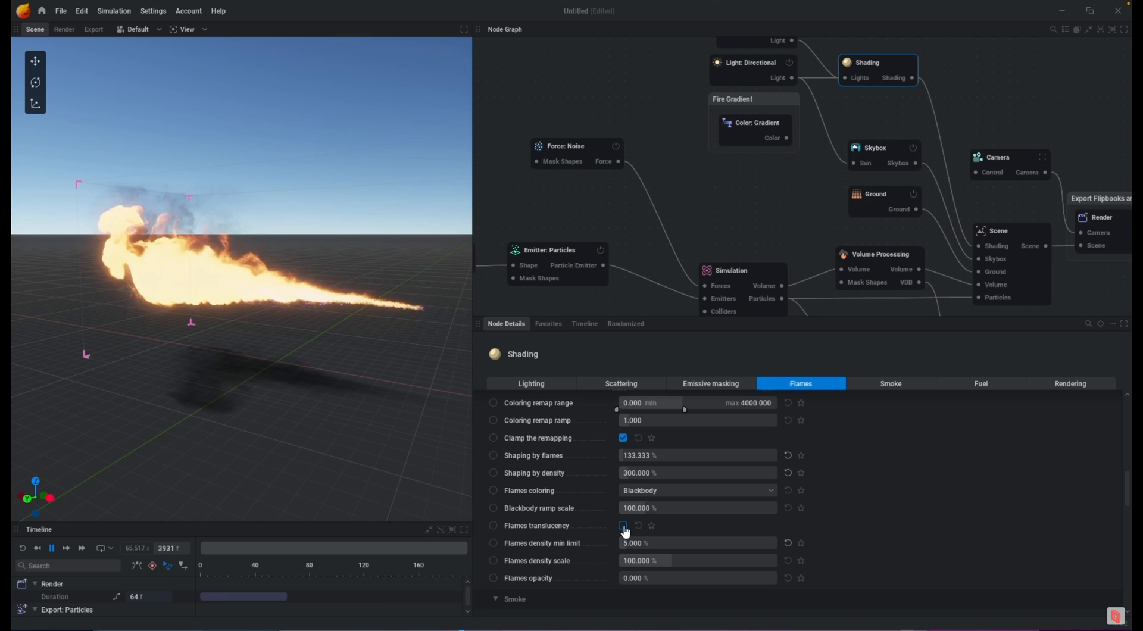
left_click(623, 526)
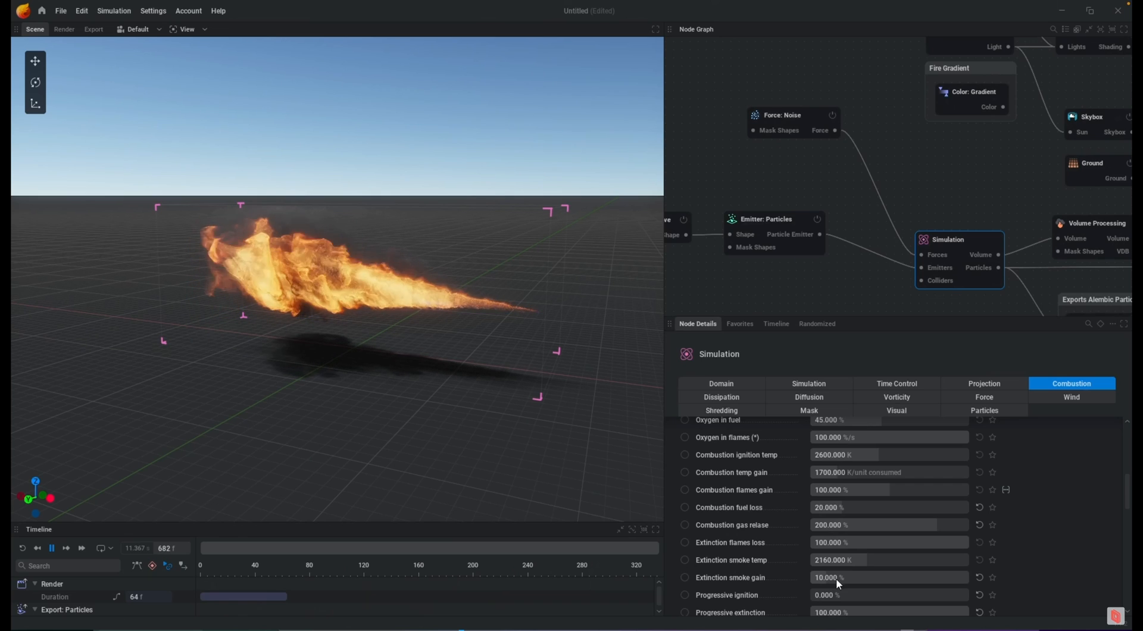
Set the Simulation node's extinction smoke gain to 64% in its combustion settings.
left_click(852, 574)
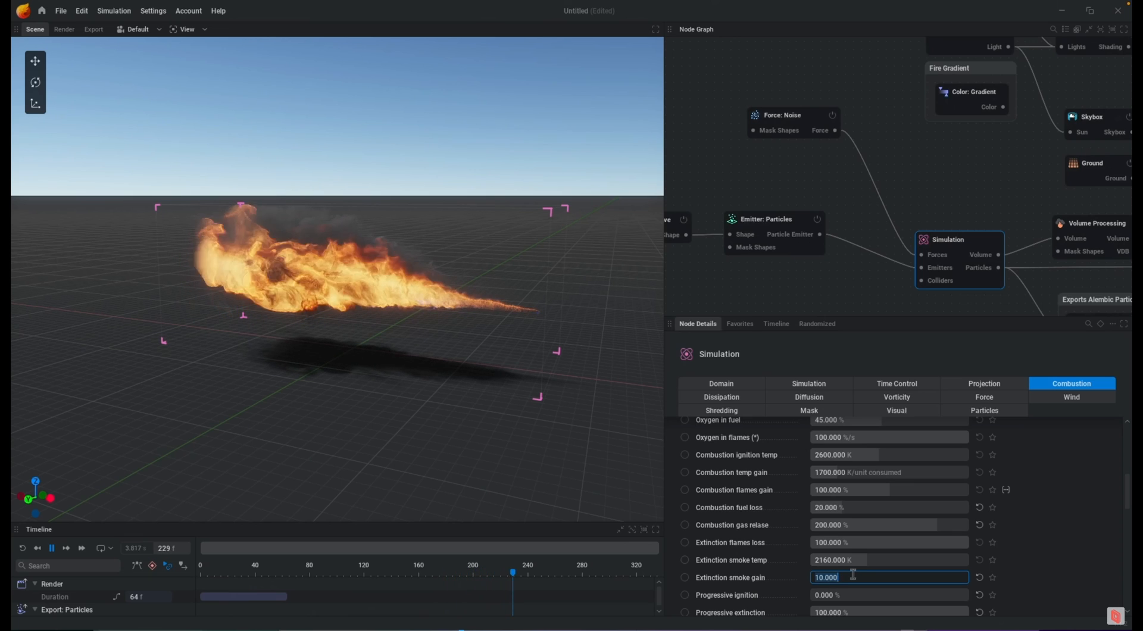
type("64")
key("Return")
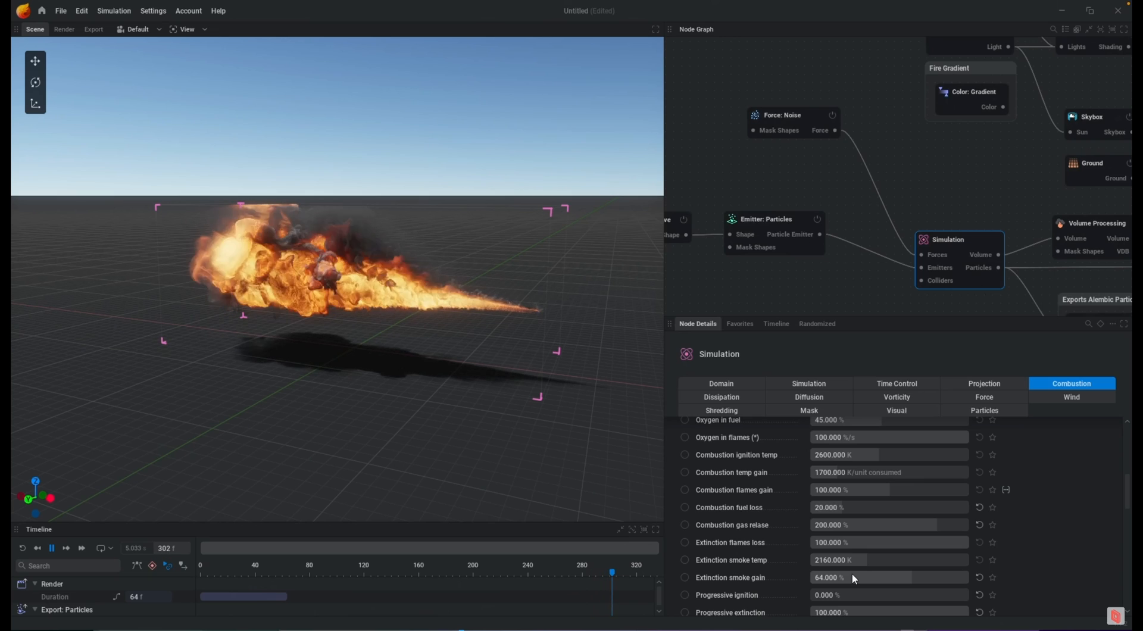